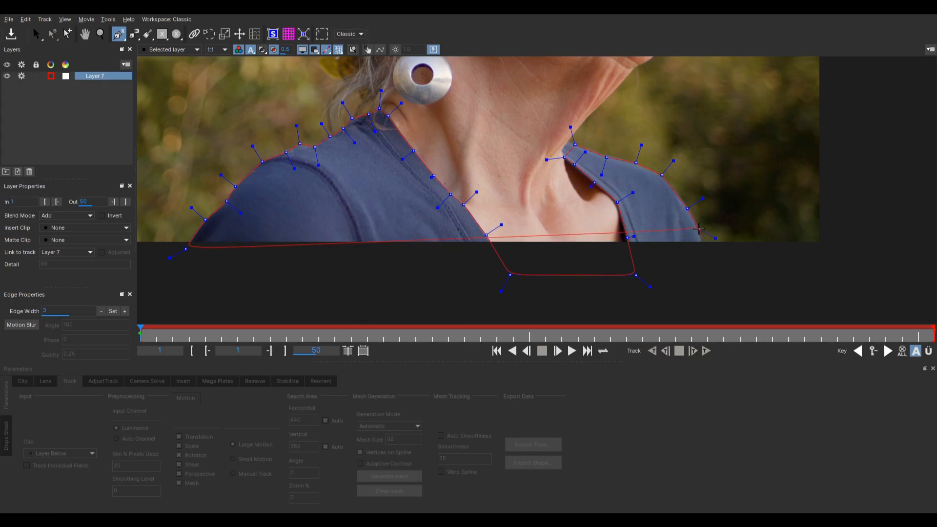
- Finish the shirt's X-spline by adding its lower points outside the frame and close the shape
click(714, 288)
click(713, 303)
drag(713, 303, 715, 311)
drag(617, 307, 184, 308)
right_click(195, 239)
click(195, 211)
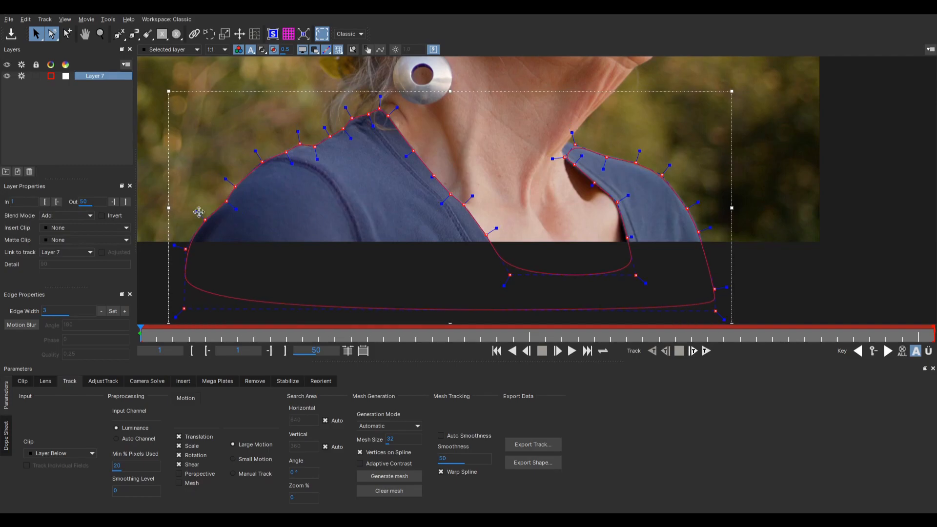
- Reposition the spline point where the far shoulder meets the neck, and pull the shape's two lower corners outward
click(783, 122)
click(576, 149)
drag(574, 142, 559, 157)
drag(184, 306, 176, 329)
drag(718, 307, 726, 318)
click(690, 206)
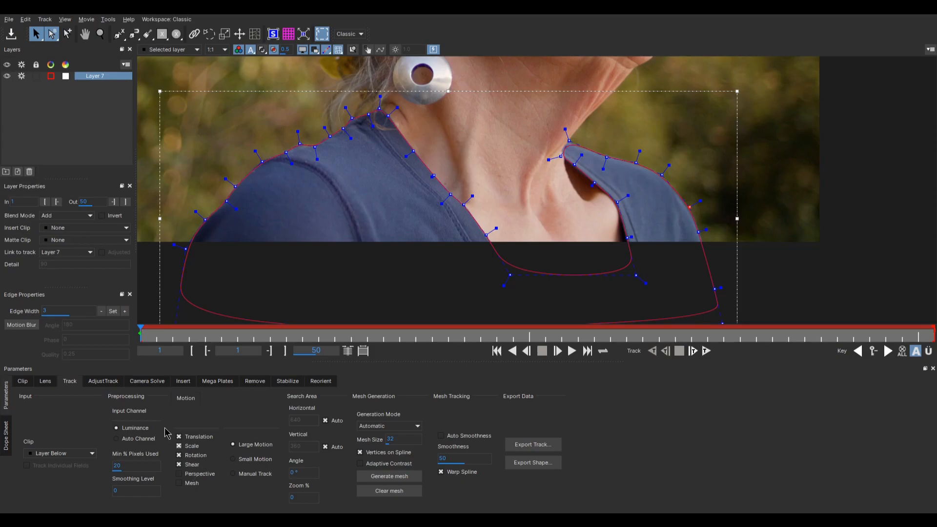
- Include Perspective and Mesh in the tracked motion and generate an Automatic mesh with mesh size 32
click(103, 381)
click(70, 381)
click(179, 474)
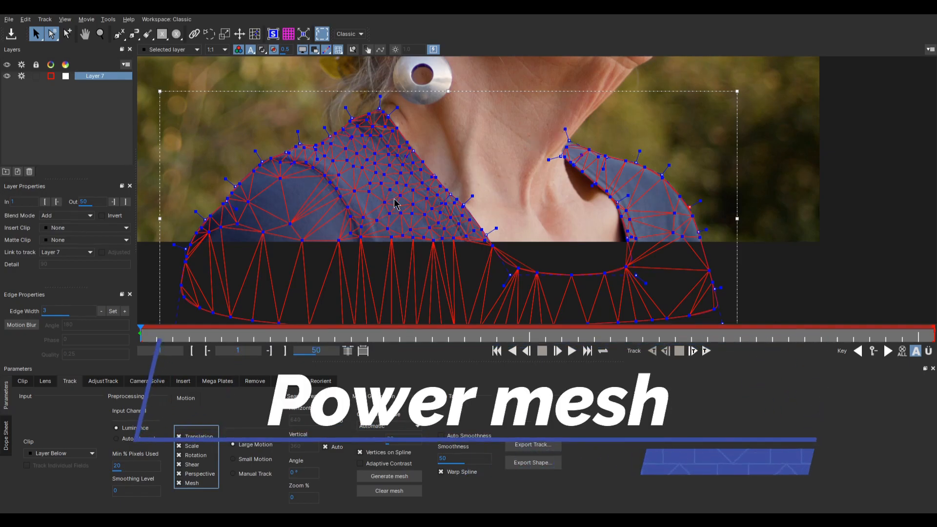
- Examine the generated mesh along the collar edge, sleeve seam and both shoulders of the shirt
scroll(399, 200, up, 2)
scroll(398, 200, up, 2)
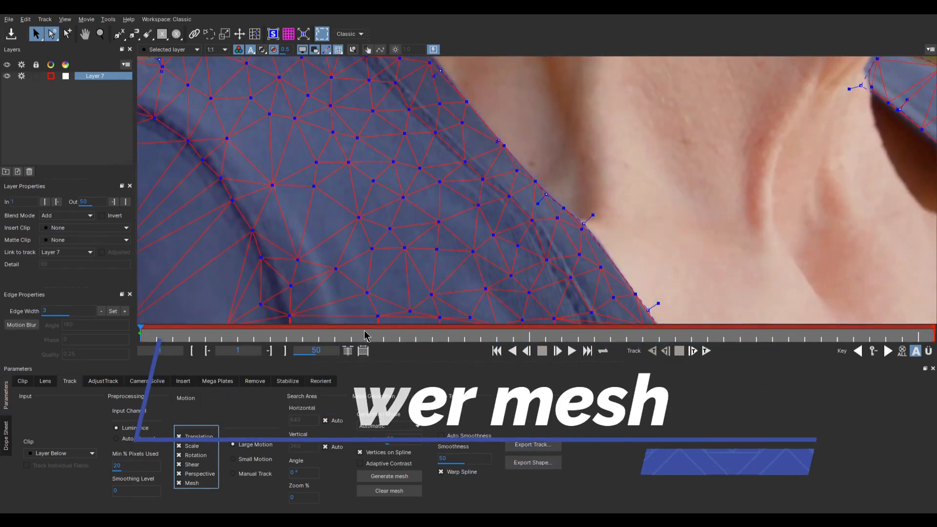
key(x)
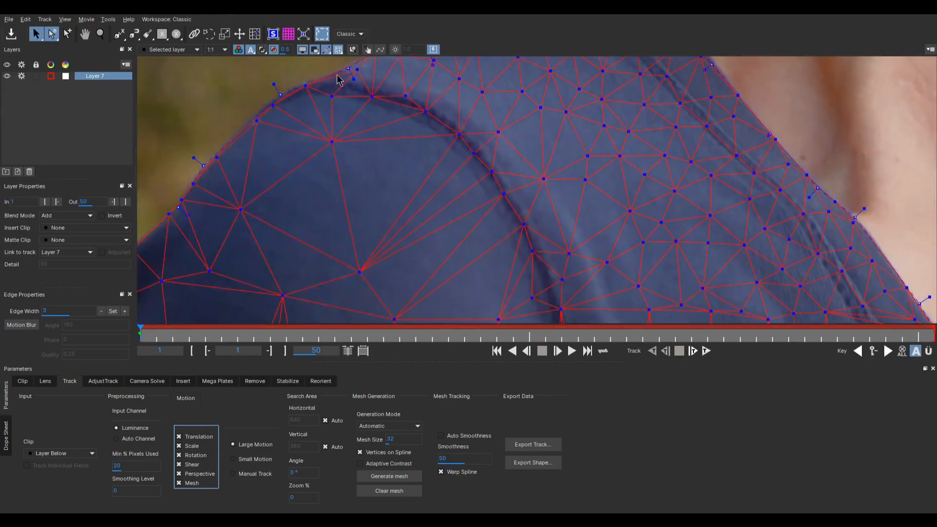
drag(206, 313, 245, 240)
key(x)
drag(420, 250, 404, 184)
drag(878, 293, 485, 180)
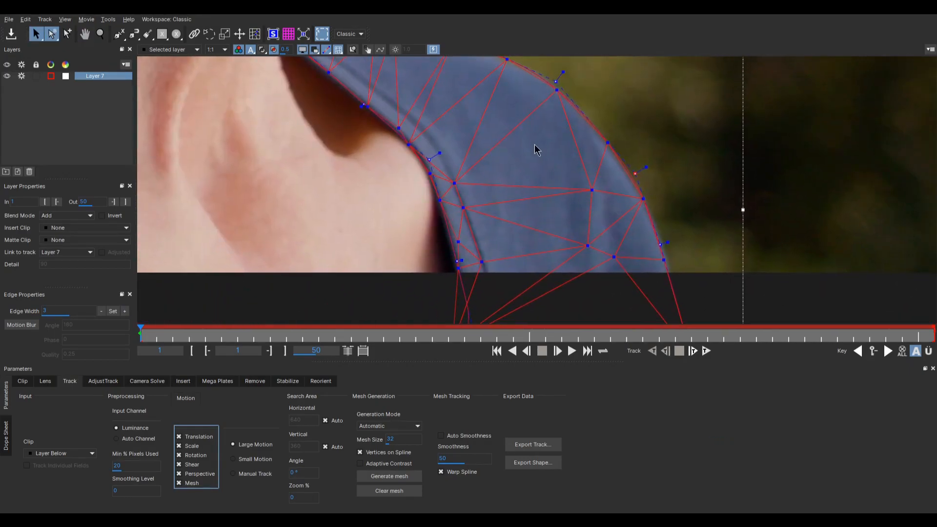
key(x)
drag(402, 88, 531, 222)
scroll(530, 203, down, 5)
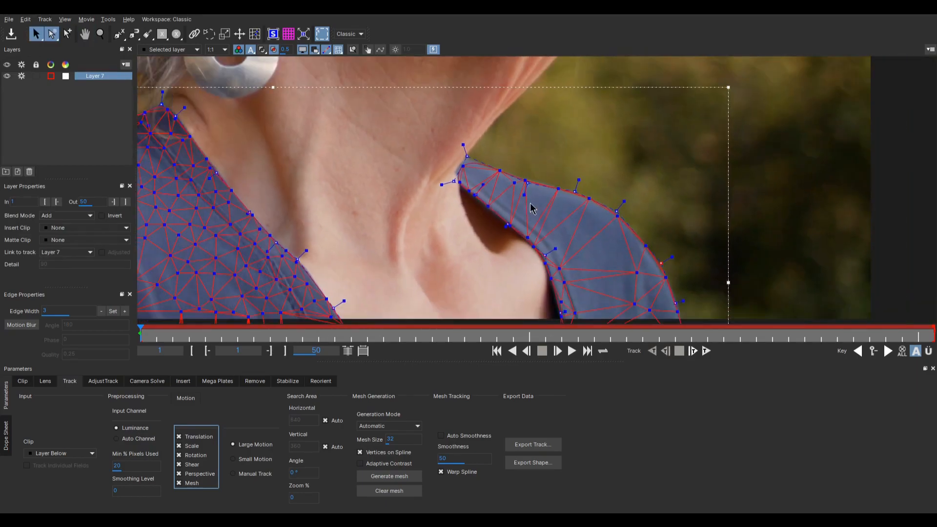
scroll(530, 203, down, 3)
key(x)
drag(468, 230, 566, 187)
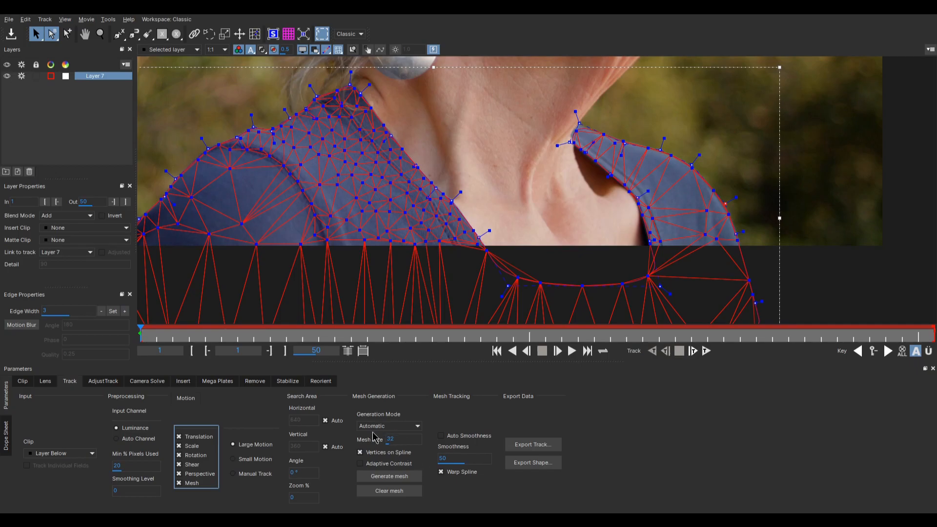
- Switch the mesh generation mode to Uniform and regenerate the shirt's mesh
click(394, 428)
click(390, 435)
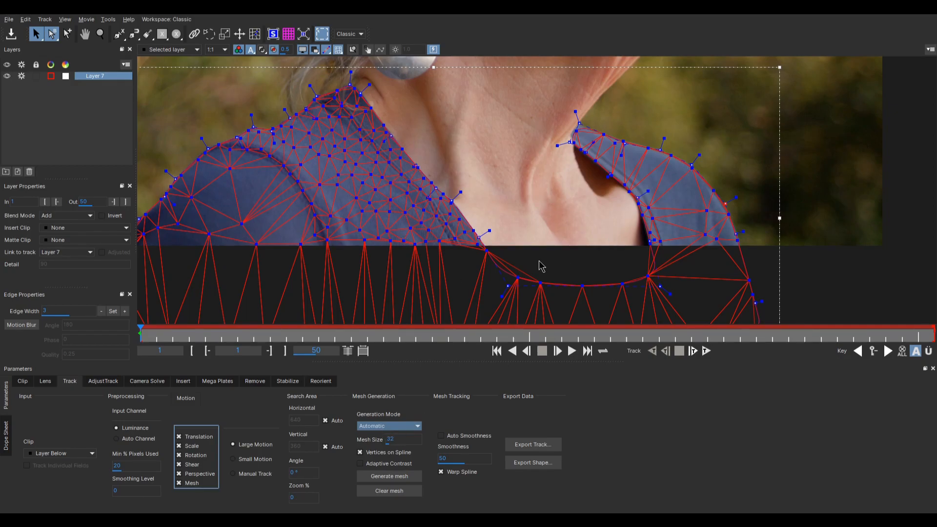
click(394, 431)
click(378, 444)
click(390, 477)
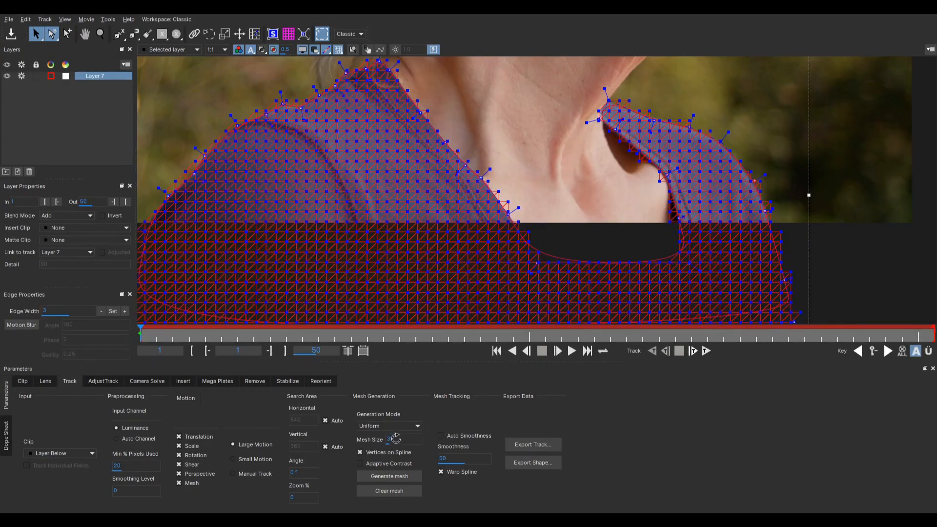
- Regenerate the uniform mesh with mesh size 80, and again with mesh size 200
text(80)
click(388, 476)
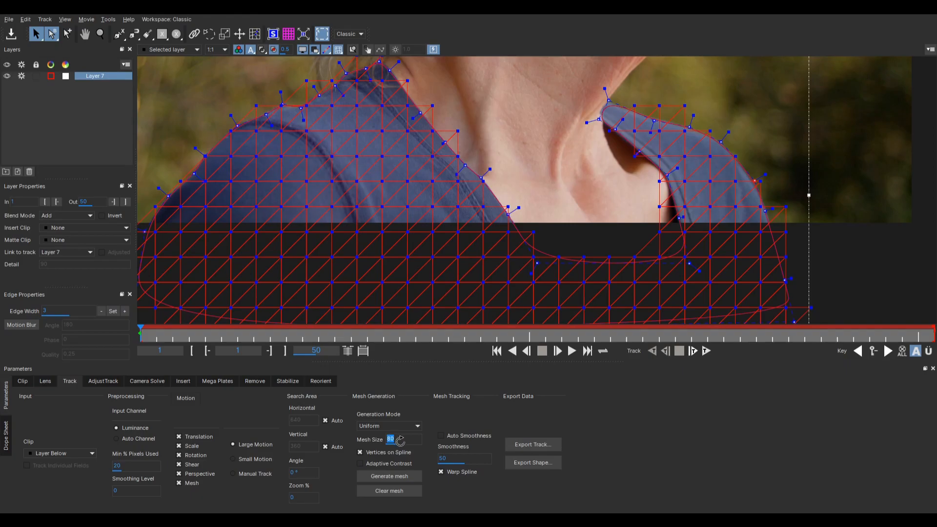
click(390, 475)
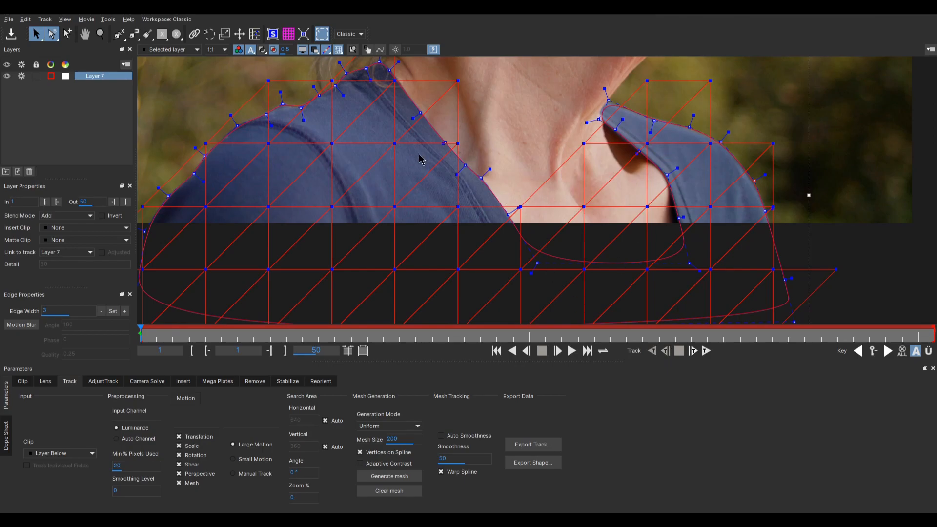
- Set the mesh size to 35 and regenerate the uniform mesh
double_click(399, 438)
text(35)
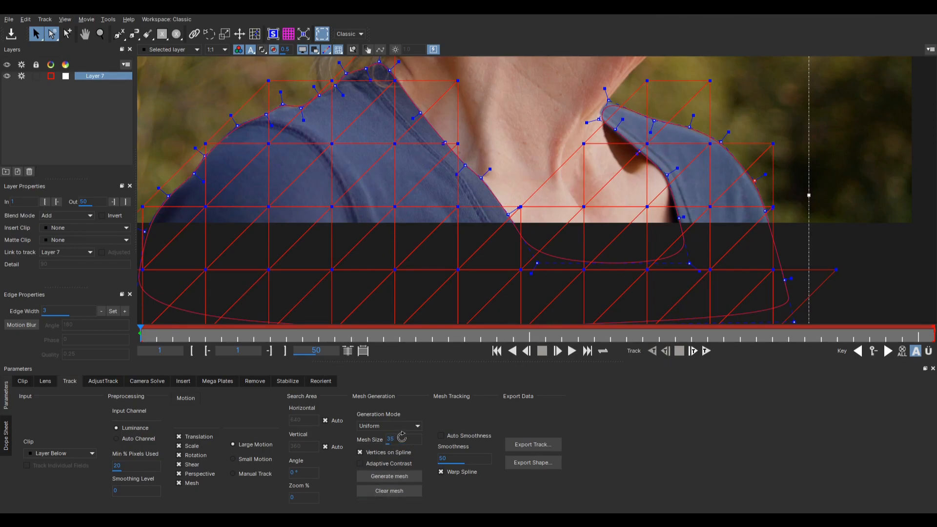
click(393, 477)
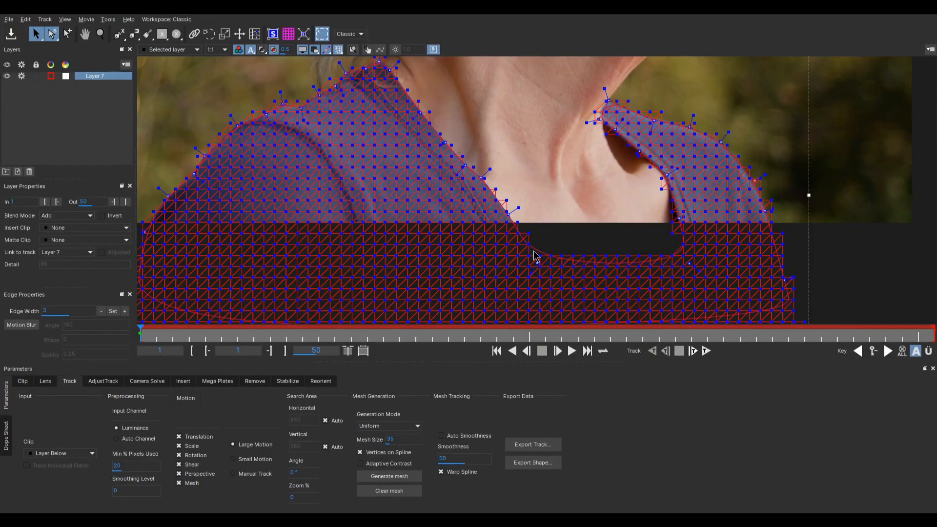
- Disable Vertices on Spline, regenerate the mesh and check it along the collar edge
click(360, 452)
click(386, 479)
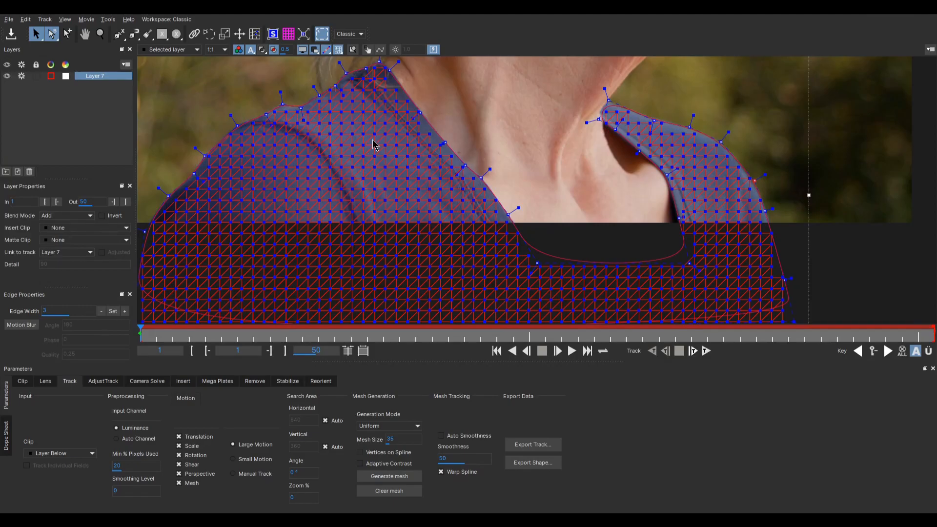
scroll(472, 194, up, 6)
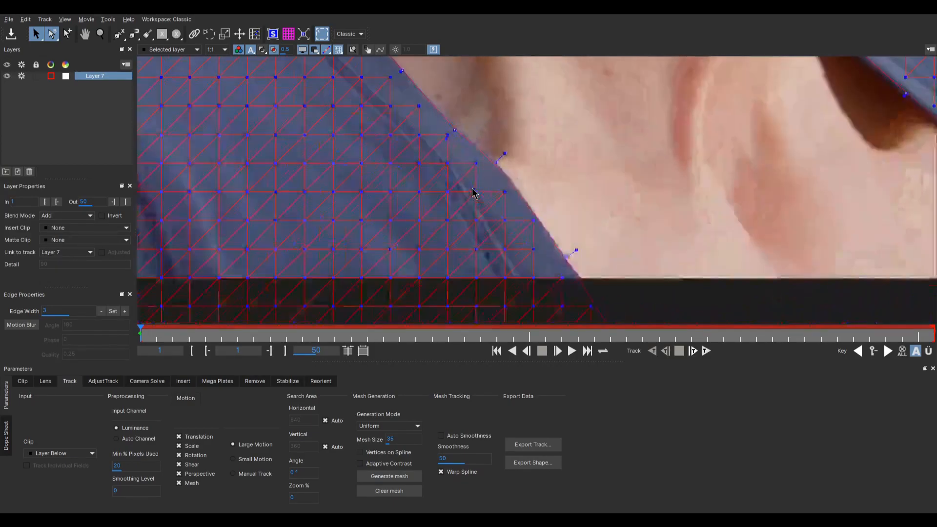
- Re-enable Vertices on Spline, regenerate the mesh and check how it meets the collar and far shoulder edges
click(382, 452)
click(396, 479)
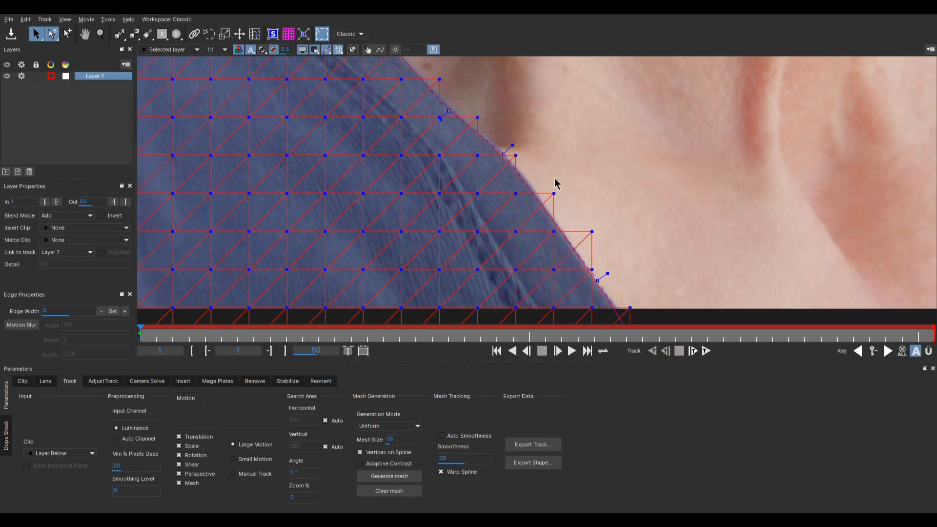
drag(460, 112, 440, 155)
drag(742, 150, 367, 168)
drag(766, 293, 262, 114)
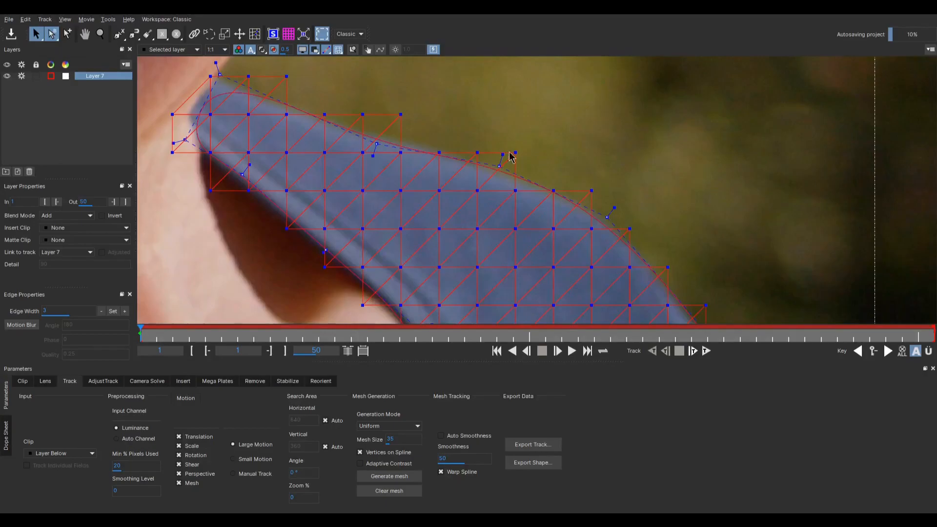
- Turn off Vertices on Spline and regenerate the mesh inside the shoulder outline
click(378, 455)
click(389, 479)
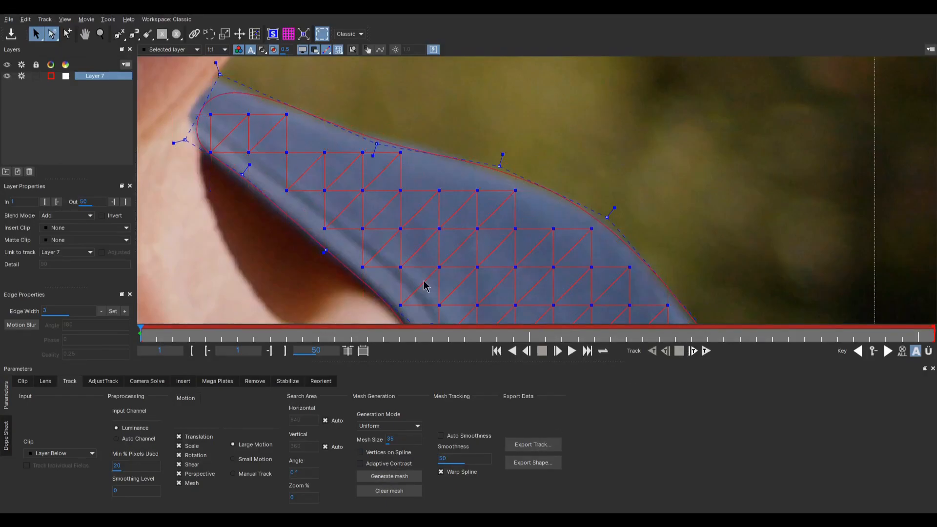
drag(471, 225, 508, 157)
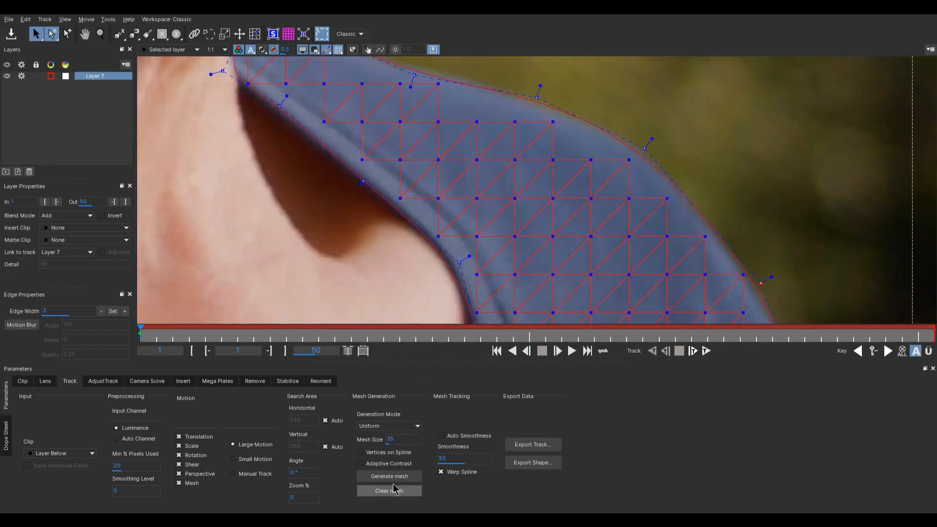
- Enable Adaptive Contrast for mesh generation and bring the whole shirt shape into view
click(361, 464)
drag(481, 221, 529, 198)
scroll(529, 198, down, 1)
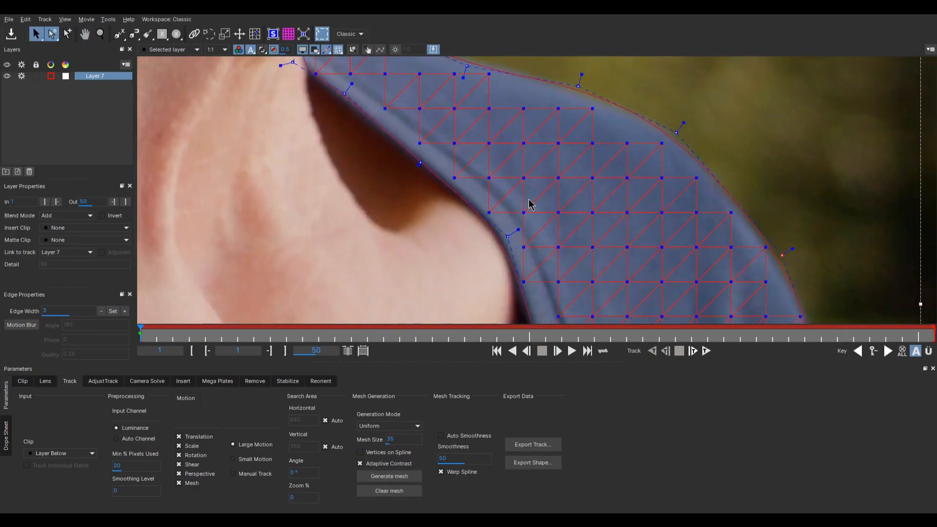
scroll(528, 198, down, 5)
scroll(529, 198, up, 4)
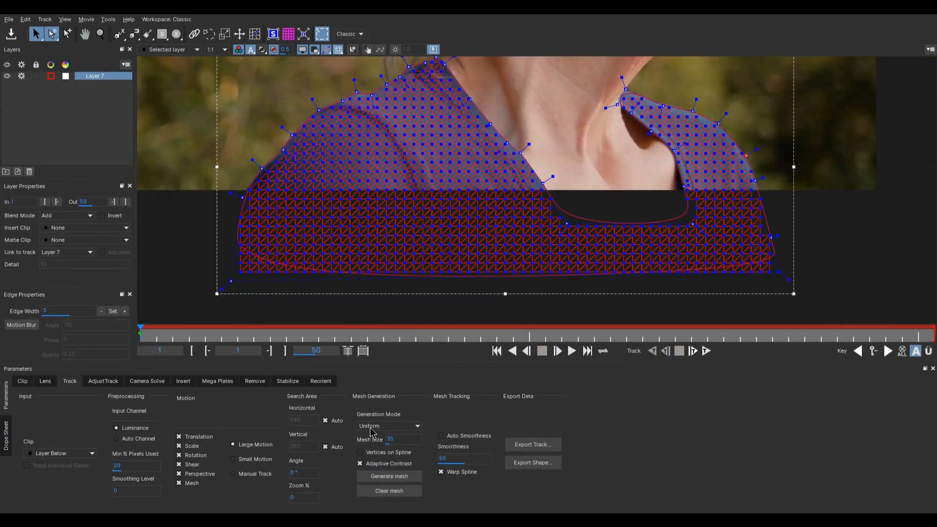
- Set the generation mode to Automatic, turn off Adaptive Contrast and regenerate the mesh
click(371, 426)
click(390, 439)
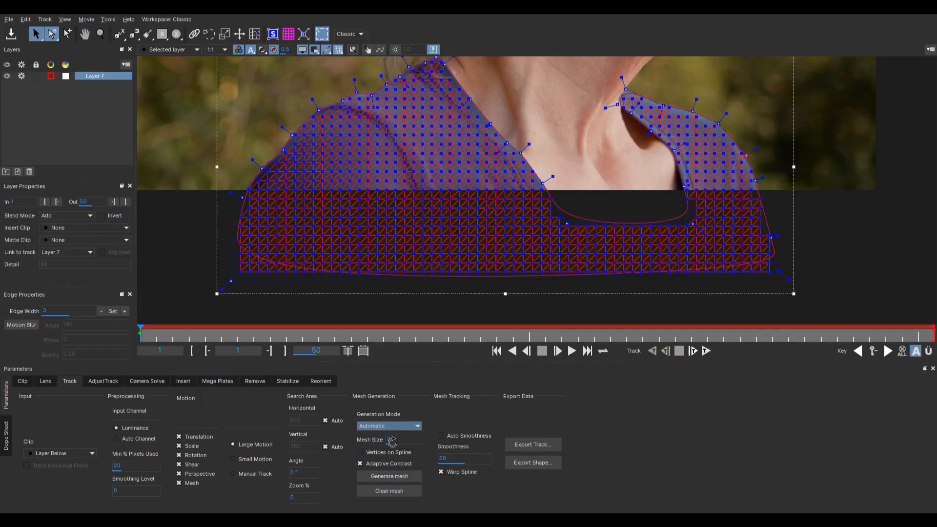
click(365, 467)
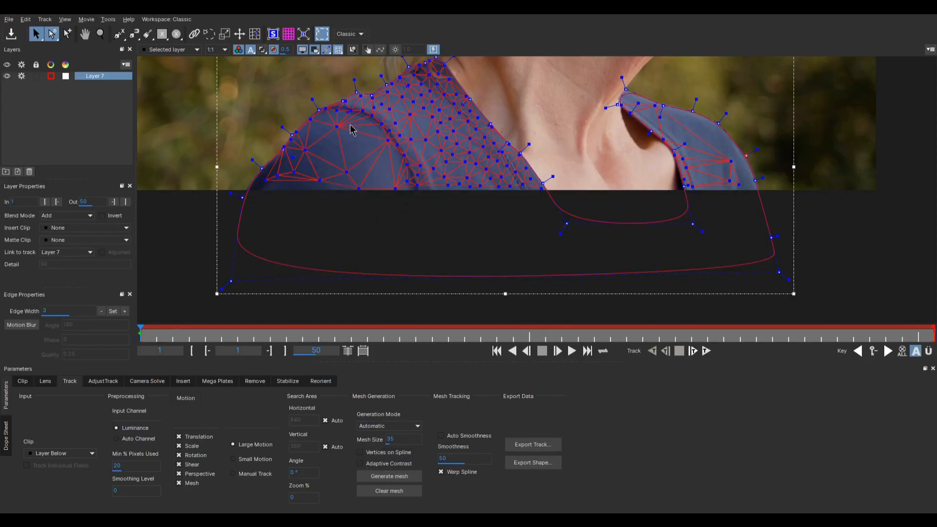
- Turn on Adaptive Contrast, clear the existing mesh and generate it again
click(375, 461)
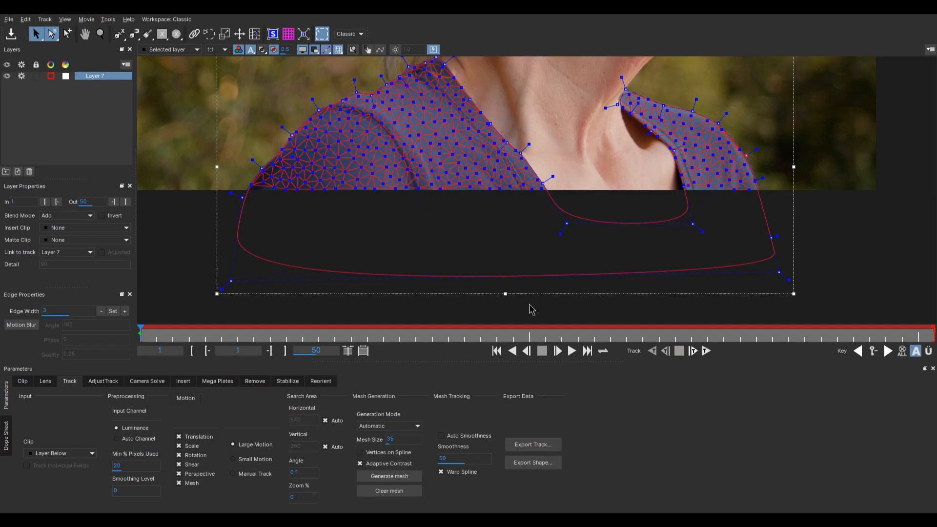
click(391, 491)
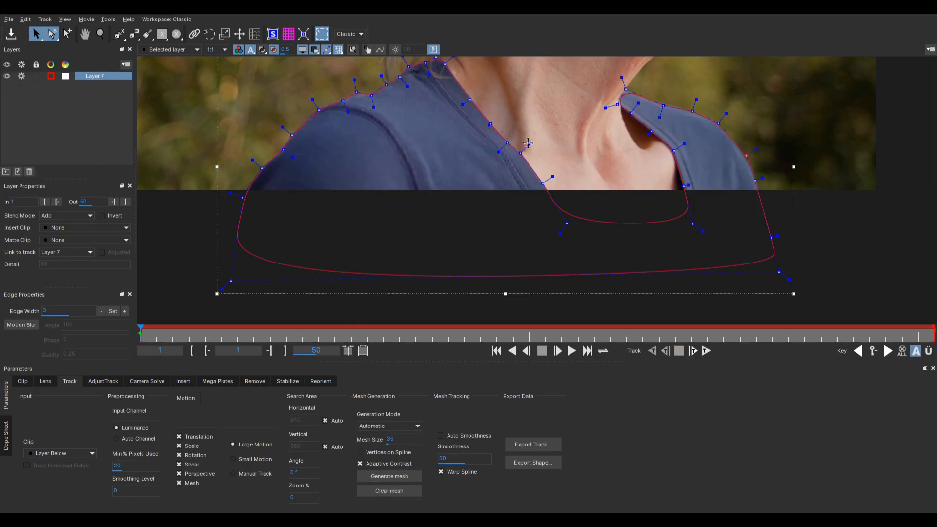
click(399, 476)
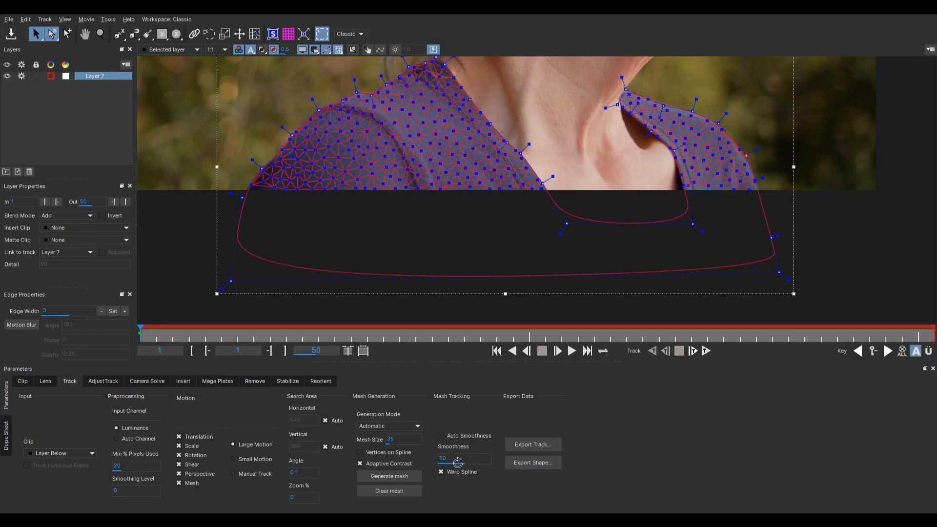
- Set the mesh tracking Smoothness to 30, with Auto Smoothness off and Warp Spline on
click(447, 473)
click(449, 473)
click(464, 439)
click(443, 458)
drag(140, 334, 32, 326)
drag(367, 232, 348, 267)
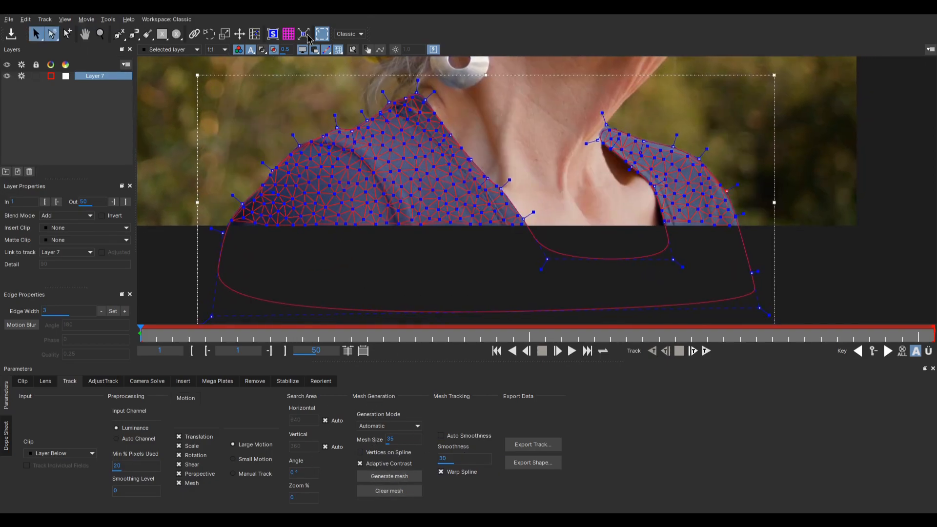
- Hide the mesh lines in the viewer overlay so only the points are drawn, and show the lines again
click(327, 50)
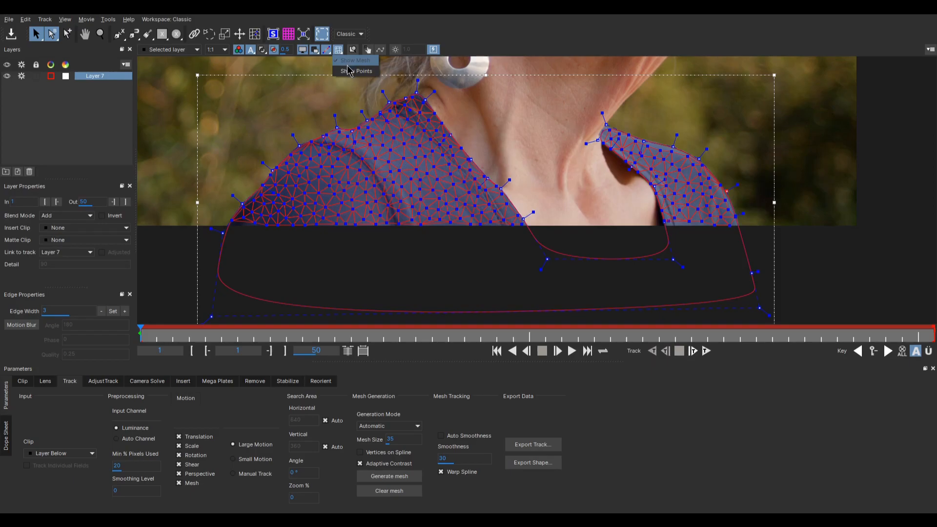
click(352, 61)
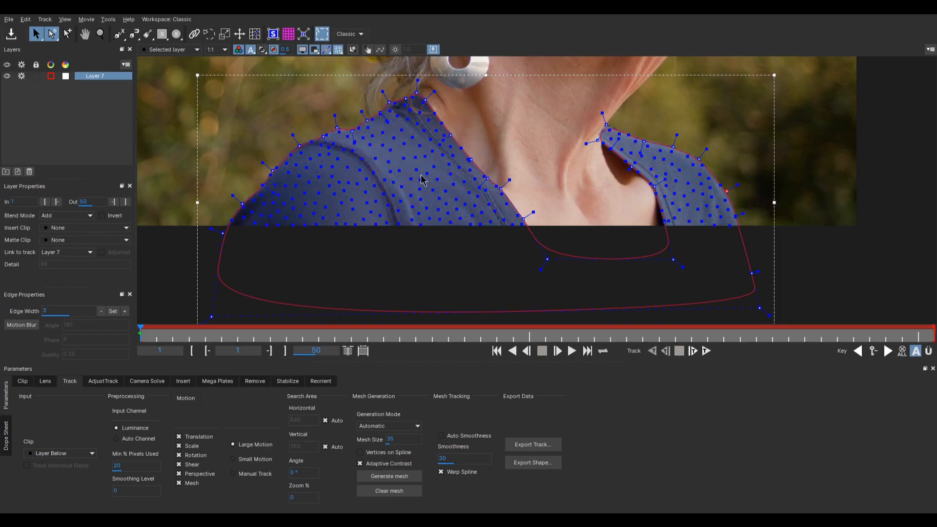
click(339, 49)
click(351, 60)
click(338, 50)
click(341, 53)
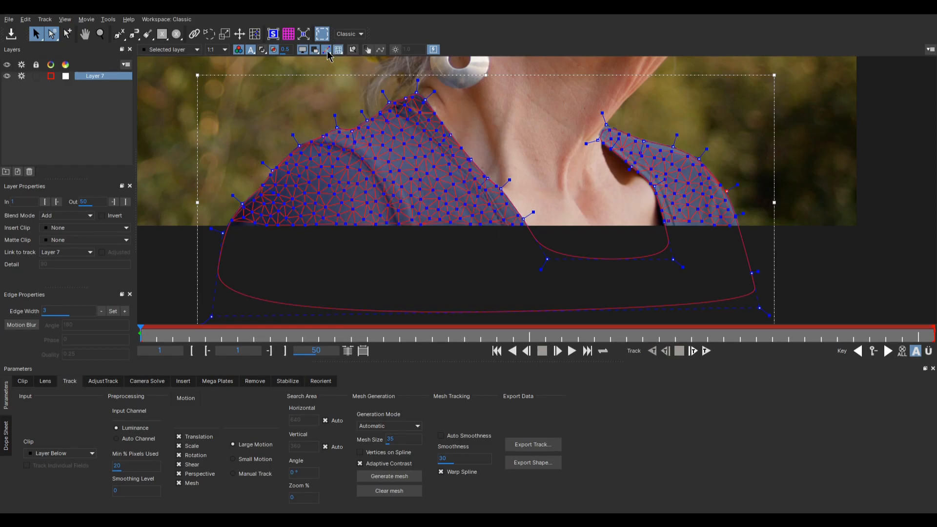
- Try to select and move a mesh vertex on the front of the shirt with the selection tool
scroll(431, 164, up, 8)
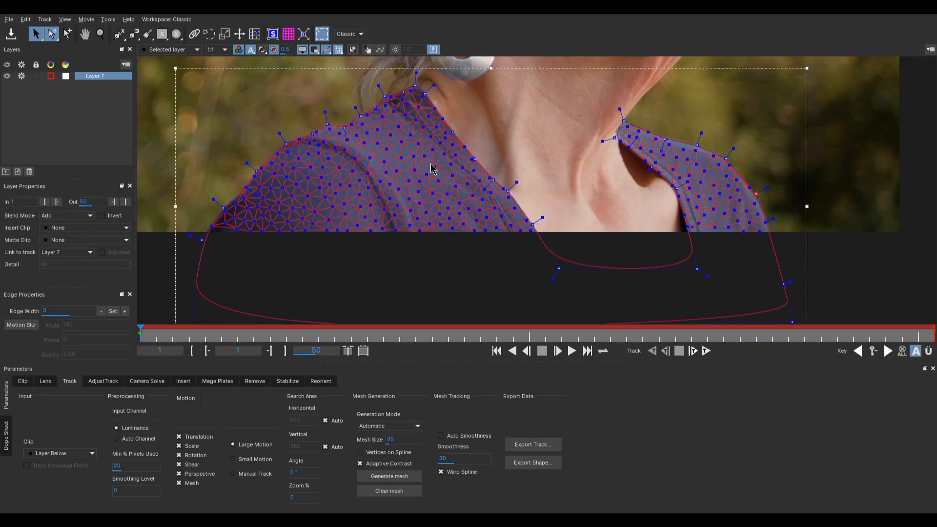
drag(483, 156, 353, 267)
click(423, 177)
drag(431, 178, 444, 171)
click(486, 139)
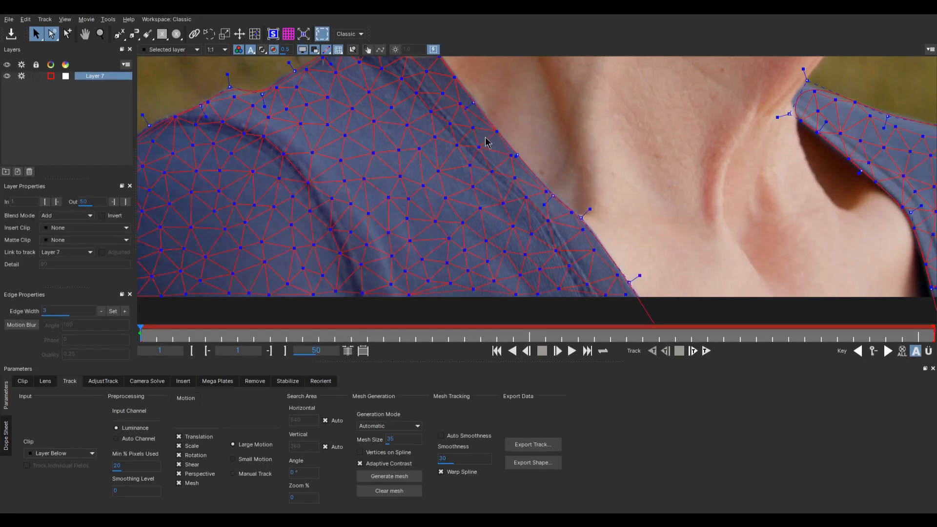
- Activate the mesh editing tool and adjust a single mesh vertex on the front of the shirt beside the collar seam
click(253, 34)
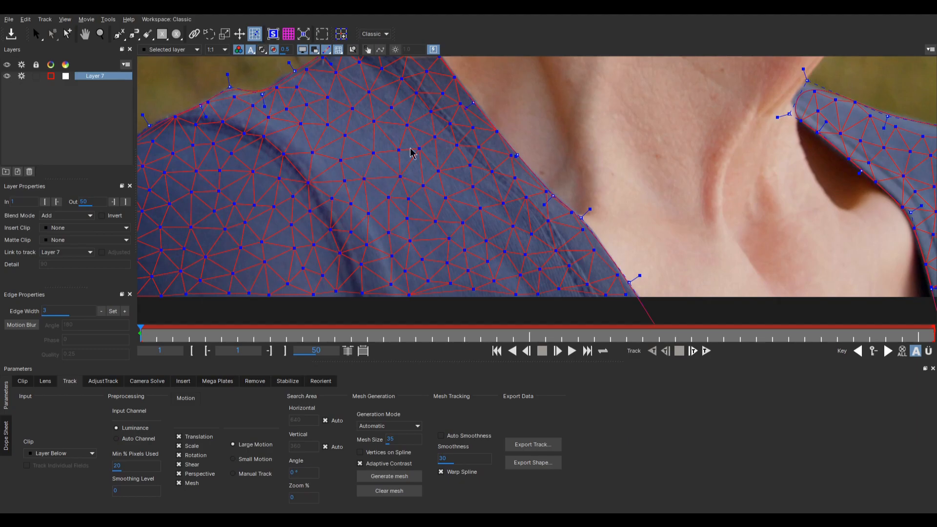
click(241, 34)
click(252, 34)
drag(445, 198, 463, 186)
click(445, 195)
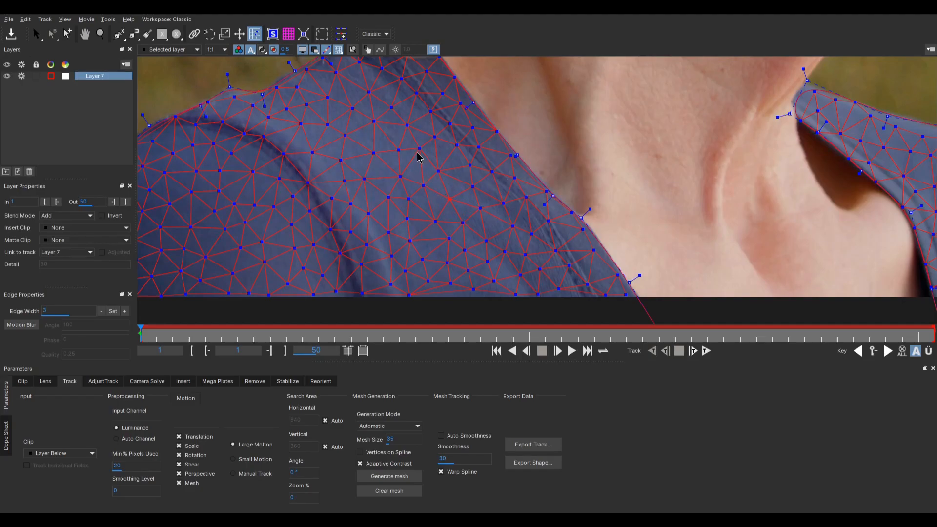
- Adjust a few more mesh vertices on the near shoulder, between the collar seam and the sleeve seam
drag(407, 125, 404, 132)
click(390, 109)
drag(336, 72, 347, 78)
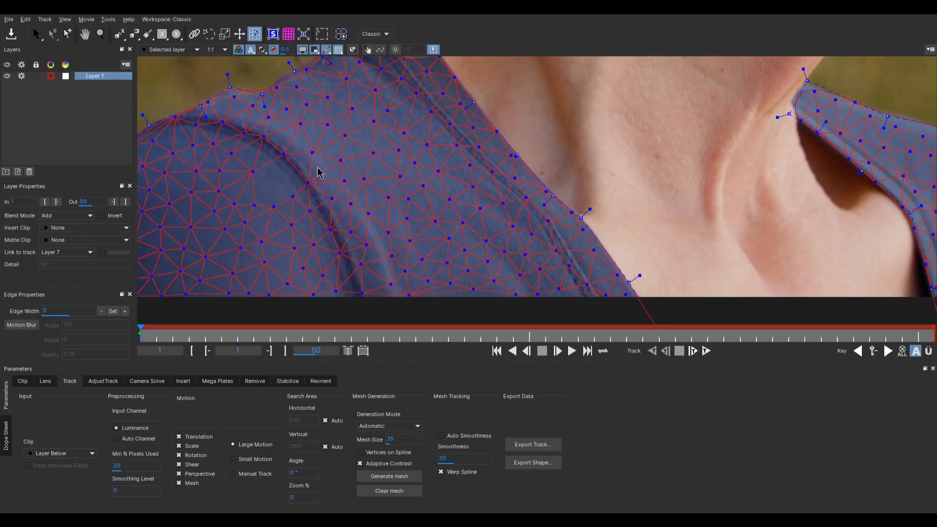
- Extend the mesh on the shirt front past the lower image edge by pulling its bottom vertices below the frame
click(340, 35)
key(x)
drag(502, 233, 450, 121)
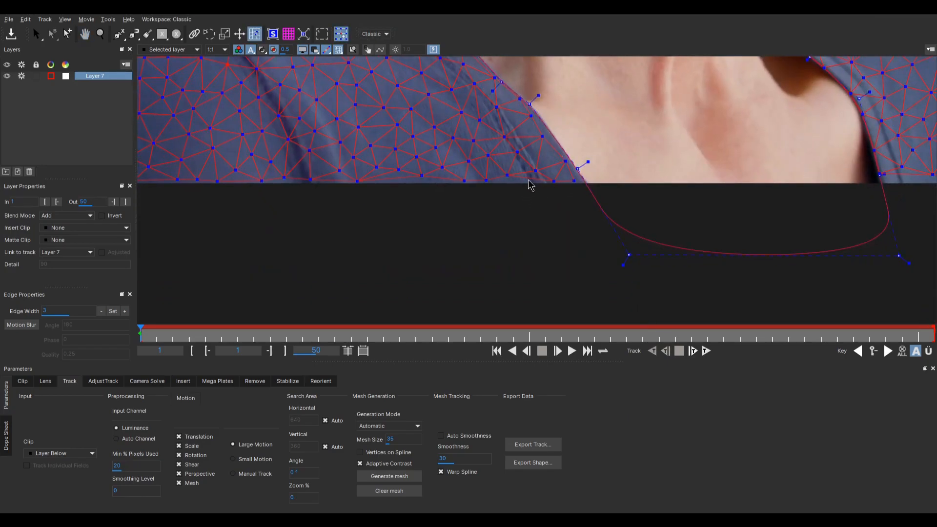
drag(531, 179, 559, 198)
drag(494, 178, 447, 205)
drag(424, 176, 405, 204)
drag(357, 181, 349, 204)
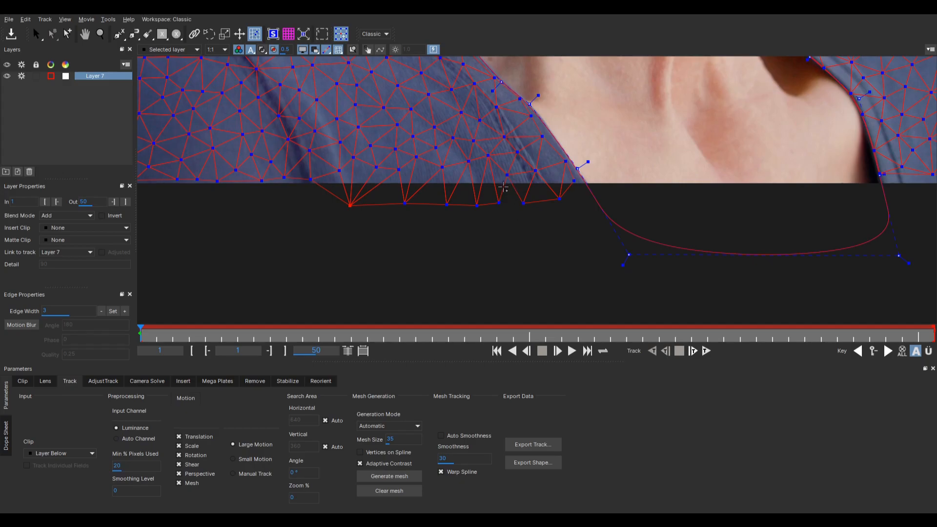
drag(503, 187, 516, 207)
drag(507, 176, 525, 203)
click(341, 33)
- Select a group of mesh vertices on the far shoulder with a marquee and shift them slightly
drag(461, 191, 457, 223)
drag(517, 90, 281, 197)
mouse_move(424, 126)
mouse_down()
mouse_move(426, 116)
mouse_move(414, 132)
mouse_move(422, 135)
mouse_up()
click(197, 224)
drag(276, 148, 273, 150)
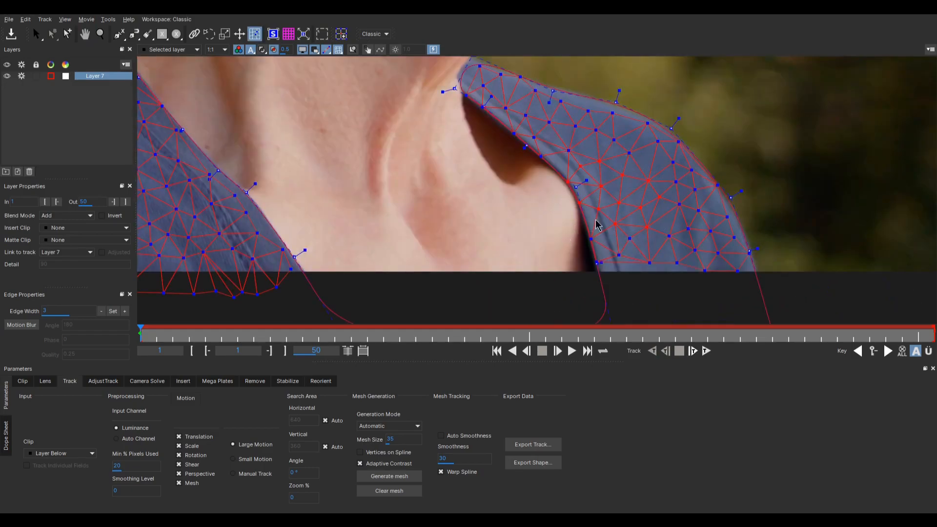
mouse_move(622, 177)
mouse_down()
mouse_move(623, 166)
mouse_move(627, 176)
mouse_up()
- Switch from marquee to lasso selection and select a group of mesh vertices on the far shoulder
click(36, 37)
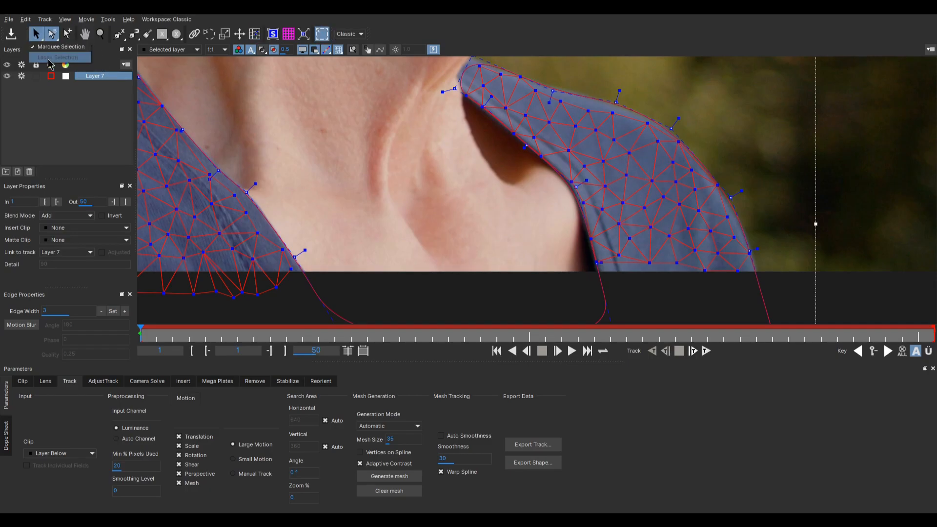
mouse_move(608, 131)
mouse_down()
mouse_move(648, 147)
mouse_move(647, 168)
mouse_move(673, 192)
mouse_move(682, 236)
mouse_move(668, 246)
mouse_move(606, 203)
mouse_move(607, 132)
mouse_up()
click(650, 119)
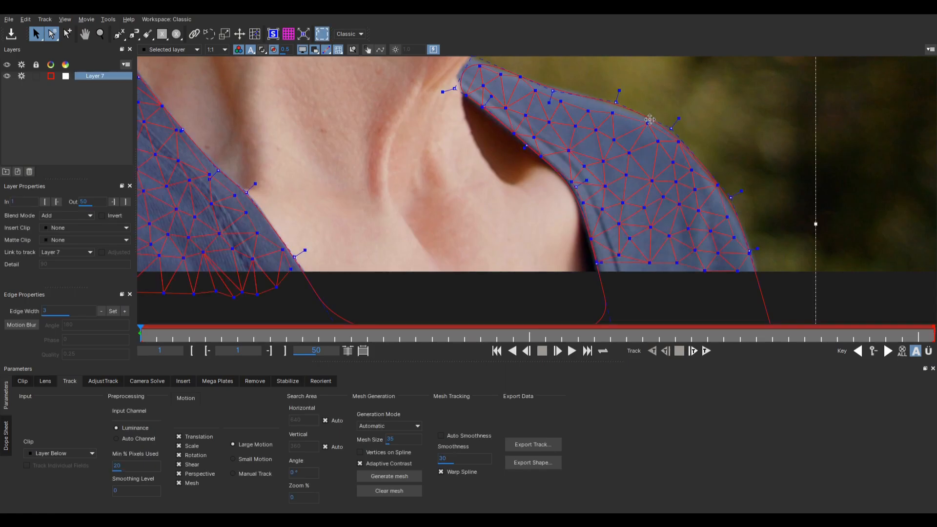
click(255, 37)
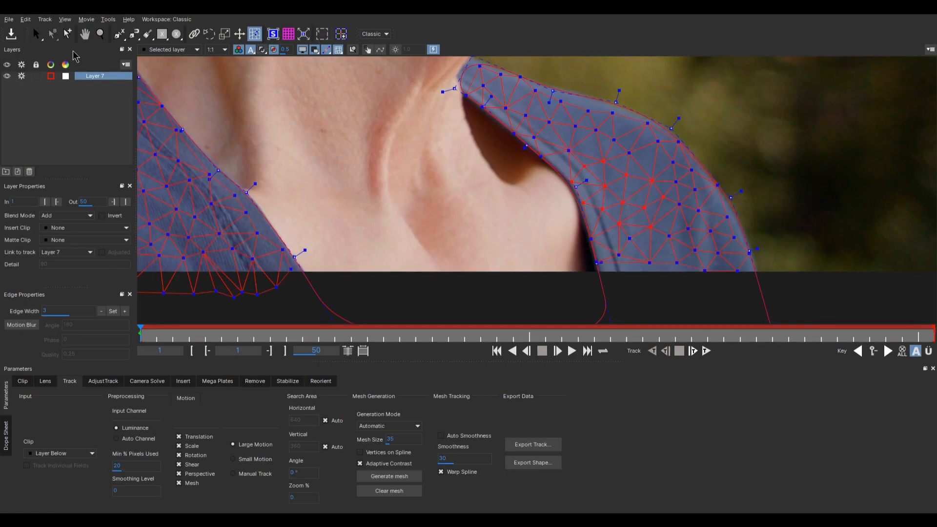
click(40, 38)
click(43, 56)
mouse_move(645, 161)
mouse_down()
mouse_move(580, 128)
mouse_move(563, 153)
mouse_move(616, 235)
mouse_move(657, 247)
mouse_move(674, 234)
mouse_move(683, 193)
mouse_move(655, 151)
mouse_move(631, 137)
mouse_move(639, 167)
mouse_move(647, 148)
mouse_move(626, 157)
mouse_up()
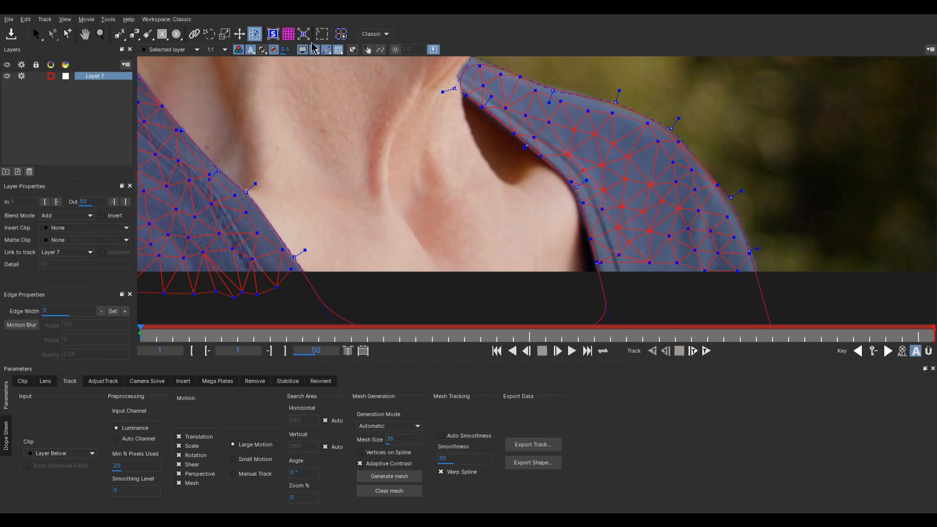
- Track the shirt layer forward from frame 1 to frame 50 with Mesh motion enabled
click(239, 34)
scroll(621, 163, down, 3)
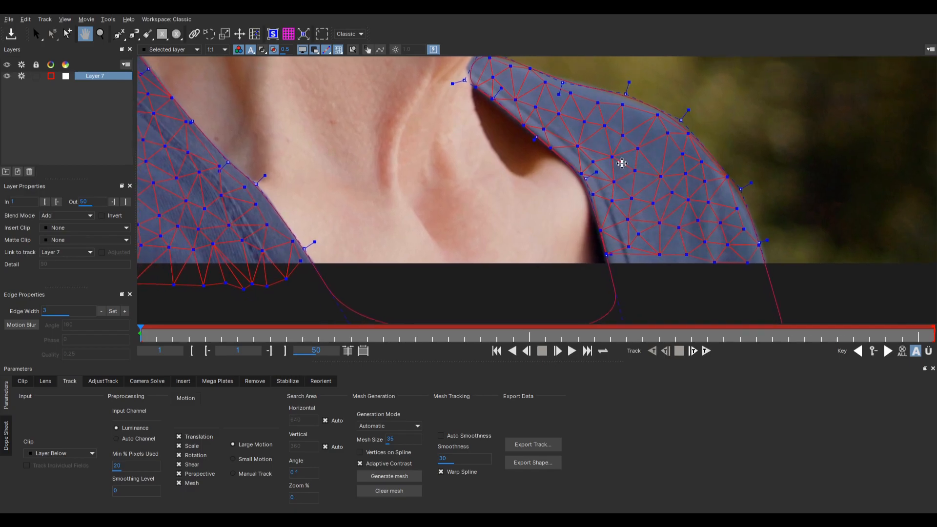
scroll(621, 164, down, 5)
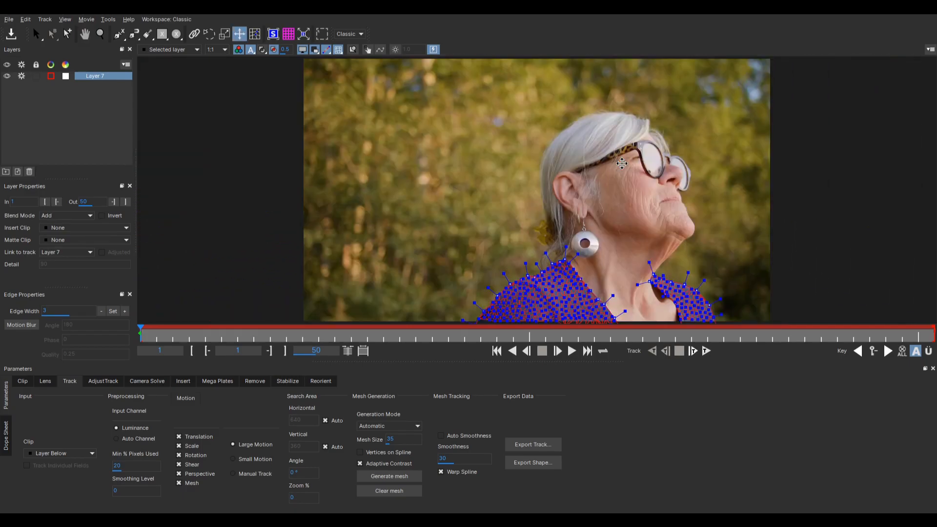
key(x)
drag(688, 247, 646, 178)
scroll(592, 227, up, 6)
key(x)
drag(636, 239, 574, 216)
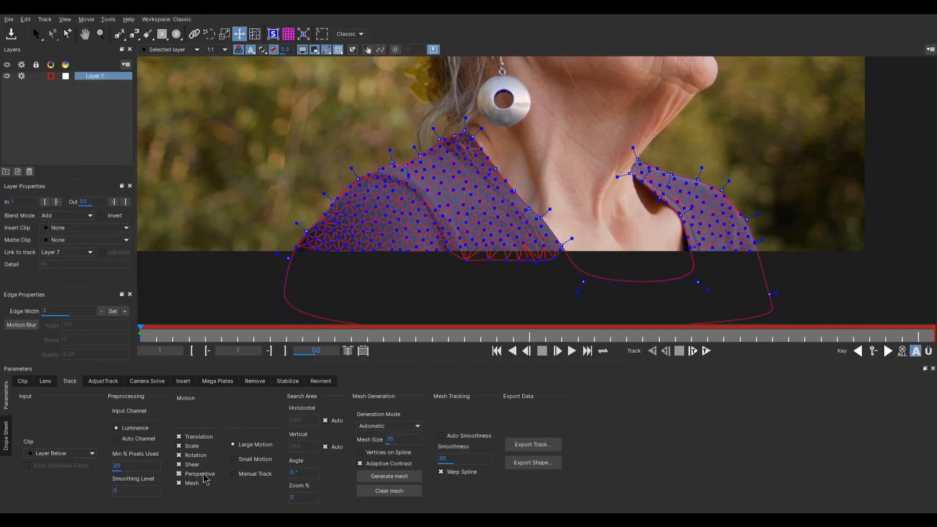
click(705, 351)
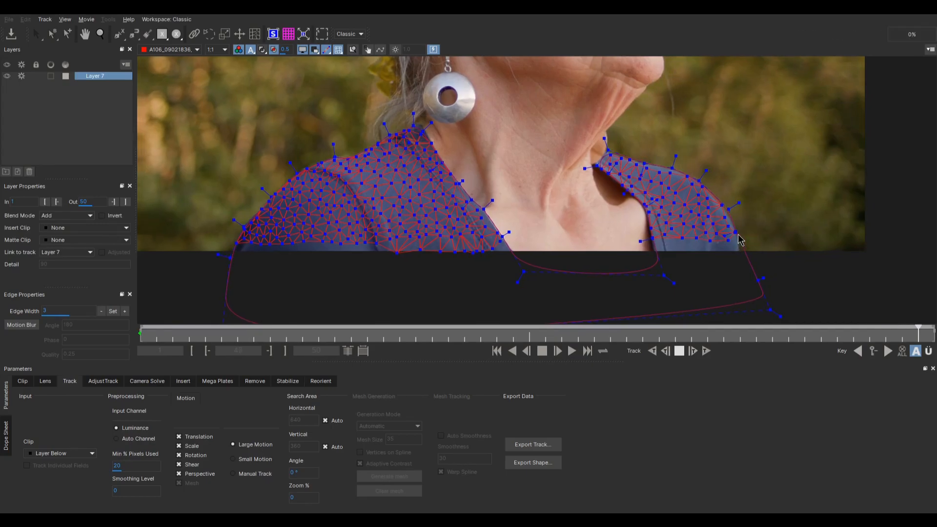
- Hide the mesh overlay and scrub through the clip to review how the warped spline follows the shirt
drag(932, 334, 383, 334)
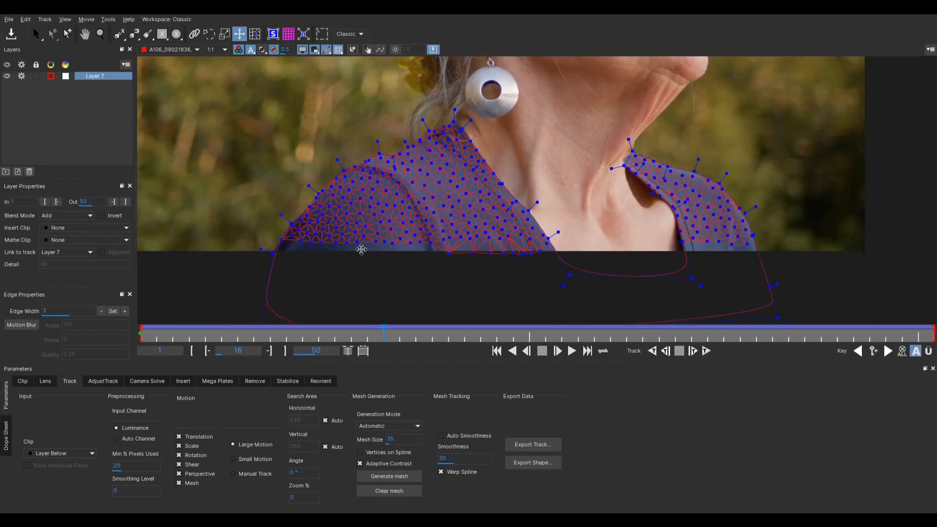
click(338, 50)
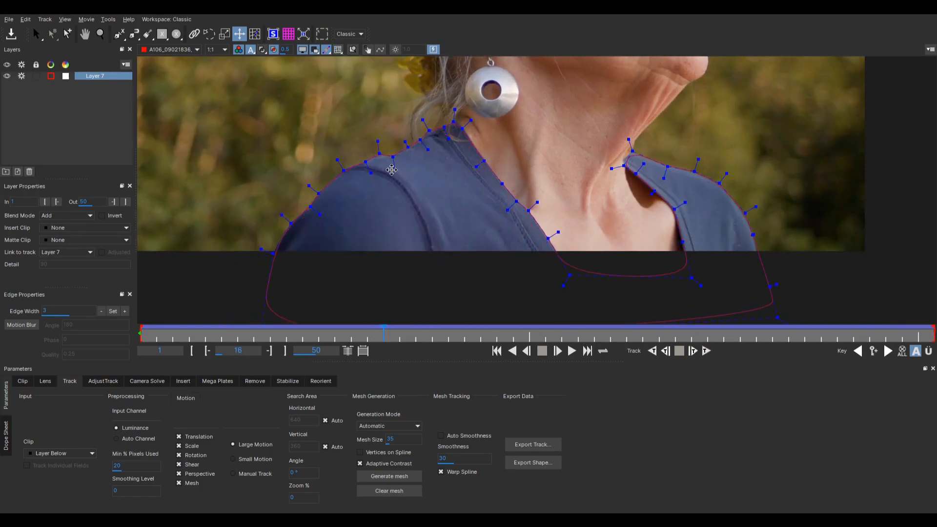
drag(277, 333, 932, 325)
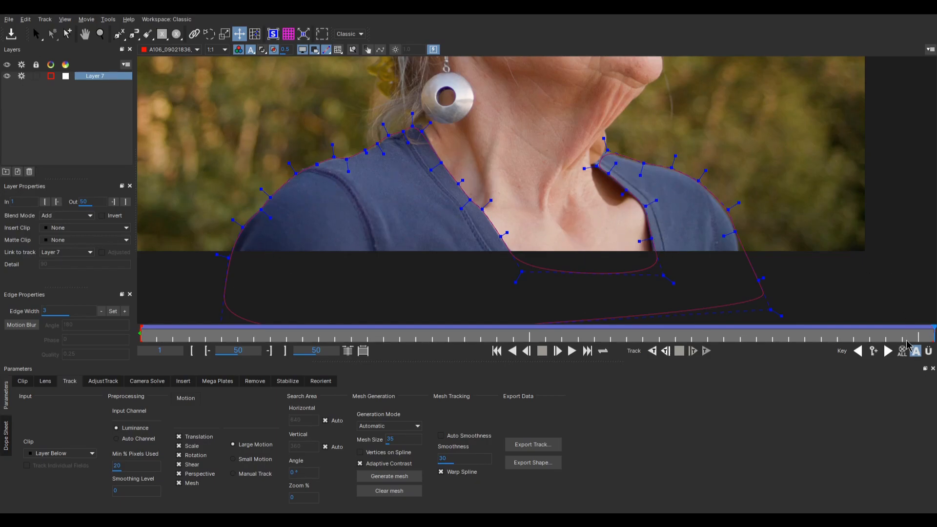
click(335, 337)
drag(171, 330, 135, 331)
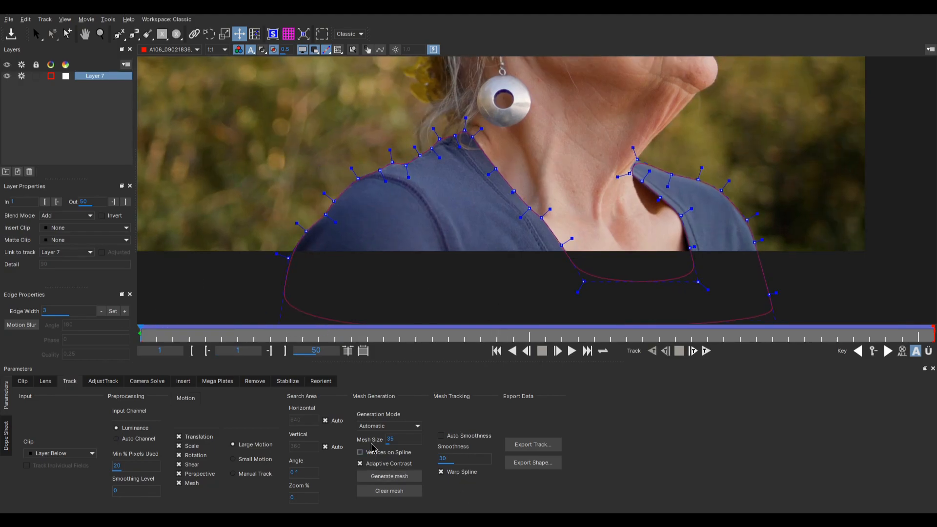
- Duplicate Layer 7, and turn off tracking and visibility for the original layer
right_click(105, 78)
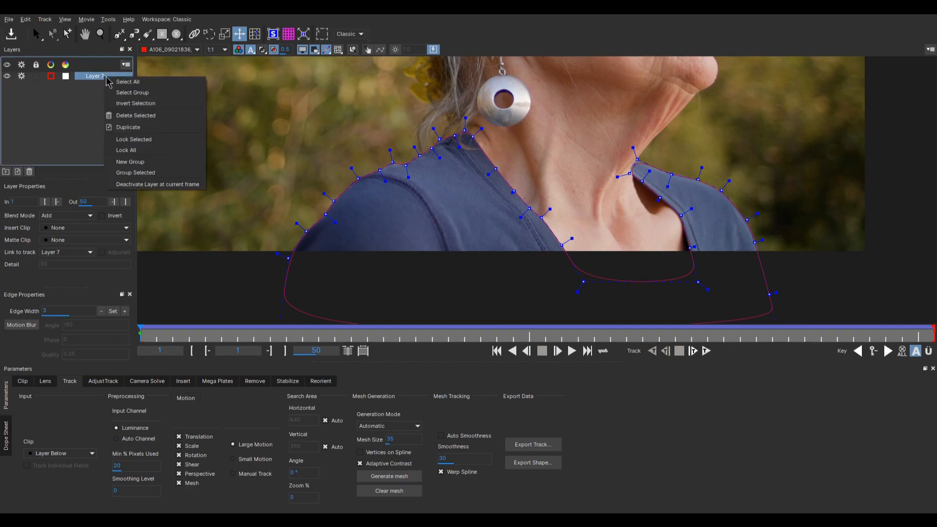
click(130, 128)
click(22, 85)
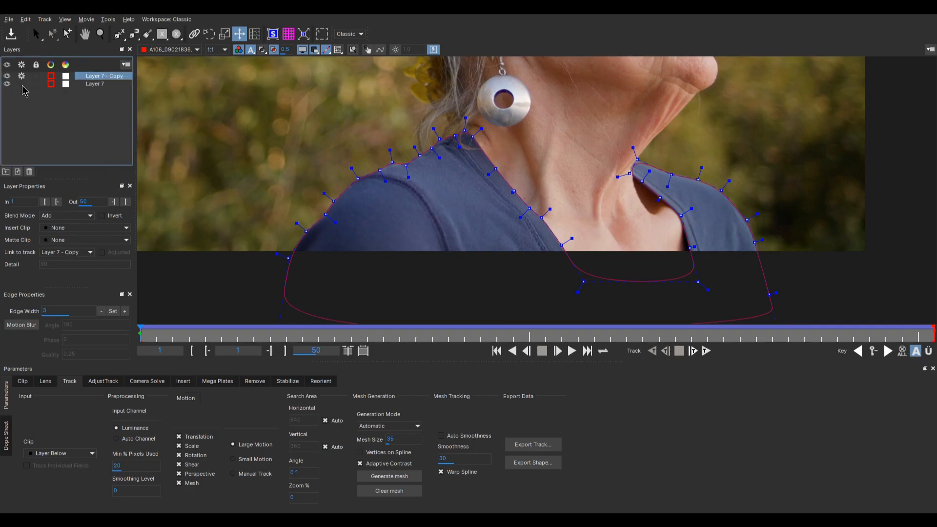
click(7, 85)
- Set the spline colour of Layer 7 - Copy to green (#00ff00)
click(51, 82)
click(433, 176)
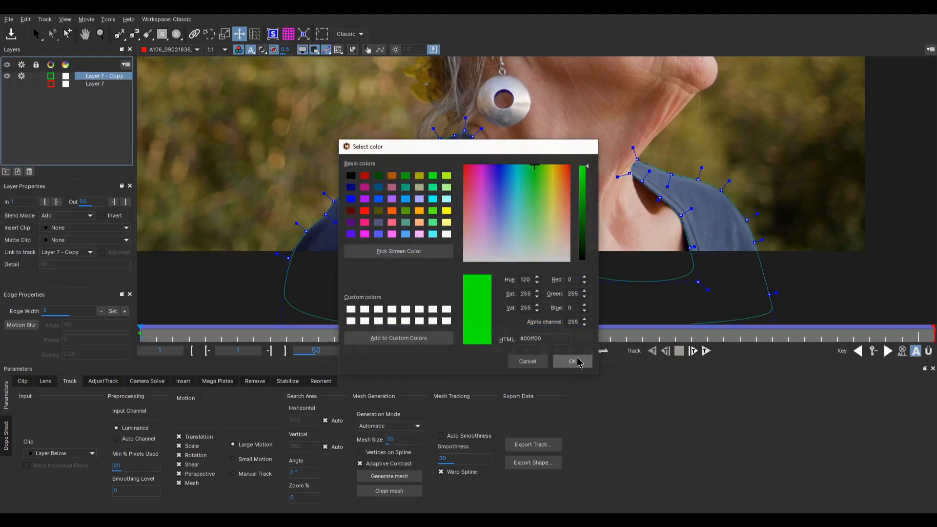
click(573, 361)
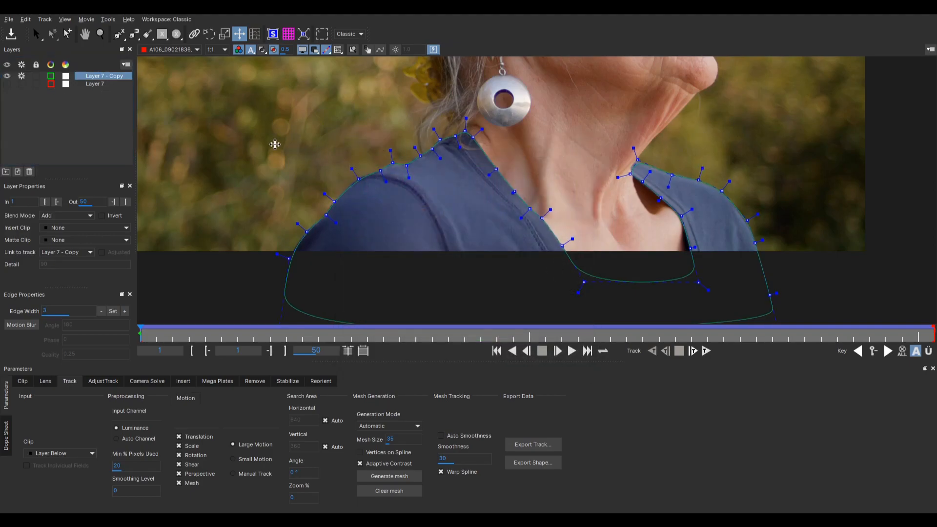
- Turn off Mesh motion for Layer 7 - Copy and track it forward to frame 50
click(102, 84)
click(104, 77)
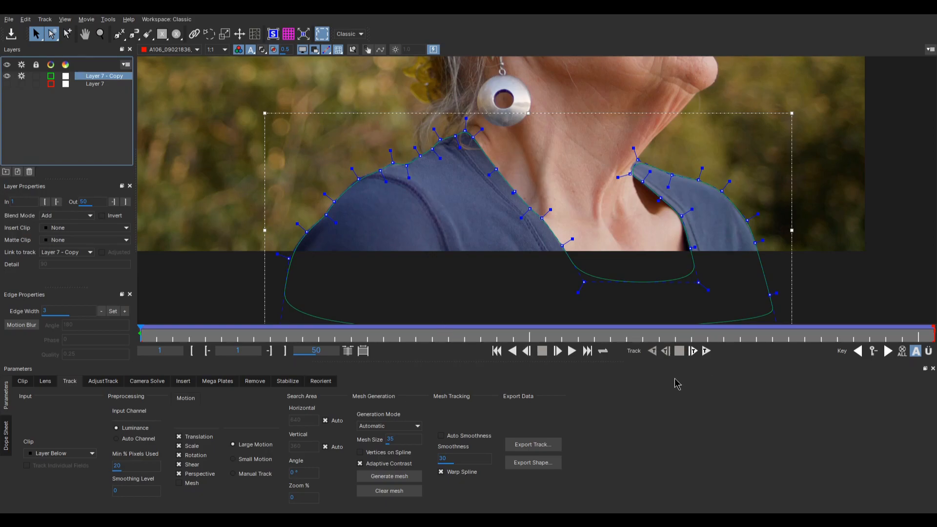
click(706, 351)
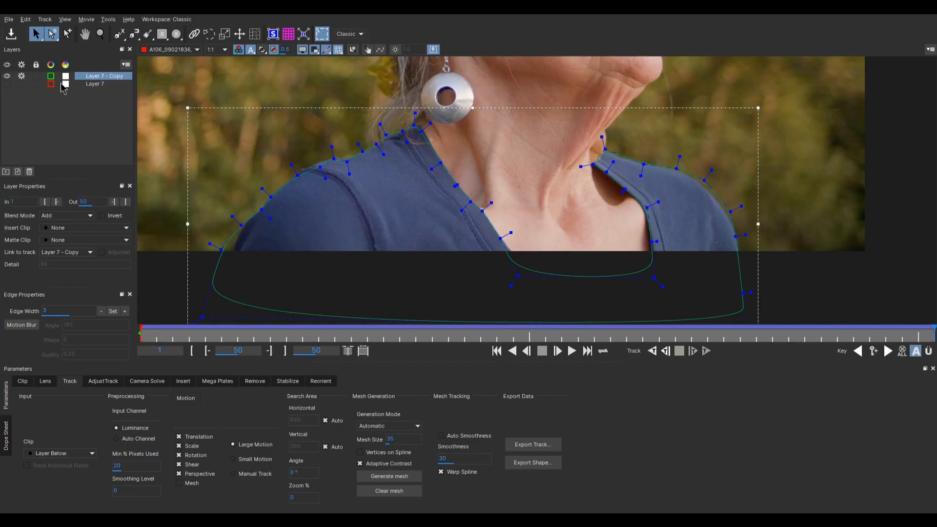
- Show the original Layer 7 again and compare the red and green splines at the far shoulder and neckline across frames
click(8, 84)
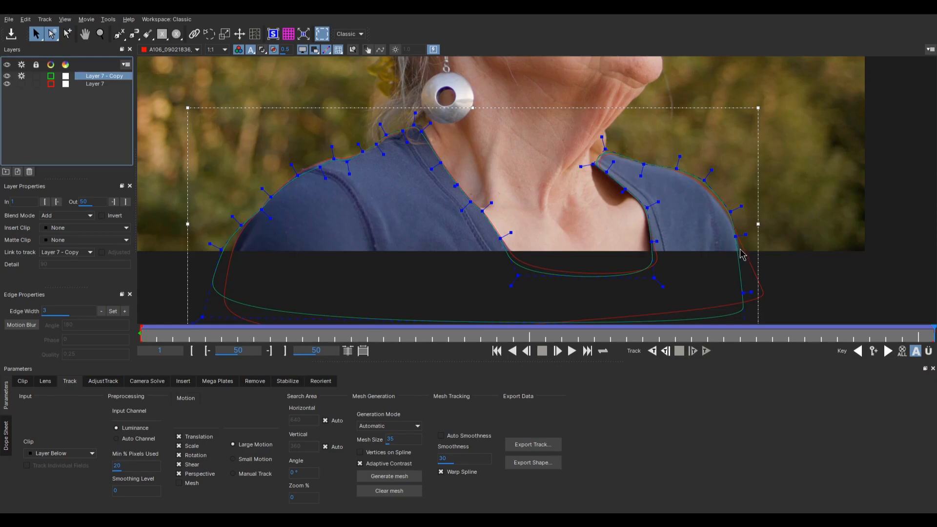
scroll(740, 253, up, 3)
drag(930, 330, 669, 331)
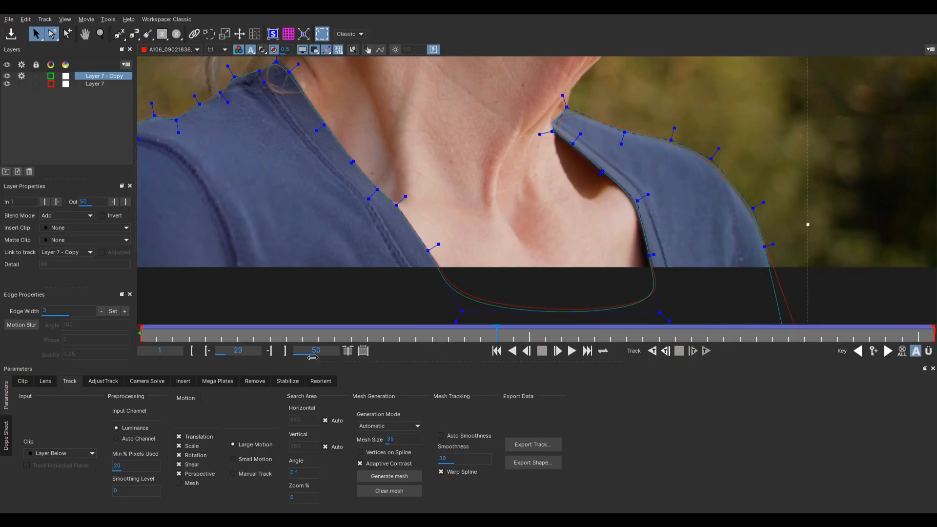
mouse_move(933, 277)
mouse_down()
mouse_move(468, 333)
mouse_move(932, 267)
mouse_up()
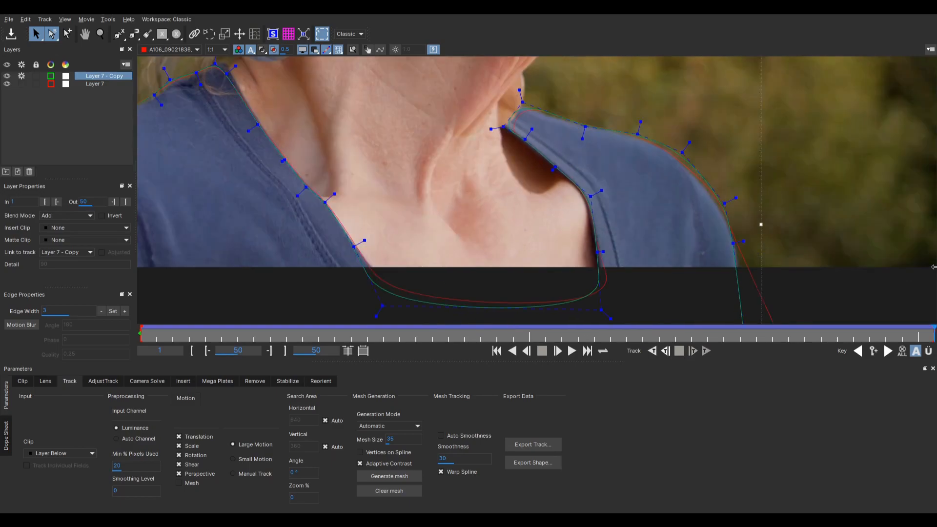
scroll(313, 209, up, 3)
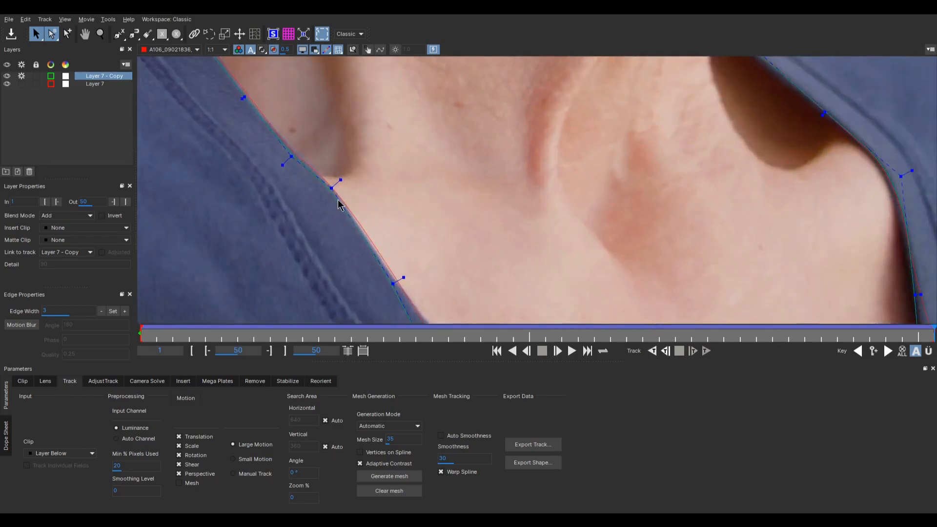
scroll(346, 190, down, 5)
- Compare the red and green splines along the near shoulder and sleeve between frame 23 and frame 50
scroll(560, 295, up, 4)
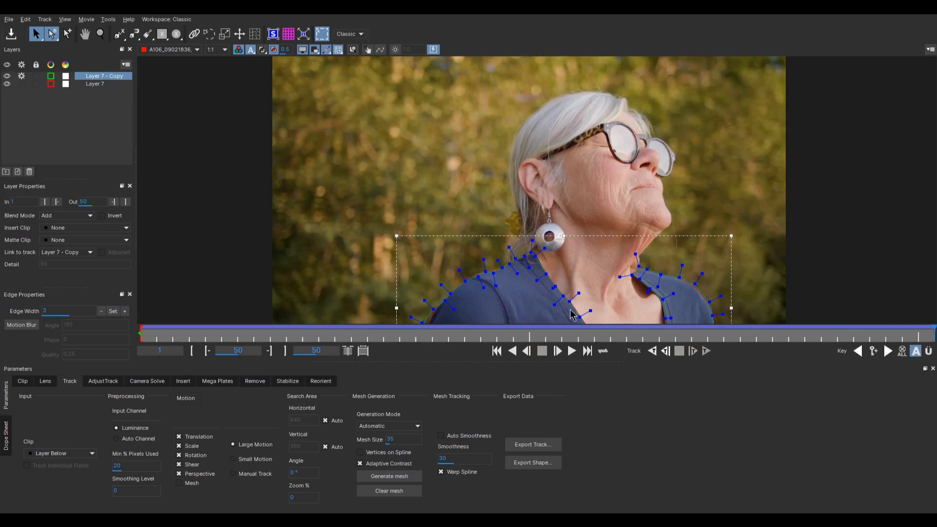
drag(546, 275, 533, 209)
scroll(508, 165, up, 2)
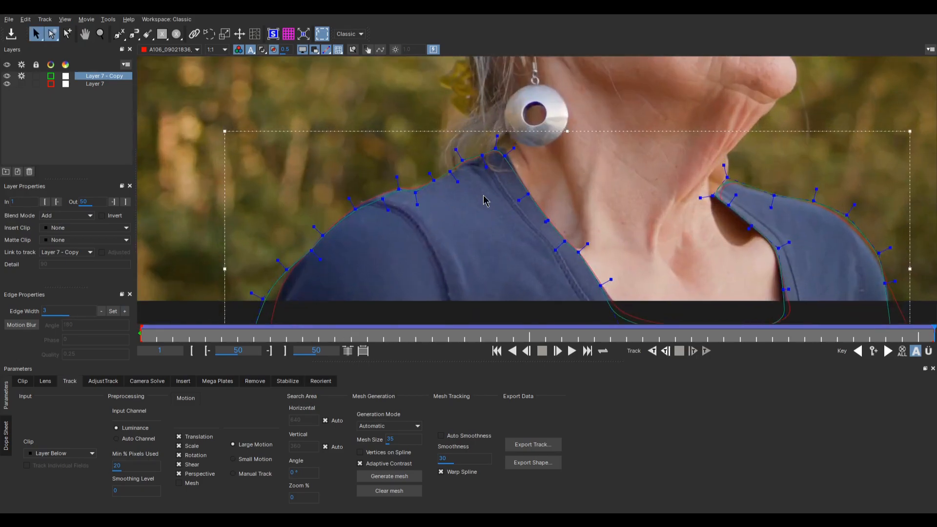
drag(318, 269, 339, 225)
click(498, 342)
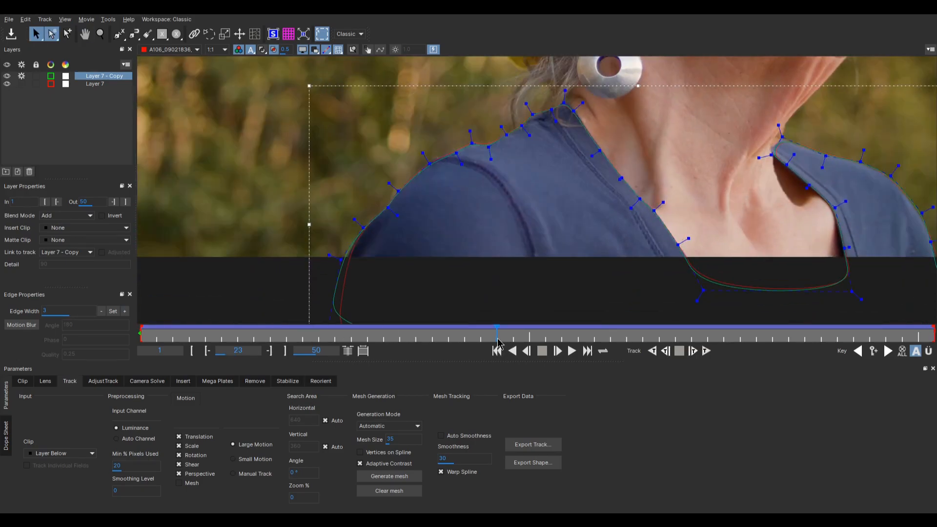
drag(494, 335, 902, 272)
scroll(299, 252, up, 5)
scroll(295, 234, up, 2)
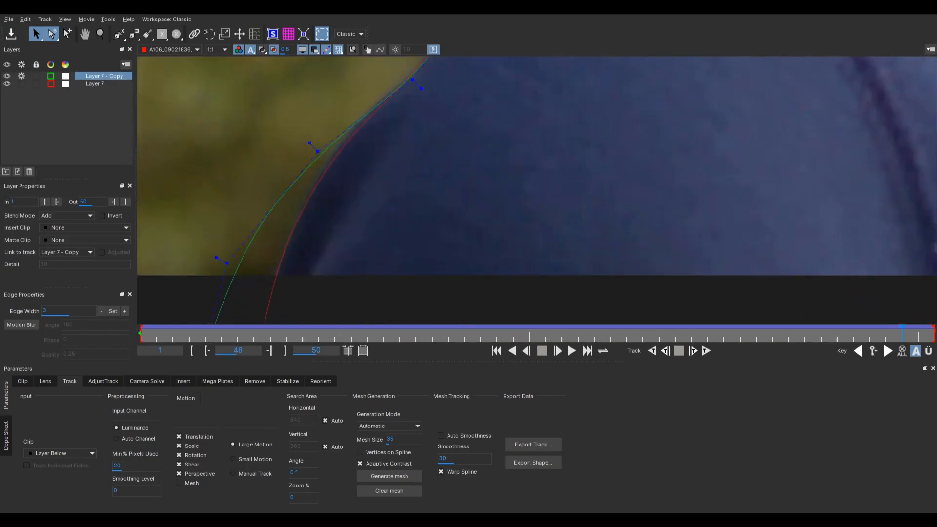
drag(903, 334, 932, 333)
scroll(525, 175, down, 7)
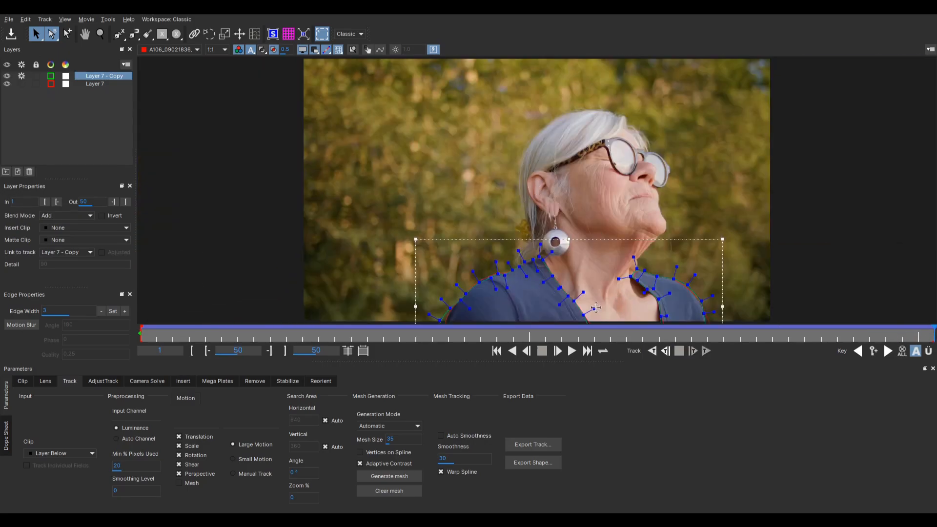
key(x)
drag(597, 276, 517, 244)
scroll(561, 220, up, 2)
key(x)
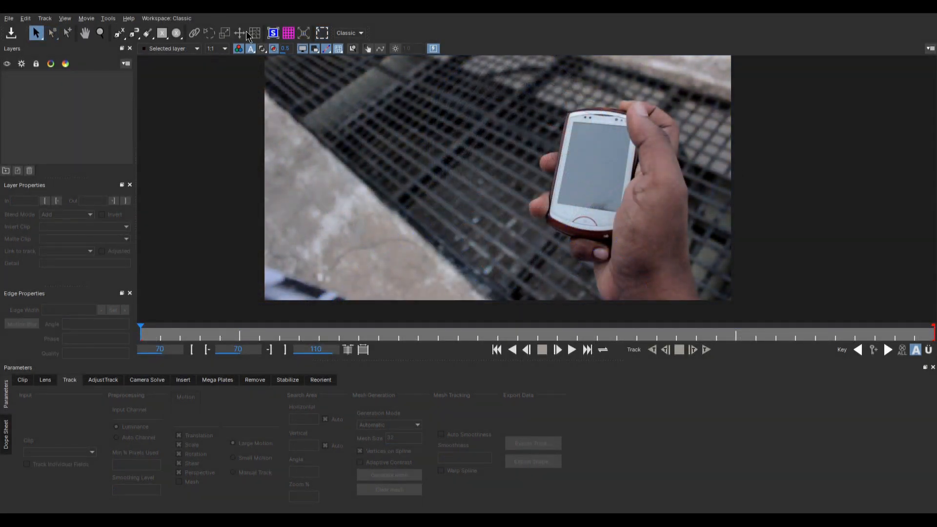
- Draw a closed X-Spline around the thumb and the adjoining side of the hand holding the phone at frame 70
click(119, 33)
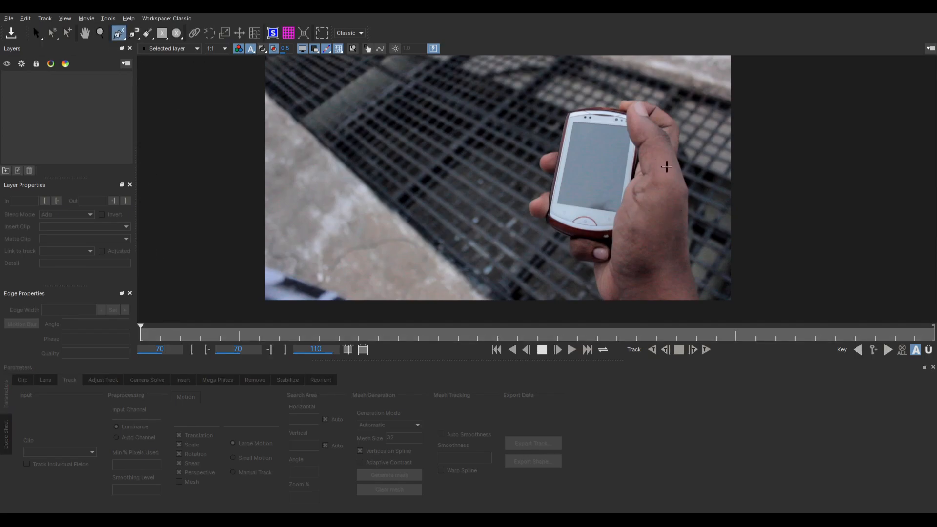
scroll(588, 204, up, 5)
scroll(587, 204, down, 3)
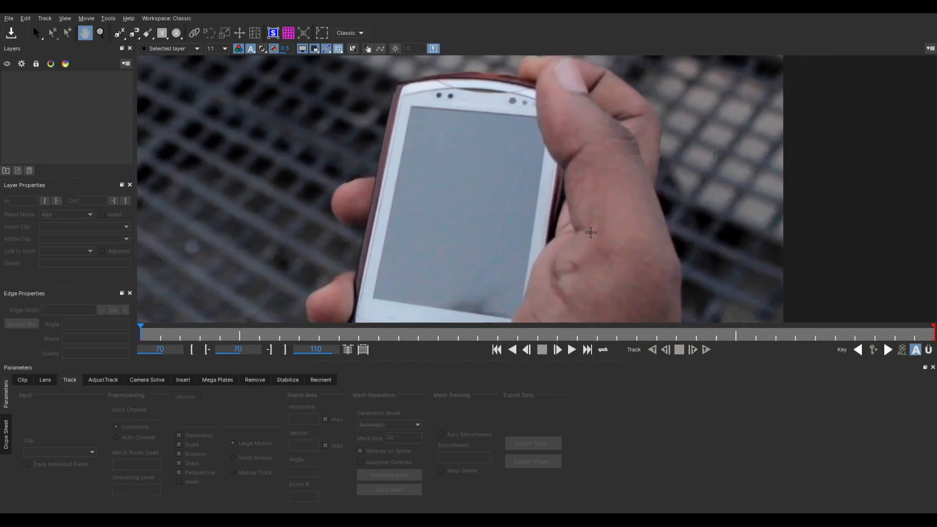
click(687, 277)
click(663, 211)
click(642, 155)
click(617, 135)
click(600, 116)
click(591, 93)
click(580, 86)
click(567, 93)
click(558, 112)
click(559, 141)
click(570, 168)
click(581, 179)
click(583, 197)
click(583, 204)
click(587, 222)
click(592, 230)
click(571, 254)
click(580, 297)
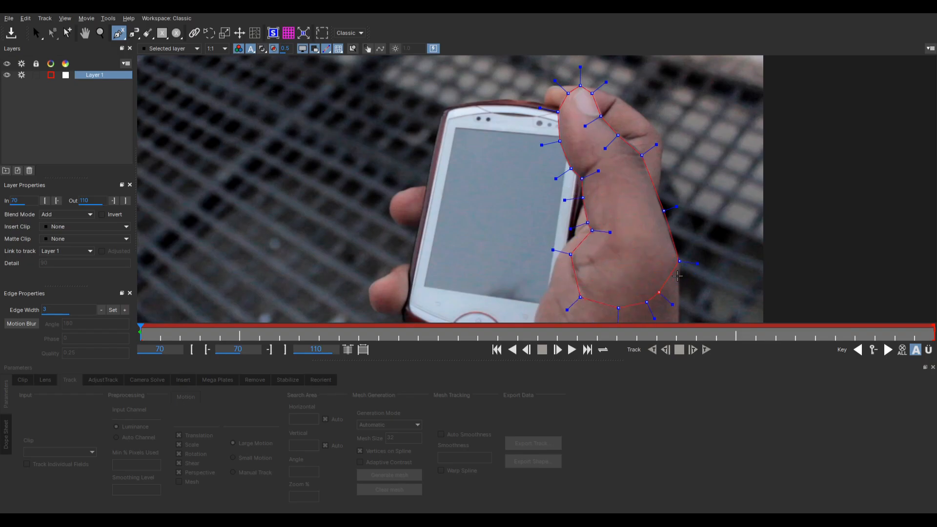
right_click(688, 267)
scroll(656, 227, down, 4)
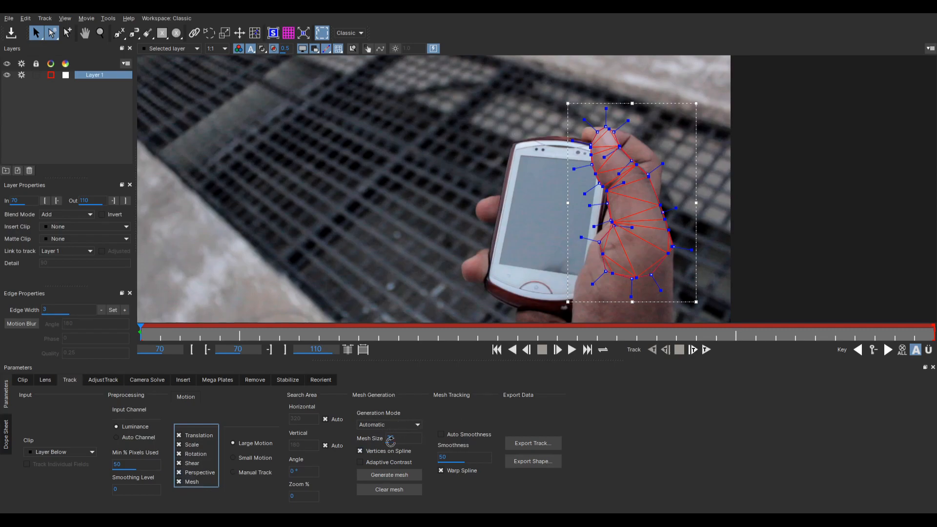
- Generate the hand layer's mesh with Adaptive Contrast enabled and set the mesh tracking Smoothness to 35
click(371, 463)
click(384, 476)
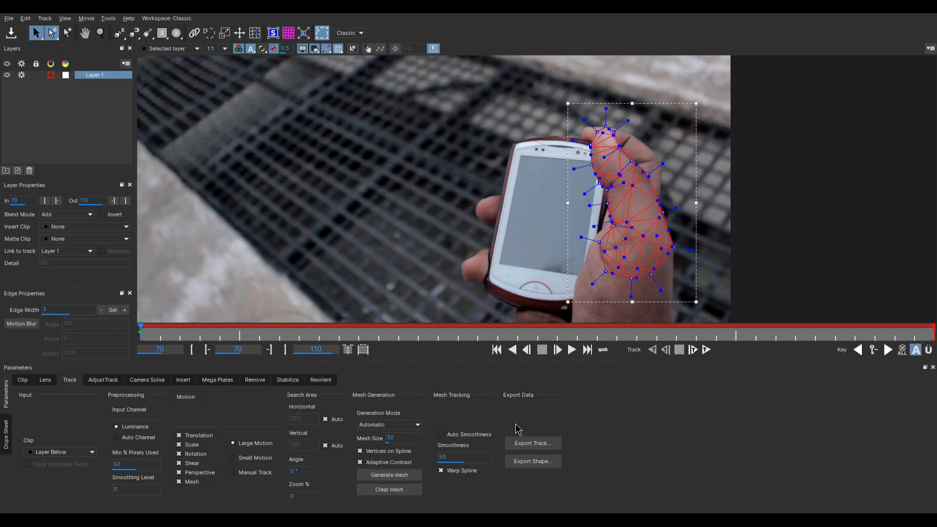
click(443, 454)
- Try a Uniform mesh on the hand layer, and regenerate the mesh in Automatic mode
click(396, 425)
click(386, 439)
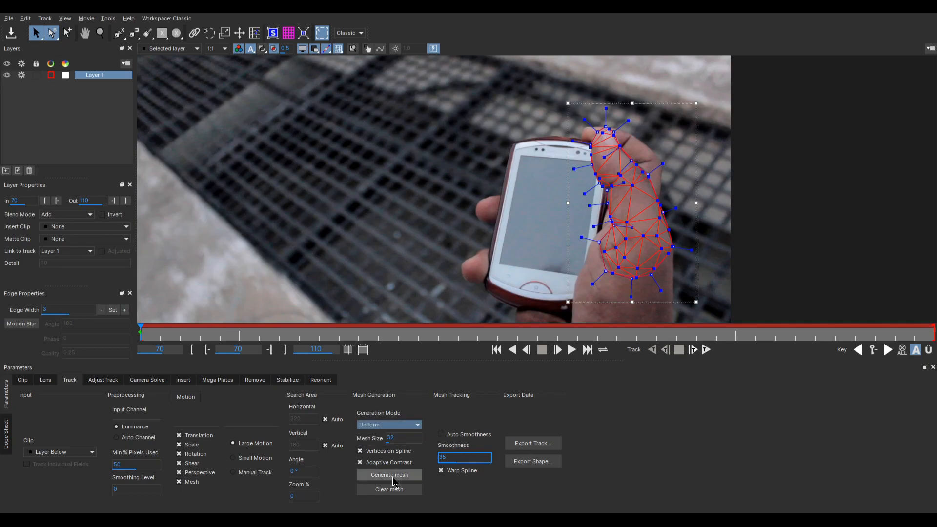
click(396, 475)
click(386, 424)
click(382, 433)
click(395, 476)
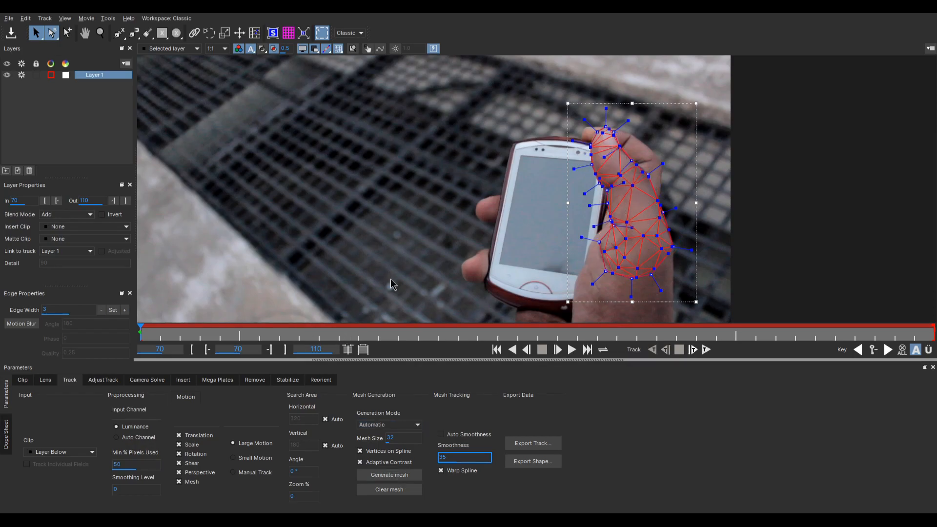
- Track the hand layer forward with its mesh to frame 110, and scrub back through the result to frame 70
click(253, 33)
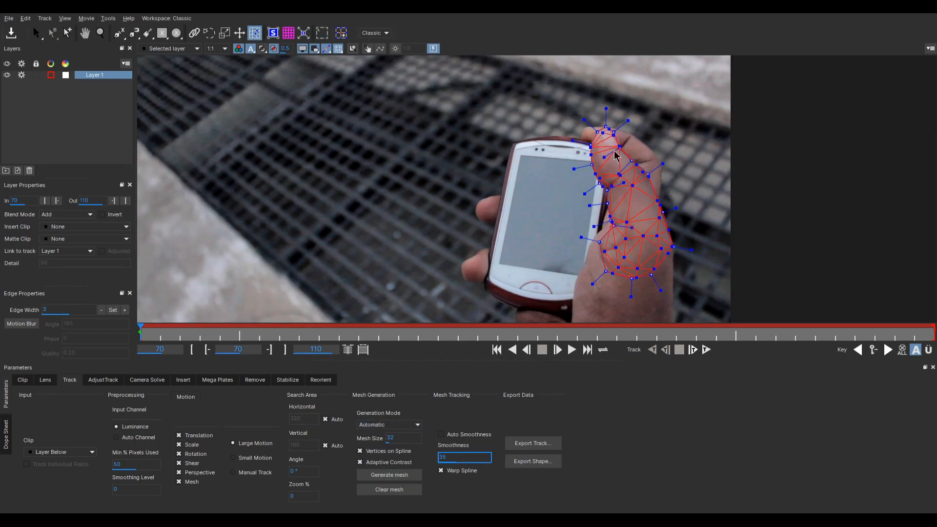
click(239, 33)
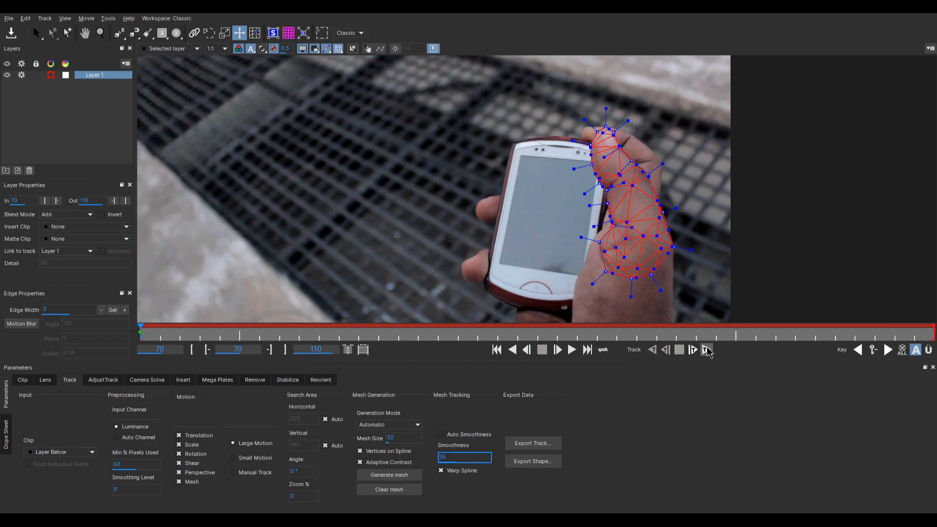
click(692, 350)
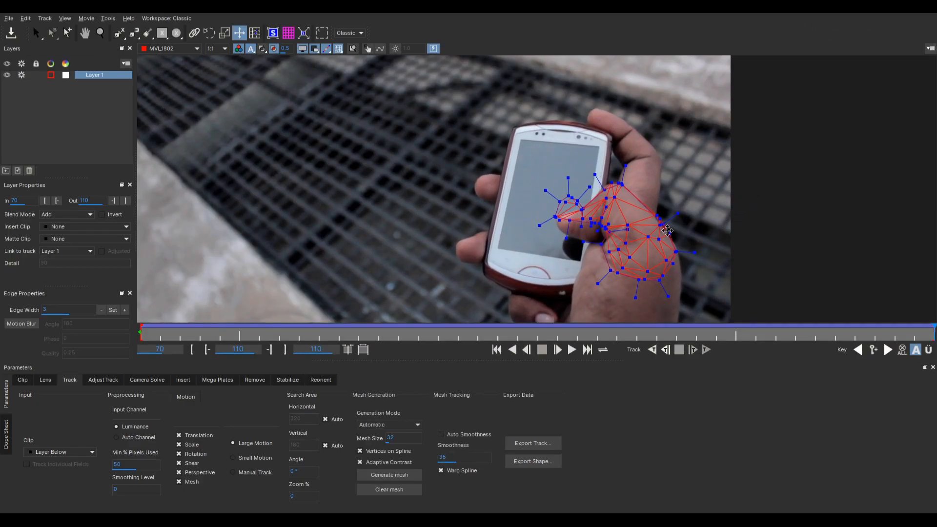
click(776, 336)
drag(775, 333, 108, 329)
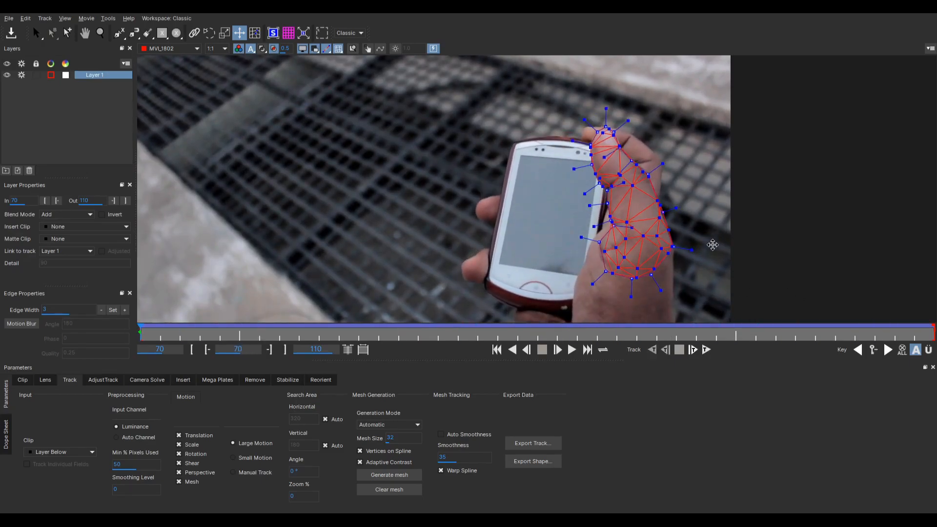
- Duplicate Layer 1, hide the original and turn off its processing, keeping Layer 1 - Copy above it
right_click(98, 76)
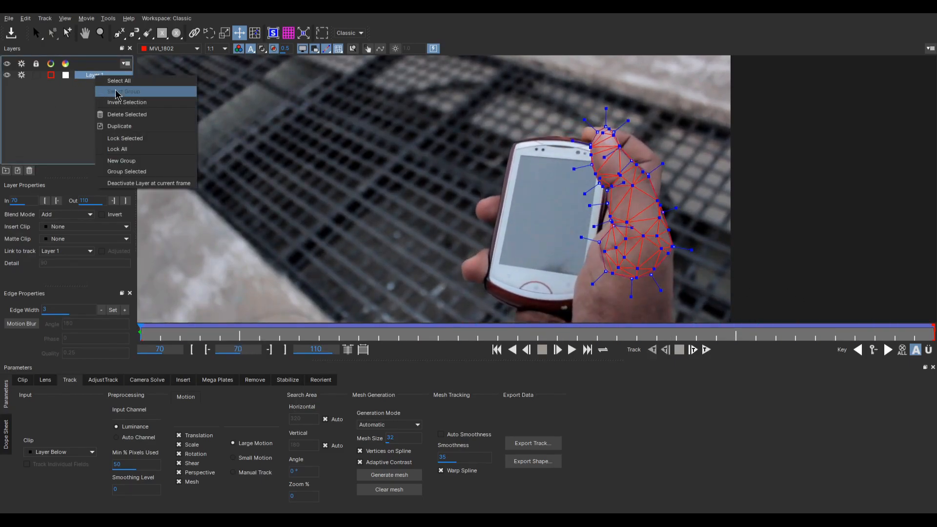
click(123, 128)
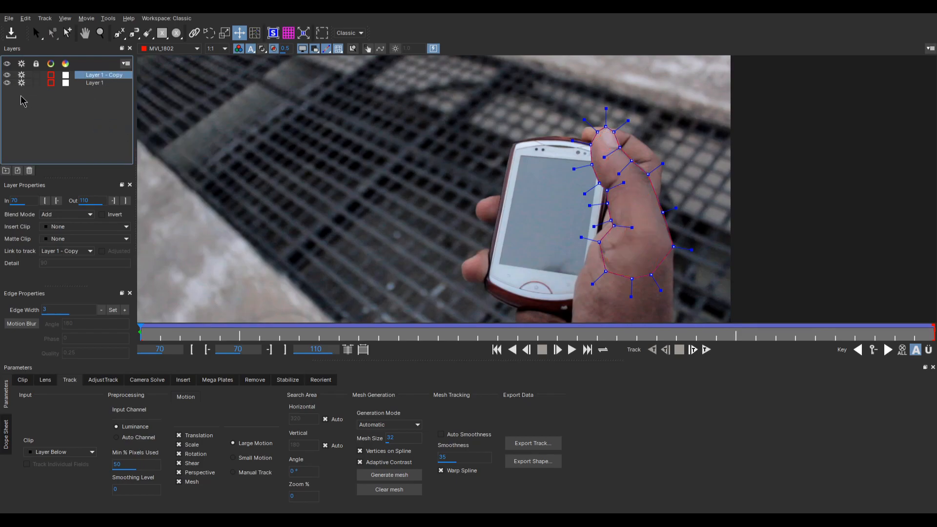
click(21, 83)
click(8, 83)
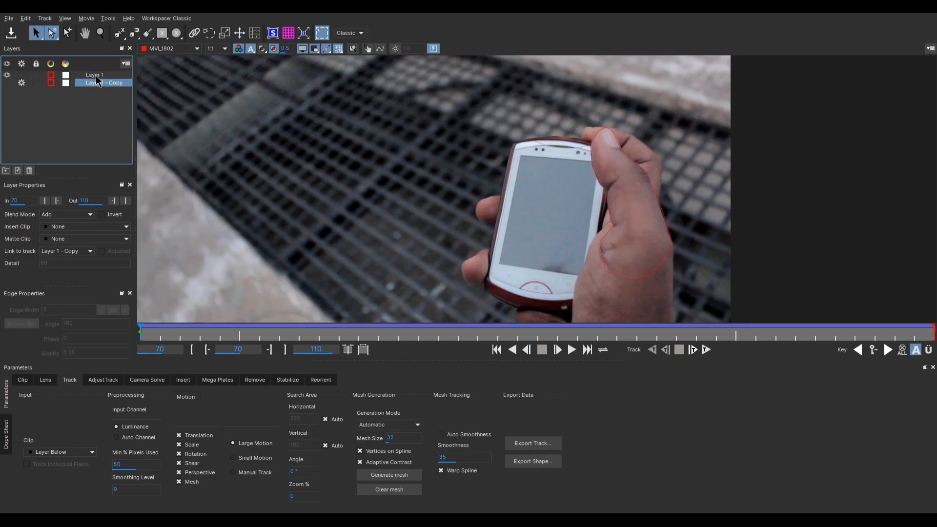
click(96, 76)
click(7, 75)
click(109, 83)
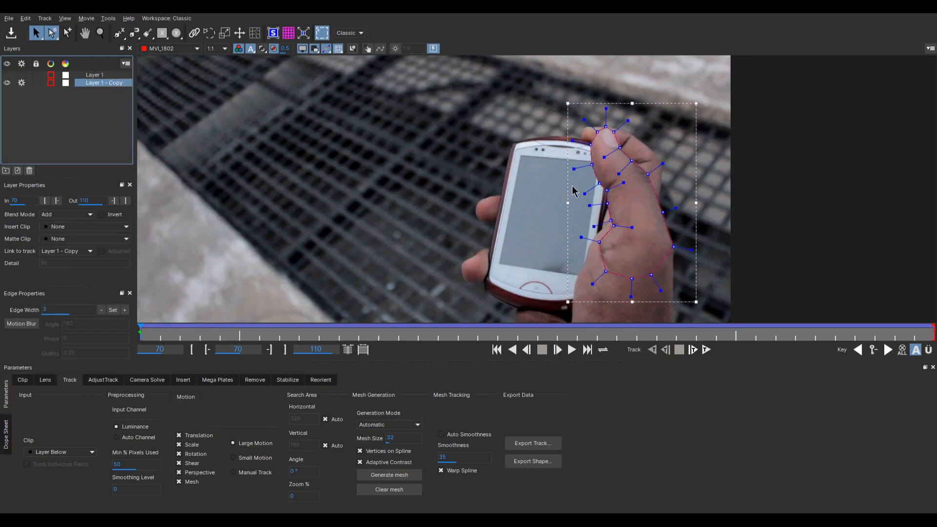
drag(96, 84, 97, 79)
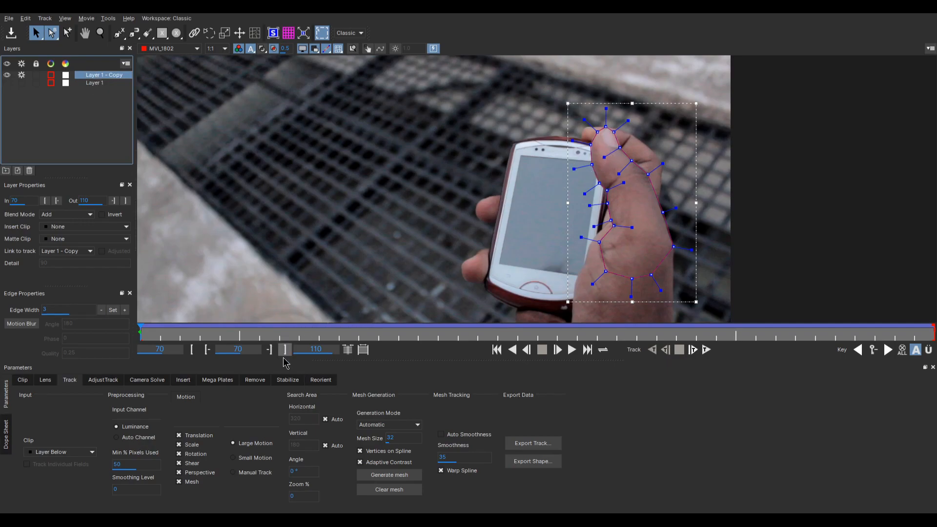
- Turn off Mesh motion for Layer 1 - Copy and track it forward to frame 110
click(179, 482)
click(705, 349)
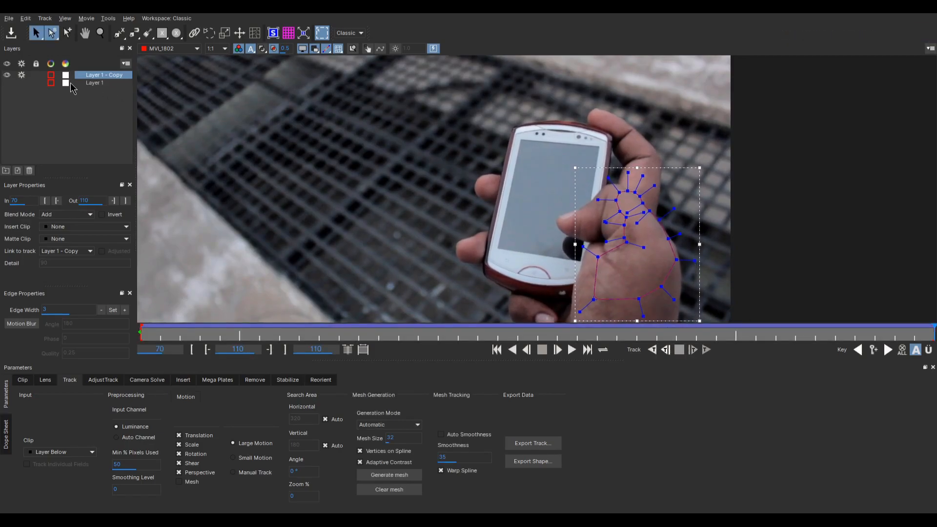
- Set the spline colour of Layer 1 - Copy to green (#00ff00)
click(52, 76)
click(433, 175)
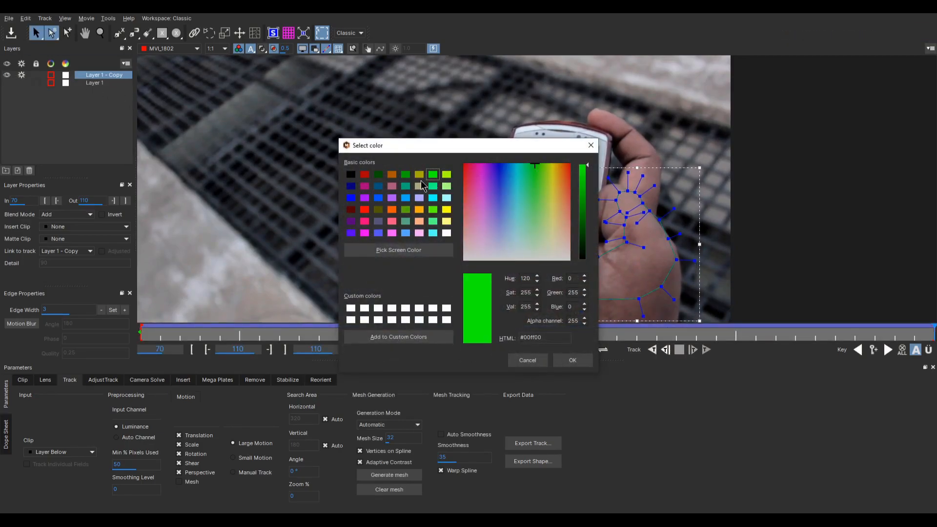
click(572, 360)
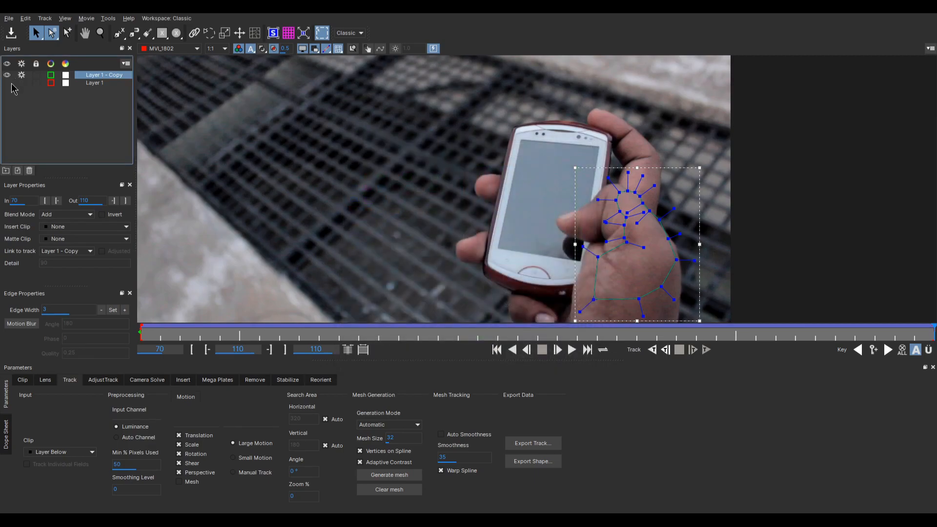
- Show the original Layer 1 again and compare the red and green hand splines from frame 110 back to frame 70
click(502, 243)
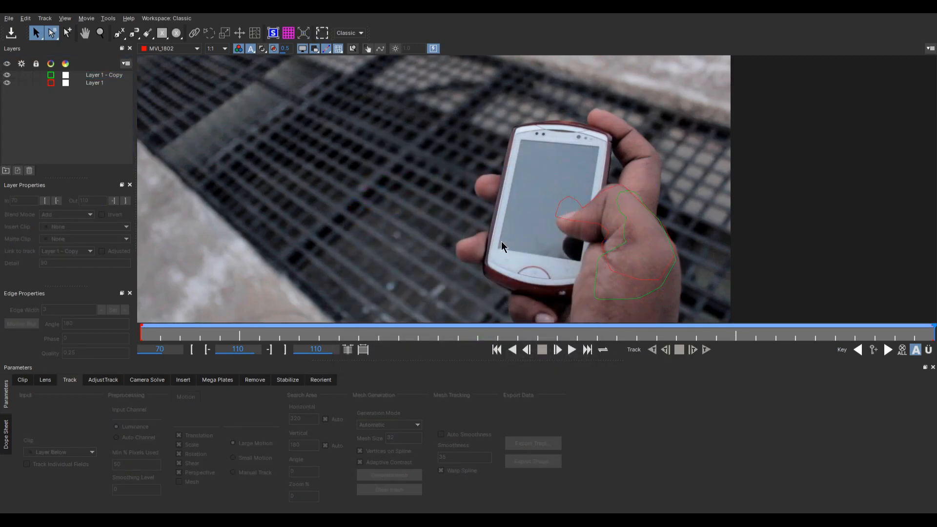
click(616, 333)
drag(617, 334, 131, 368)
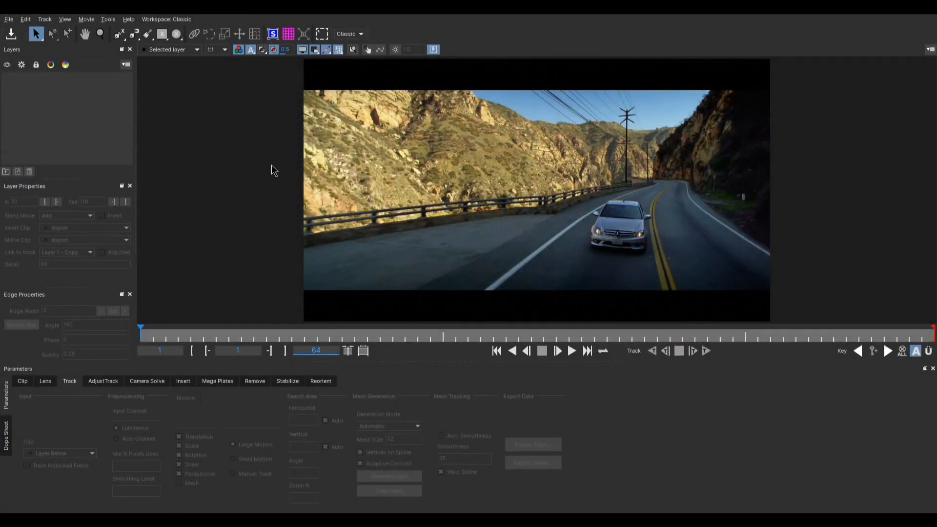
- In the car clip, draw a closed X-Spline around the car's hood, headlights and grille at frame 1
click(119, 33)
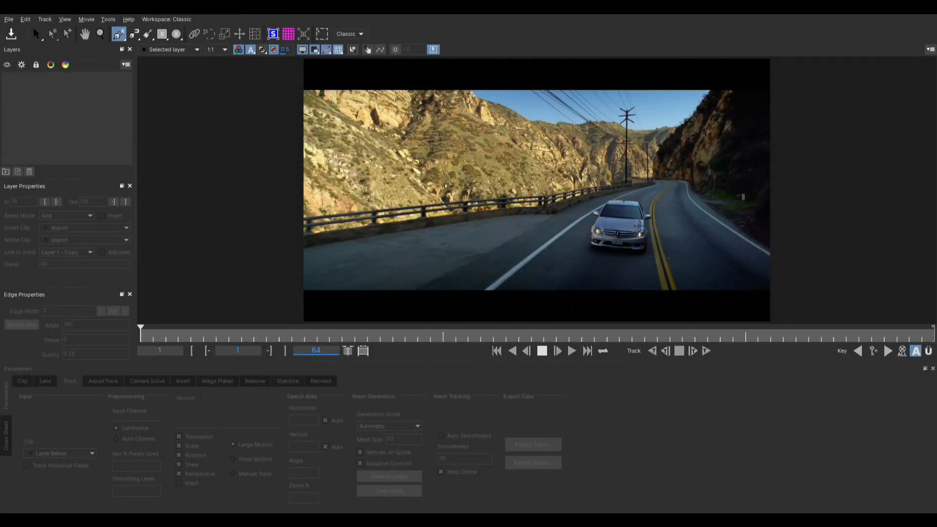
scroll(624, 244, up, 5)
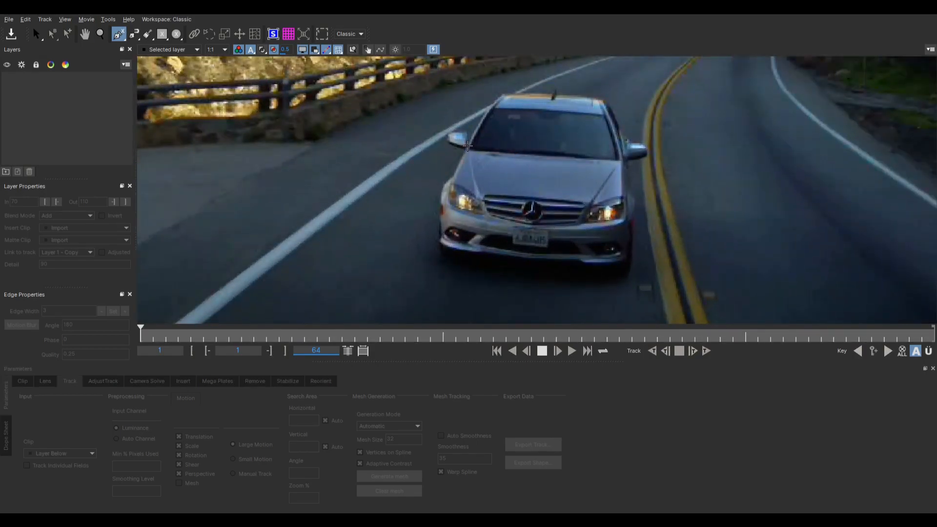
click(468, 146)
click(446, 197)
click(451, 208)
click(479, 216)
click(616, 220)
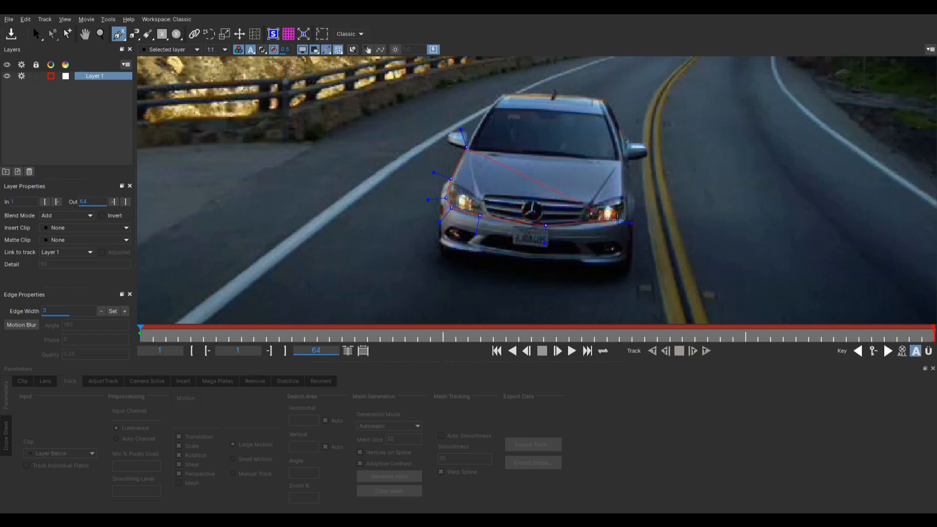
click(627, 201)
click(627, 157)
right_click(513, 154)
scroll(618, 198, down, 4)
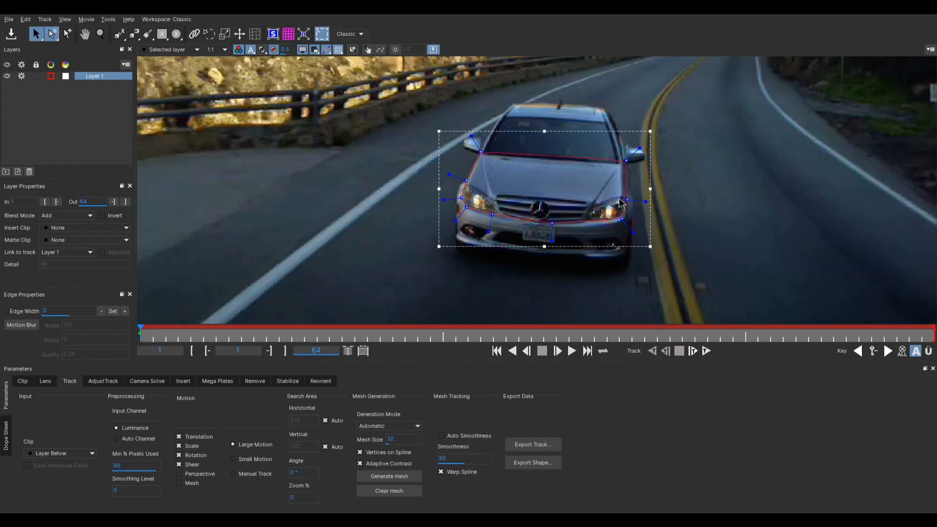
- Fit the corners of the planar surface to the car's hood and hide the surface again
click(273, 34)
drag(514, 169, 525, 170)
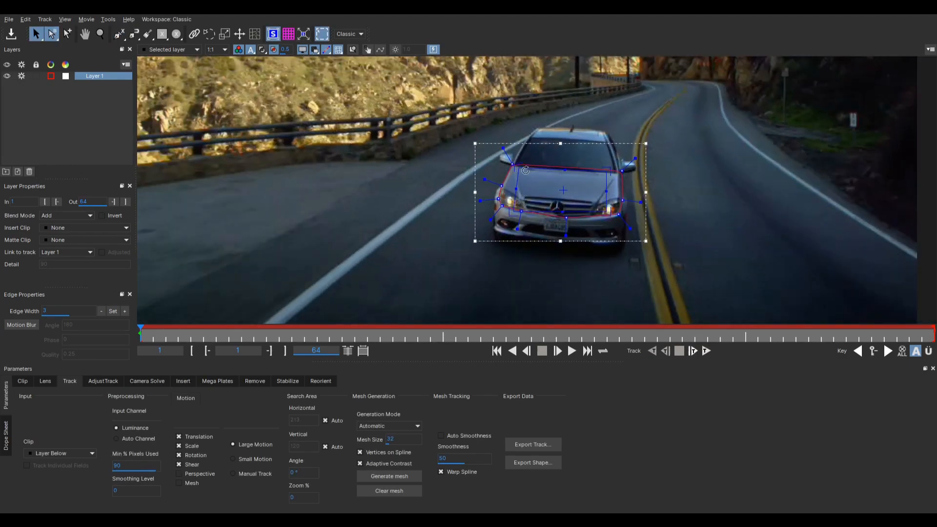
drag(607, 169, 610, 173)
drag(515, 210, 508, 202)
click(272, 35)
- Enable Mesh motion for the car layer and generate a Uniform mesh with Mesh Size 10
click(180, 483)
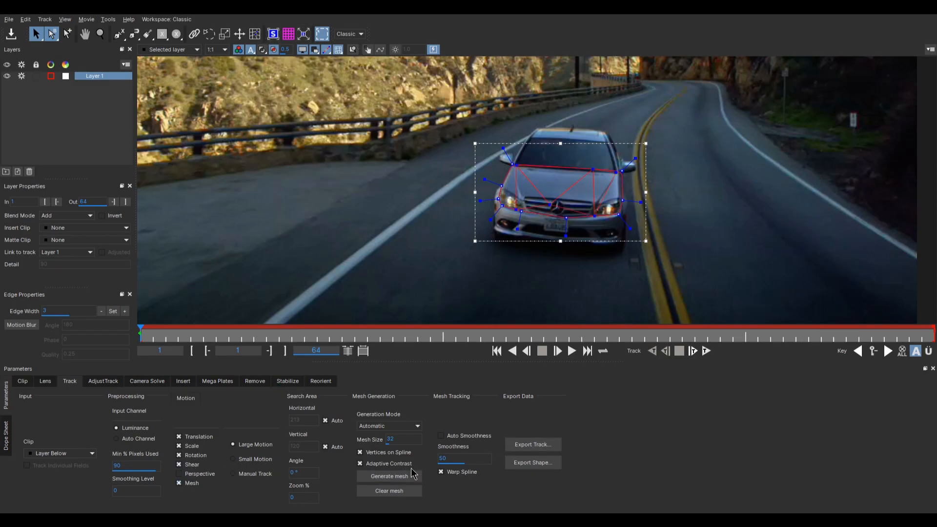
click(391, 429)
click(378, 445)
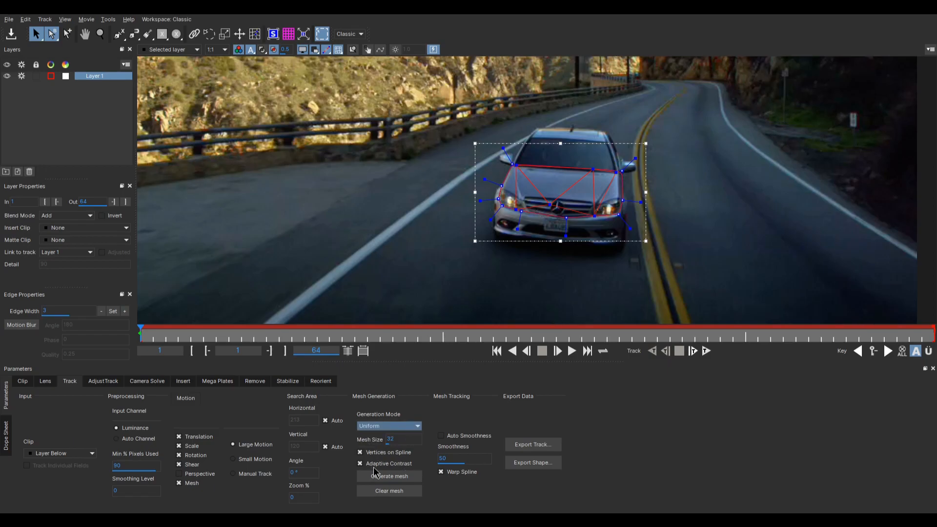
click(395, 476)
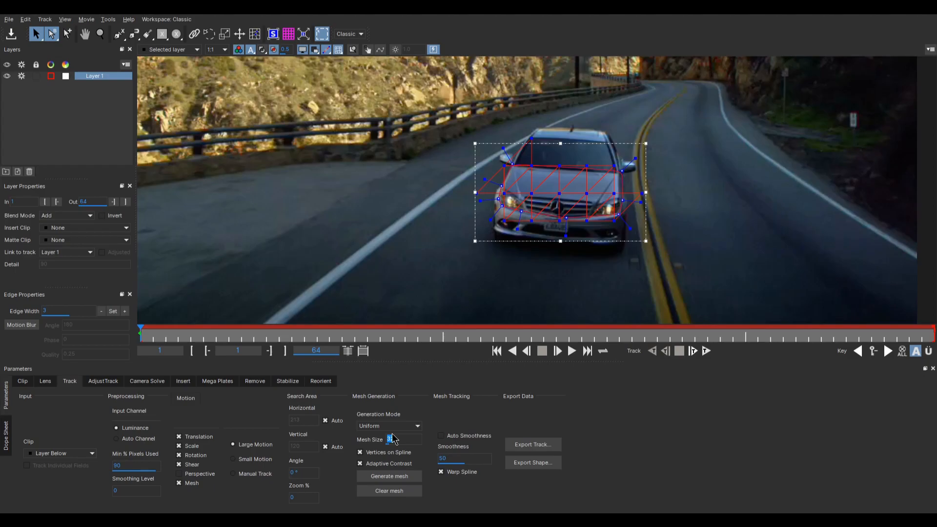
click(387, 477)
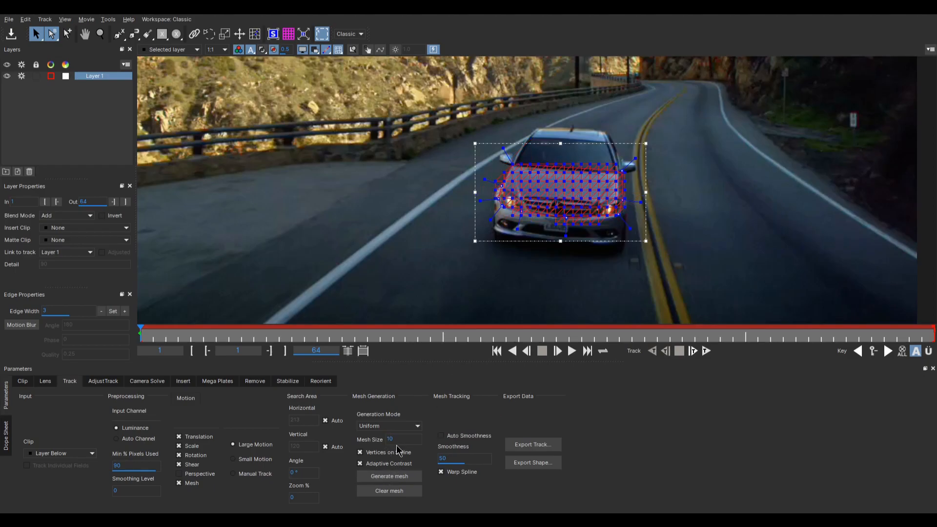
- Try generating the car mesh without Vertices on Spline, and regenerate it with the option restored
click(386, 454)
click(389, 477)
click(385, 452)
click(385, 477)
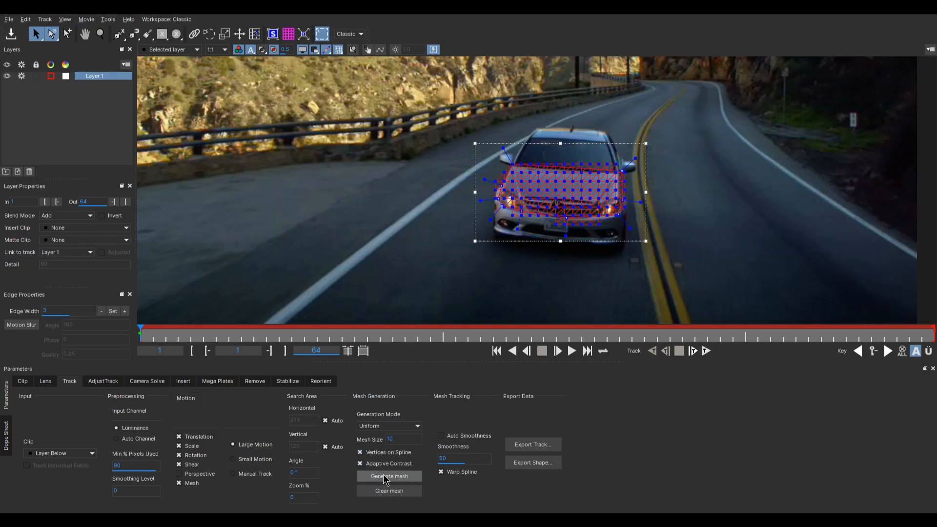
- Enable Auto Smoothness for the car layer and track it forward to frame 64
click(452, 439)
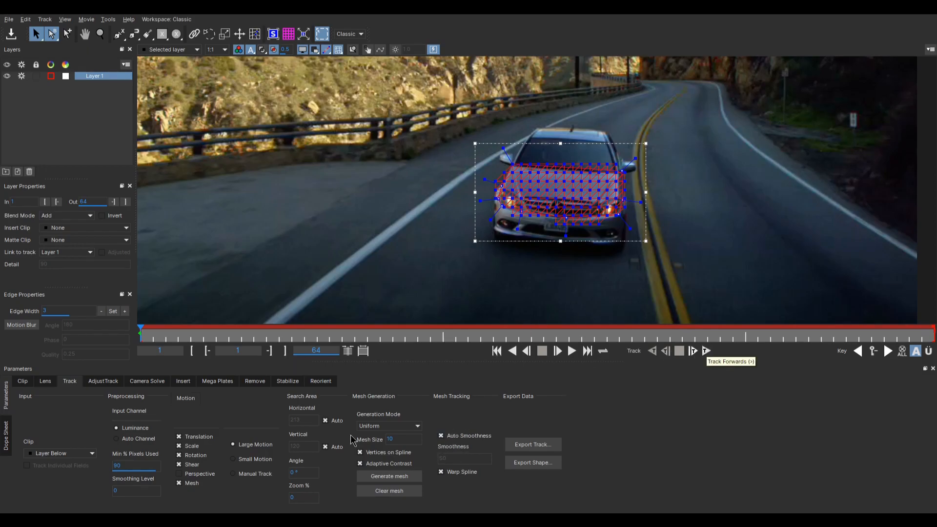
click(185, 474)
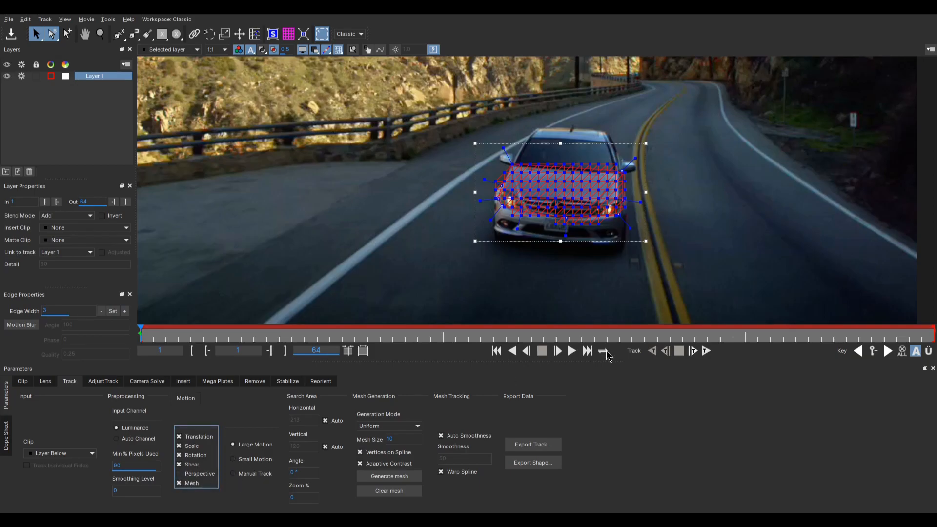
click(705, 350)
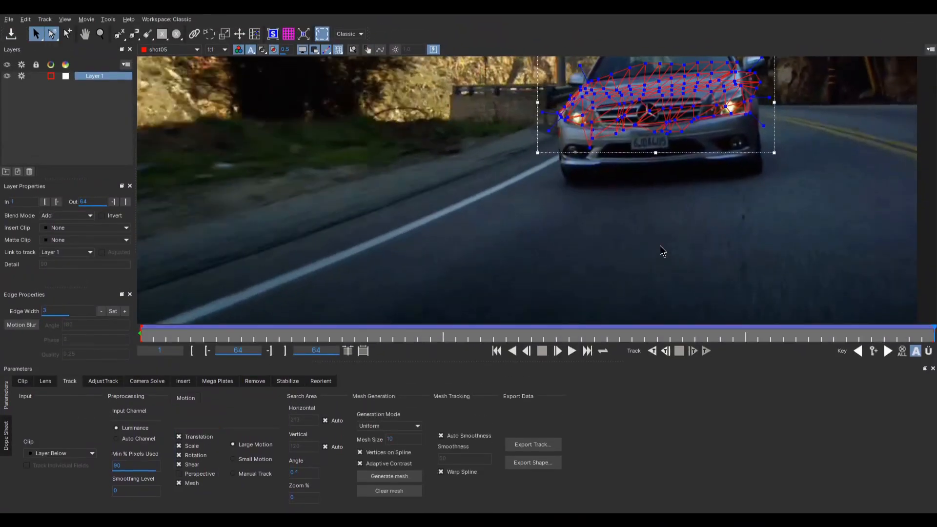
scroll(660, 247, down, 5)
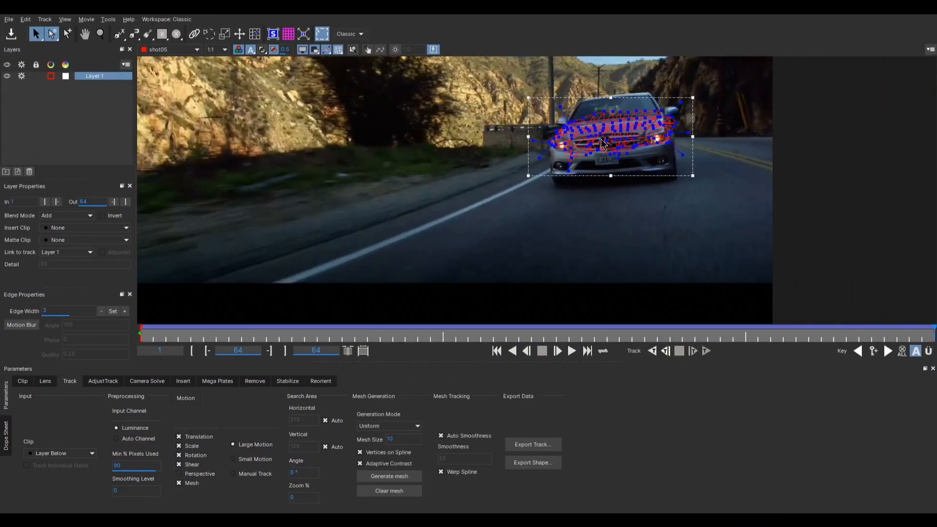
- Duplicate the tracked car layer, leaving the original hidden with its tracking turned off
click(21, 77)
right_click(103, 79)
click(100, 125)
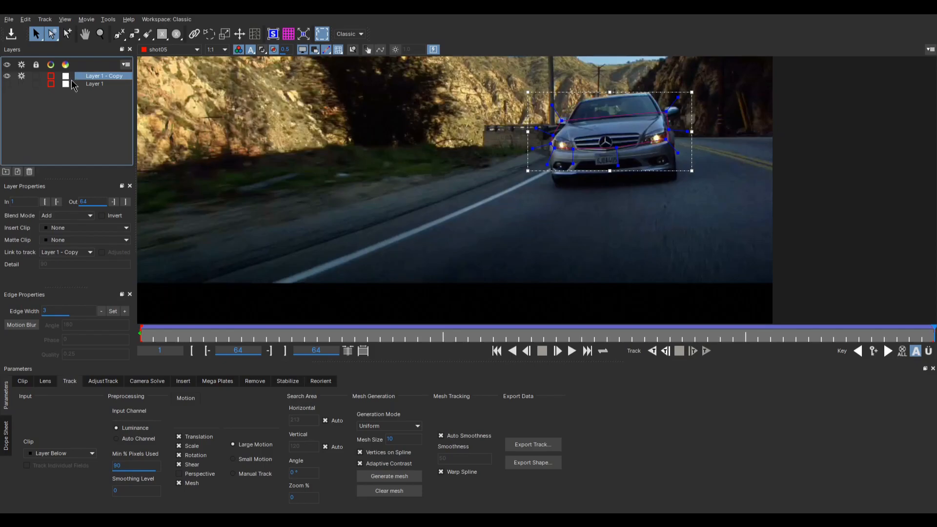
- Return to frame 1 and give the copied car layer's outline a yellow colour
drag(370, 337, 140, 327)
click(51, 76)
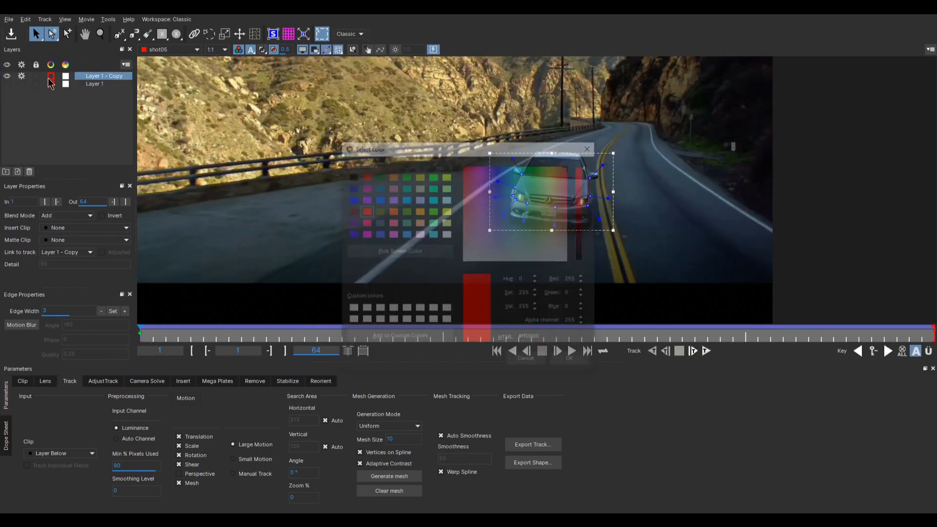
click(446, 175)
click(568, 362)
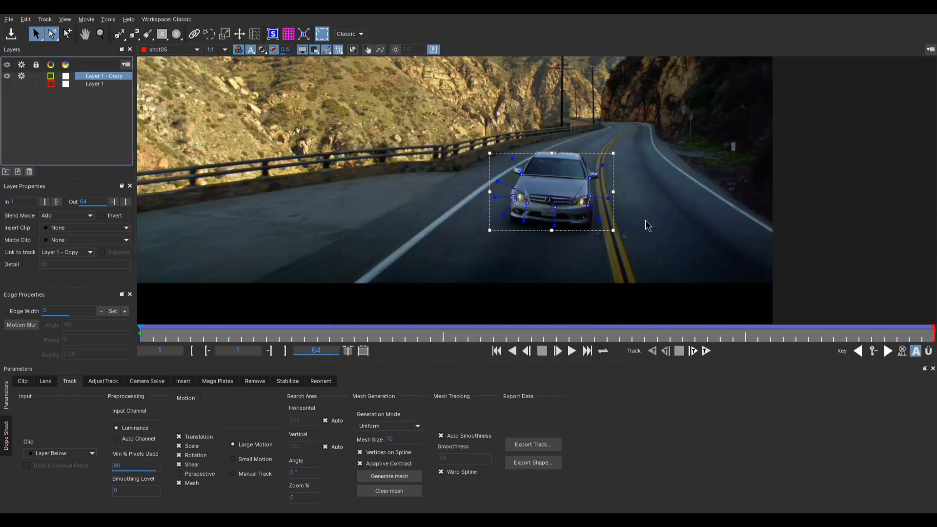
- Track the copied car layer forward to frame 64 without Mesh motion, and show the original layer alongside it
click(188, 483)
click(705, 350)
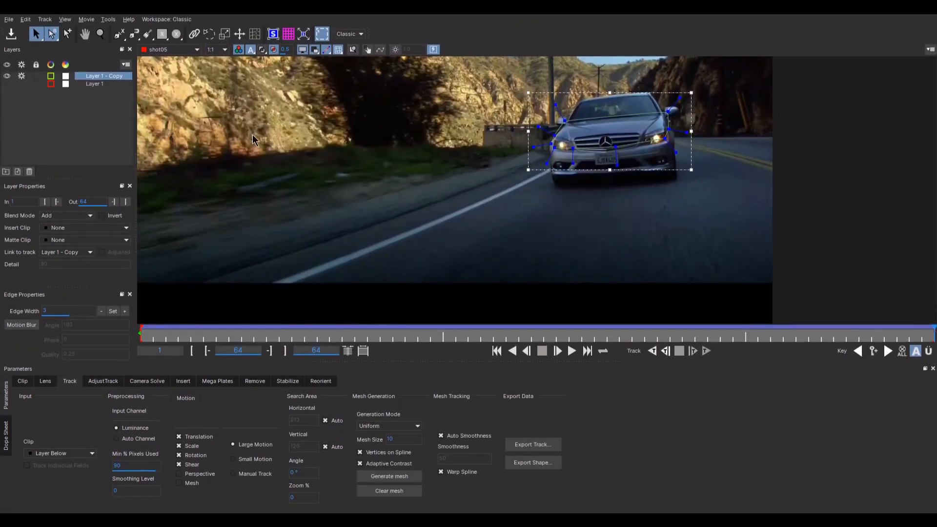
click(7, 84)
click(21, 76)
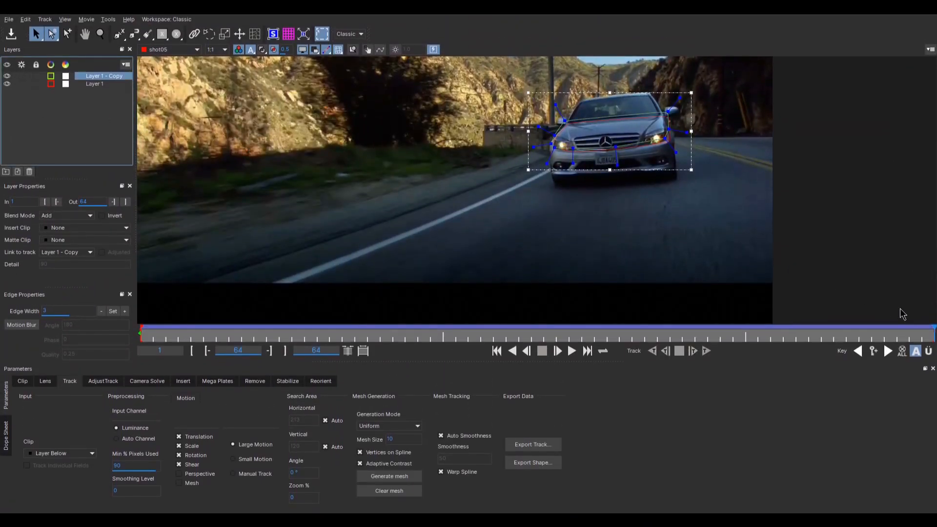
- Compare the mesh and non-mesh outlines close up around the car's hood and headlights in the clip's later frames
scroll(652, 165, up, 5)
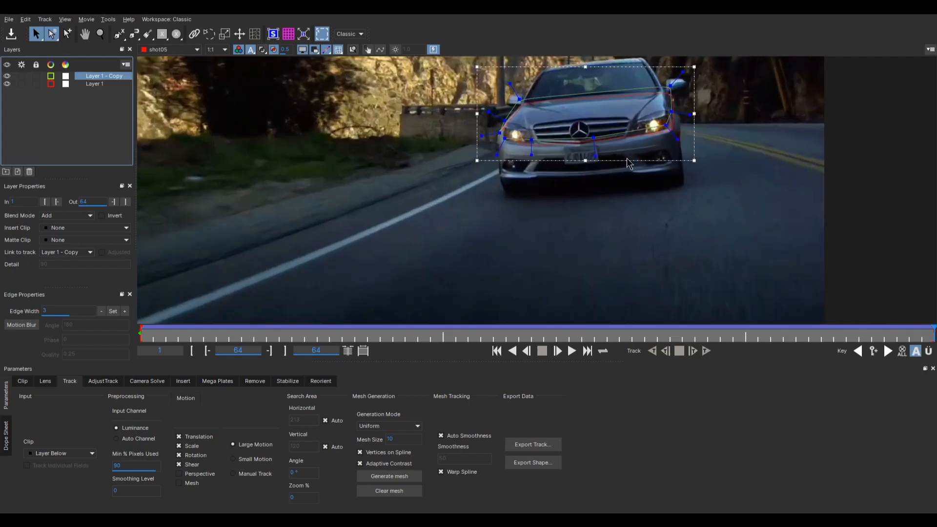
drag(930, 334, 754, 249)
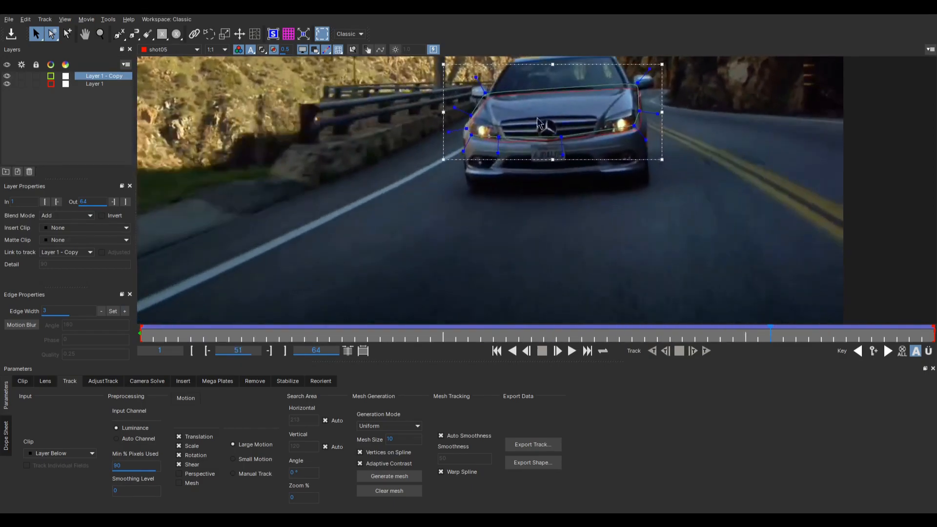
scroll(488, 94, up, 7)
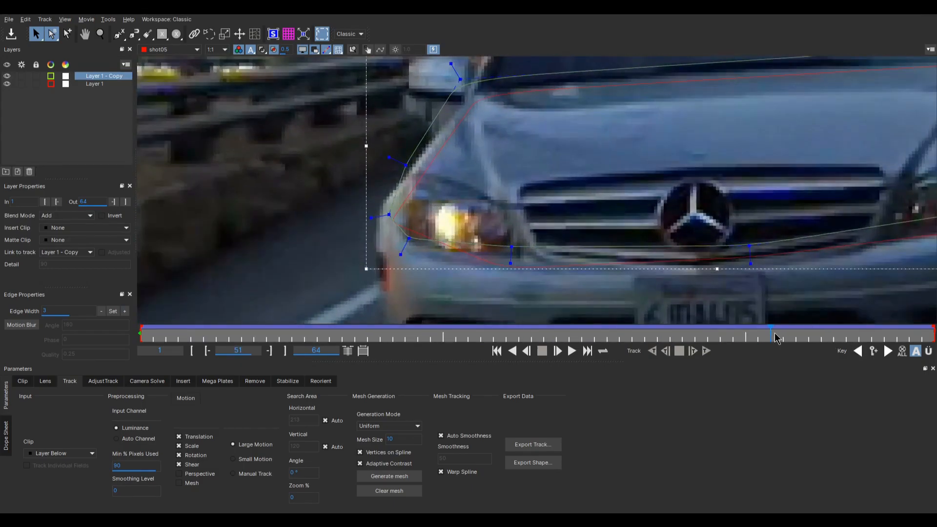
drag(772, 334, 743, 329)
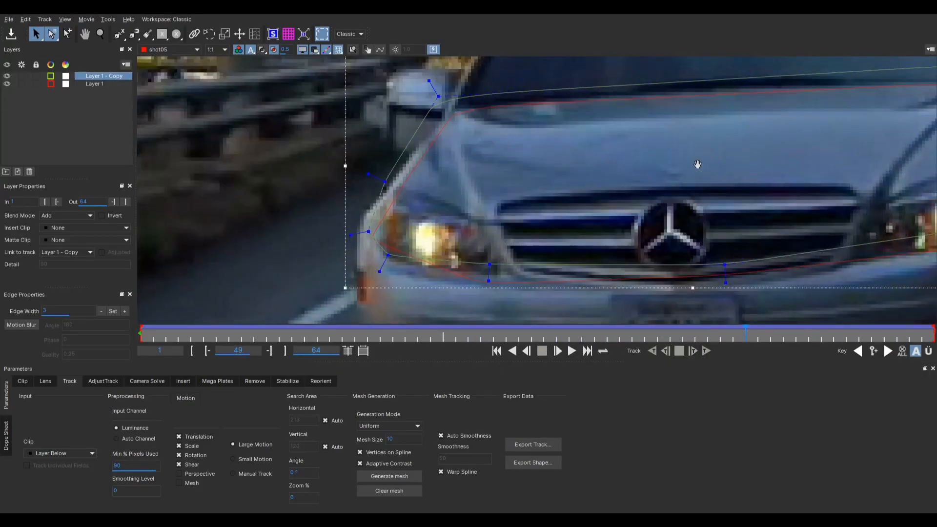
drag(697, 164, 371, 201)
drag(743, 334, 922, 325)
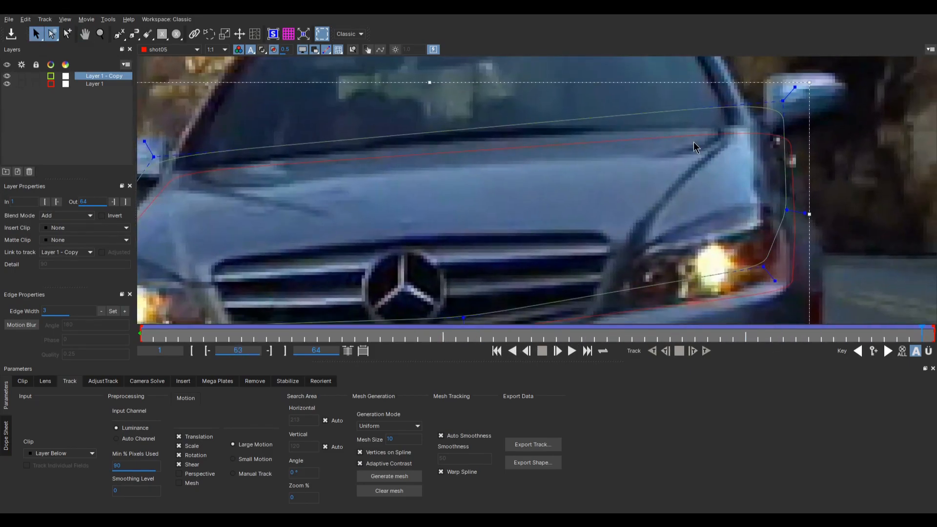
scroll(800, 170, down, 4)
drag(756, 291, 768, 238)
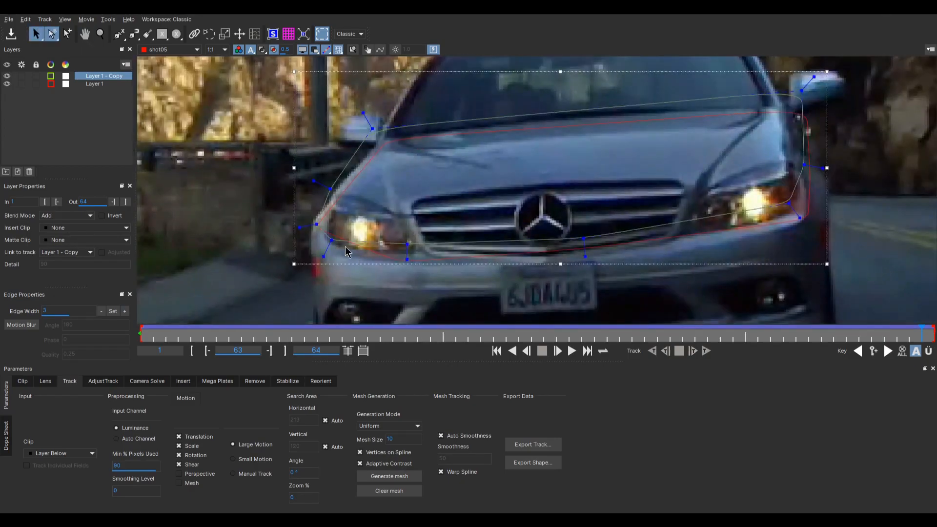
- Compare how both car outlines fit the hood at the first frame and at frame 64
drag(921, 334, 341, 341)
key(x)
drag(338, 257, 514, 76)
drag(345, 334, 54, 344)
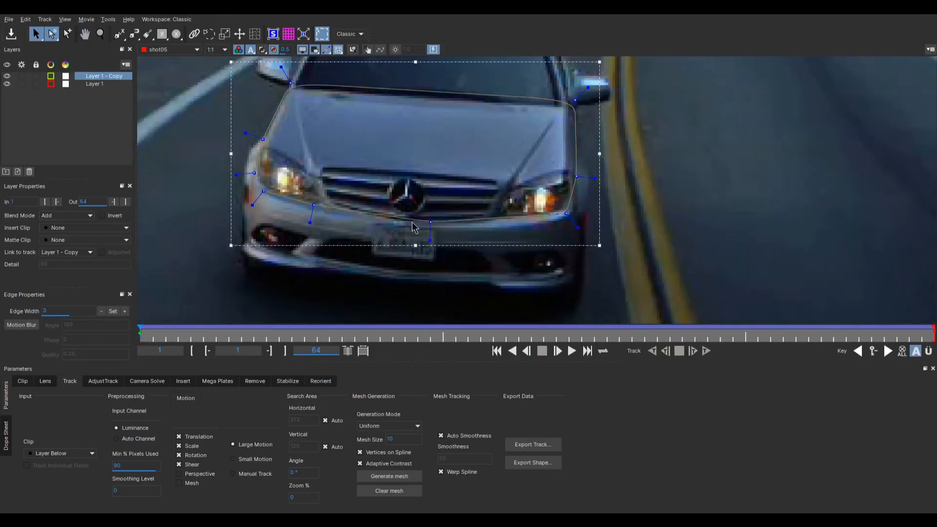
click(928, 337)
key(x)
drag(726, 133, 660, 253)
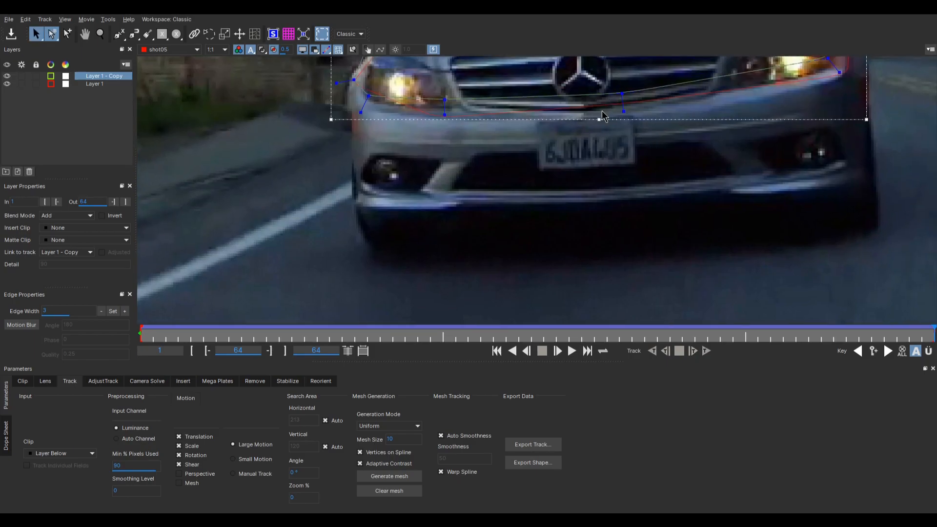
drag(560, 159, 669, 195)
key(asterisk)
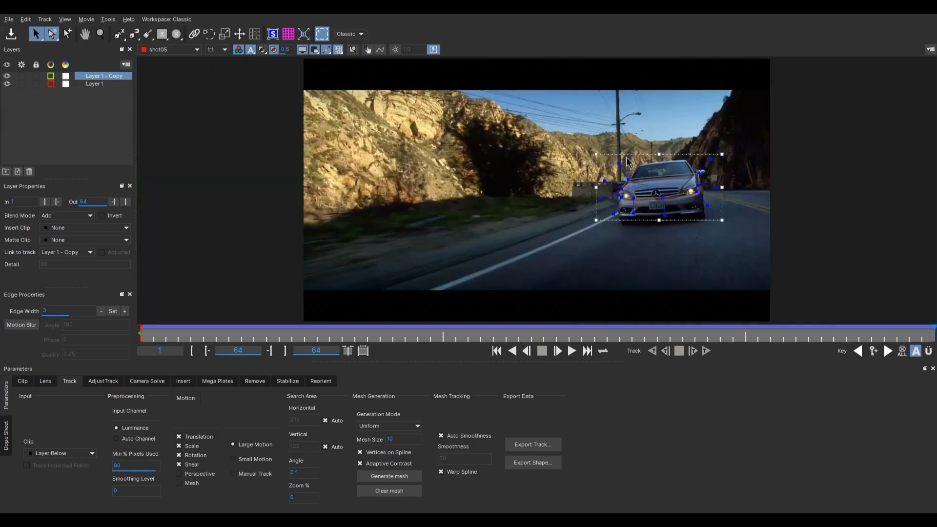
scroll(639, 171, up, 2)
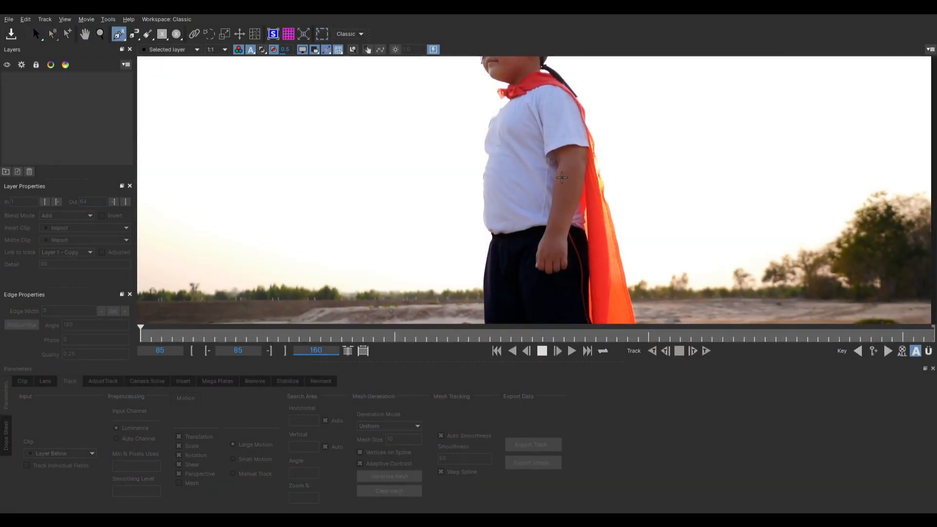
- Draw an X-spline tightly around the boy's bare arm and hand at frame 85 and refine its points at the hand
scroll(494, 232, down, 5)
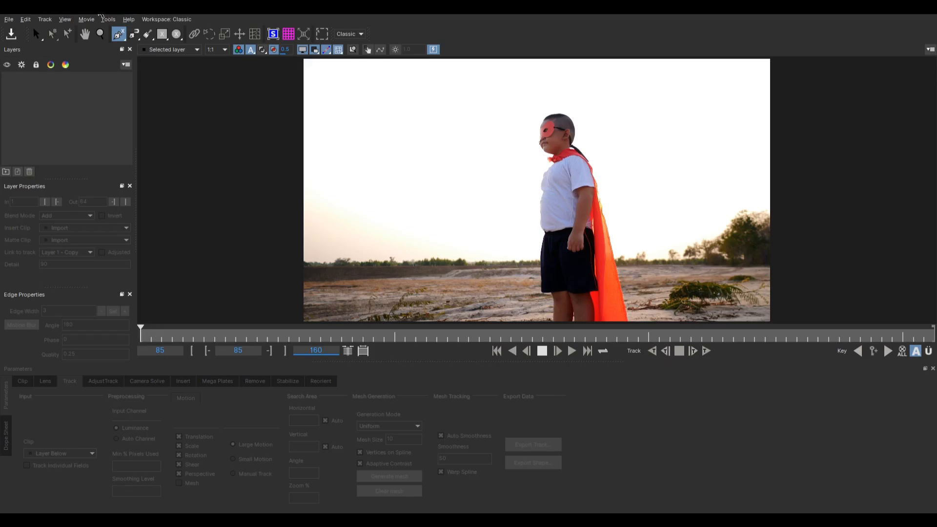
click(39, 35)
drag(140, 333, 131, 314)
scroll(619, 233, up, 8)
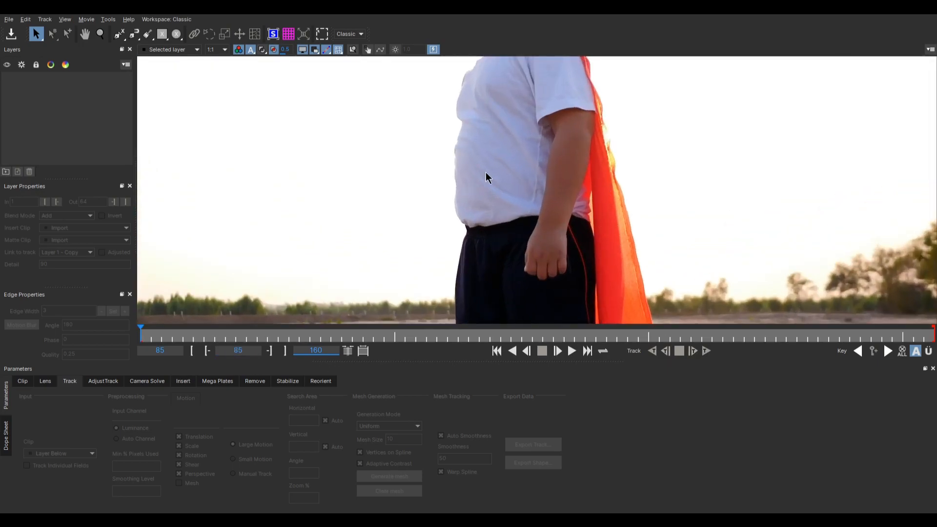
click(119, 33)
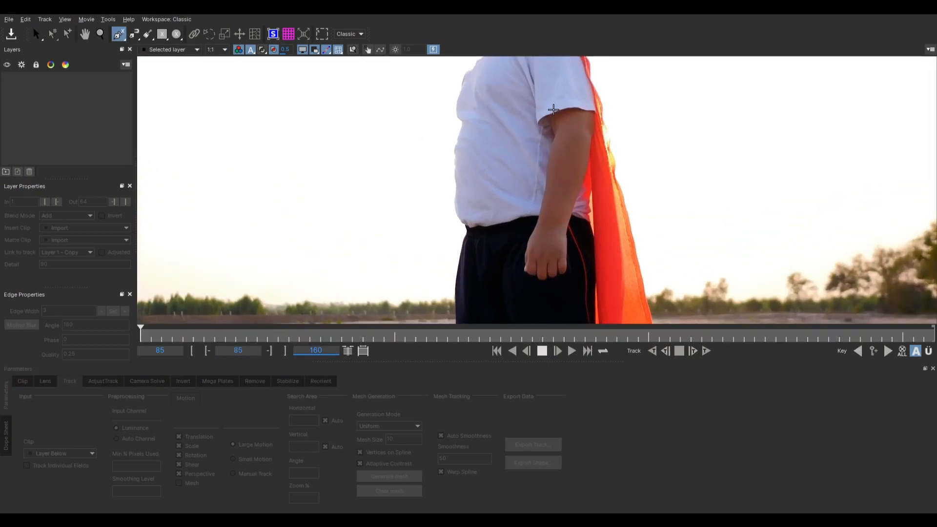
click(557, 119)
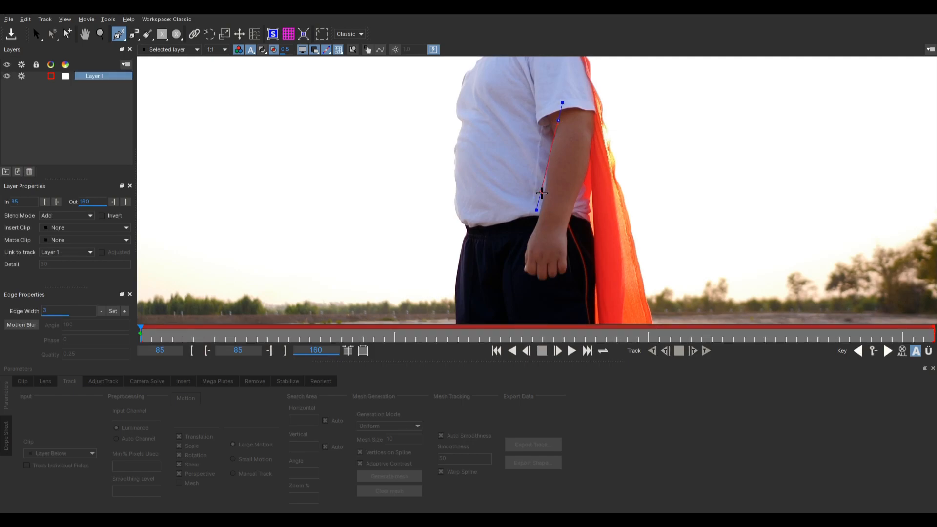
click(549, 149)
click(543, 196)
click(537, 226)
drag(523, 251, 537, 281)
drag(571, 219, 567, 222)
click(580, 183)
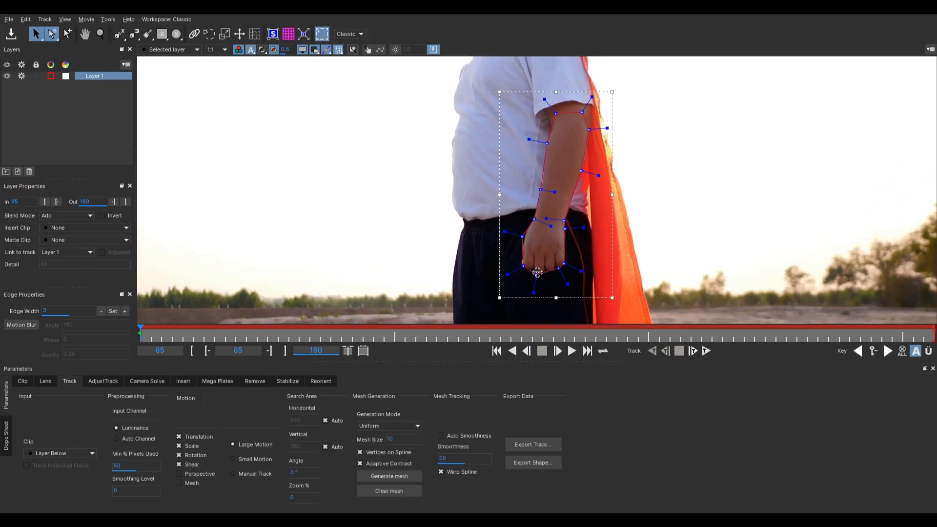
click(537, 272)
drag(524, 235, 522, 234)
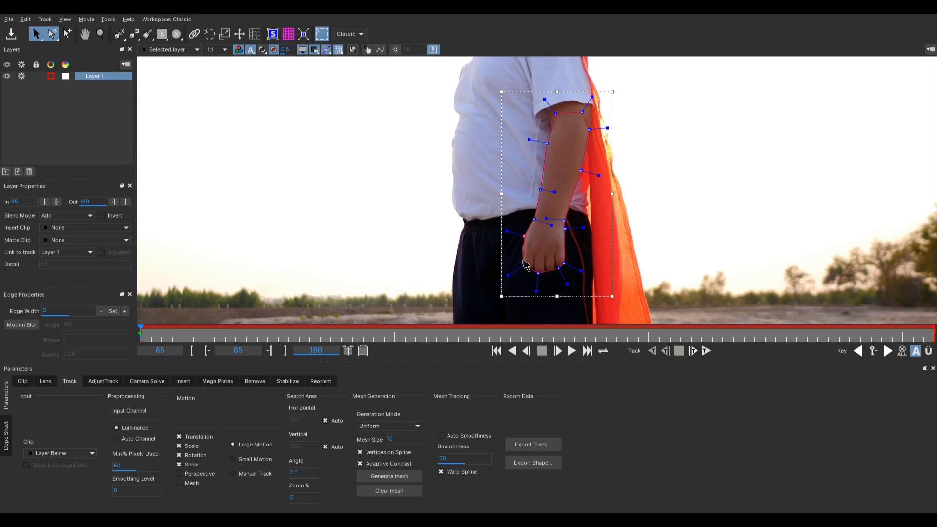
- Enable Mesh motion for the arm layer and generate an Automatic mesh in place of the dense Uniform one
click(188, 482)
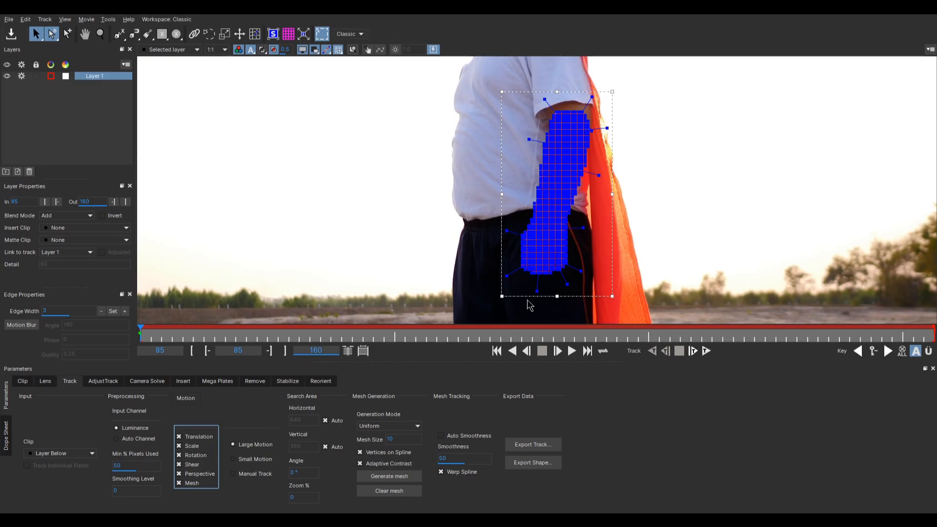
click(395, 438)
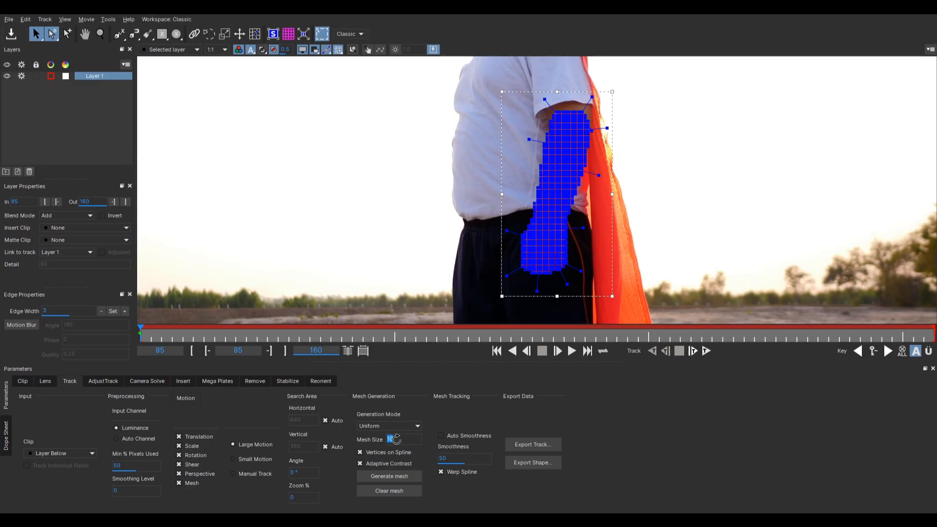
click(393, 476)
click(385, 429)
click(386, 436)
click(398, 477)
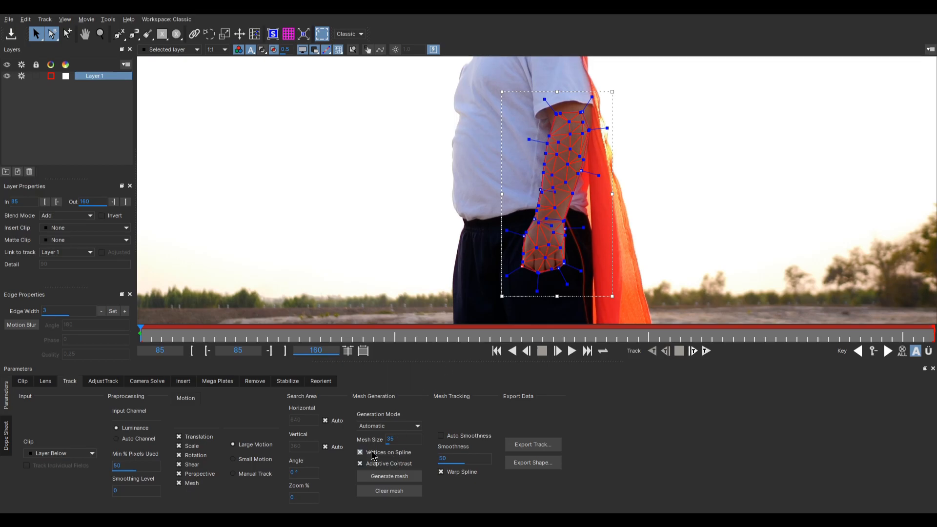
- Enable Auto Smoothness for the arm layer and try tracking it forward from frame 85
click(446, 434)
click(706, 350)
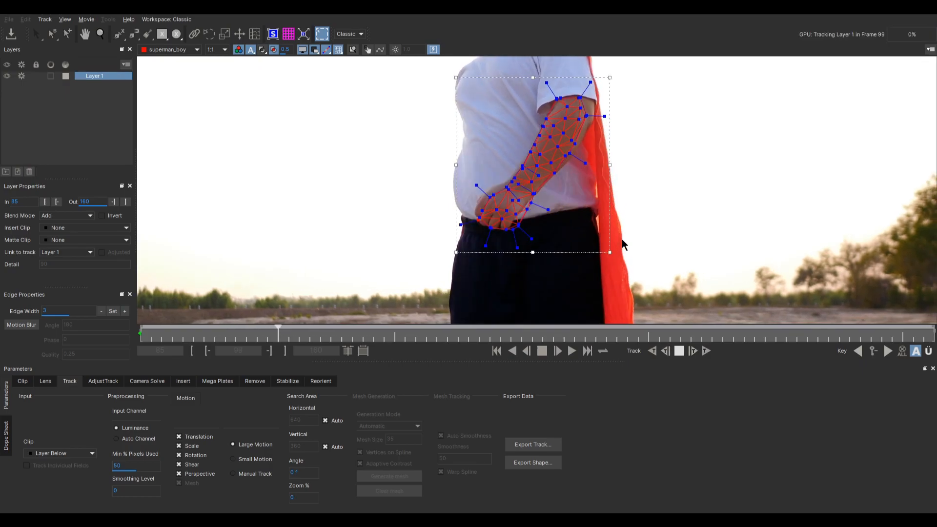
click(467, 276)
click(468, 279)
- Return to frame 85, regenerate the arm mesh with Mesh Size 20 and try tracking it forward again
drag(277, 334, 140, 337)
double_click(403, 438)
text(20)
click(389, 477)
click(706, 351)
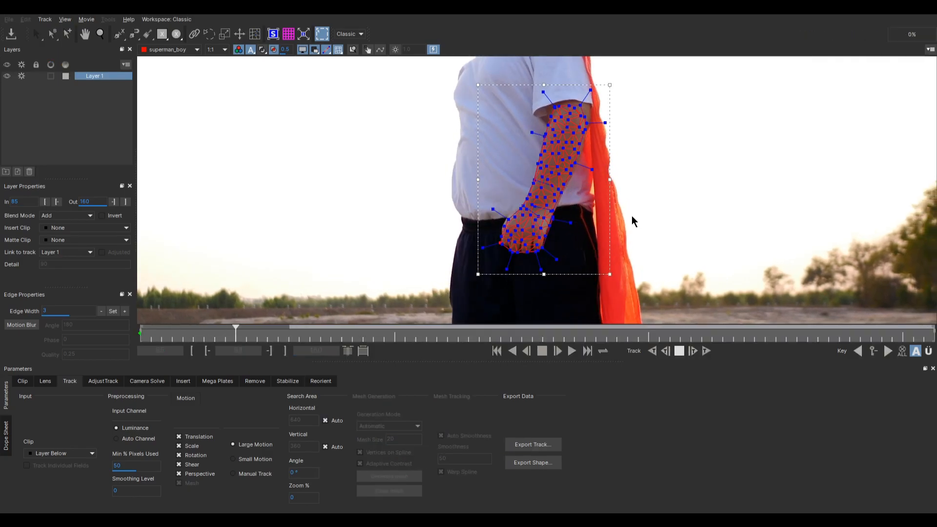
- Try tracking the arm with a Uniform mesh of size 20, including without Perspective and Vertices on Spline
key(Return)
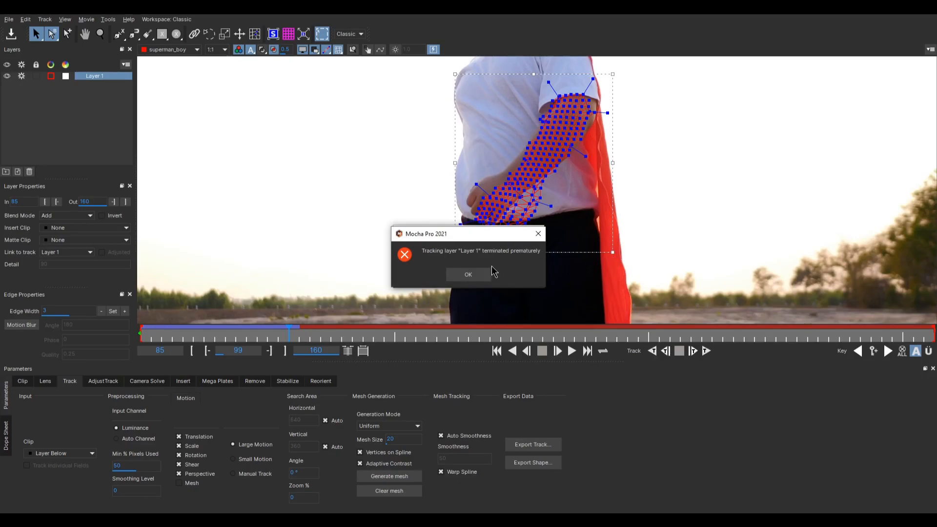
click(487, 273)
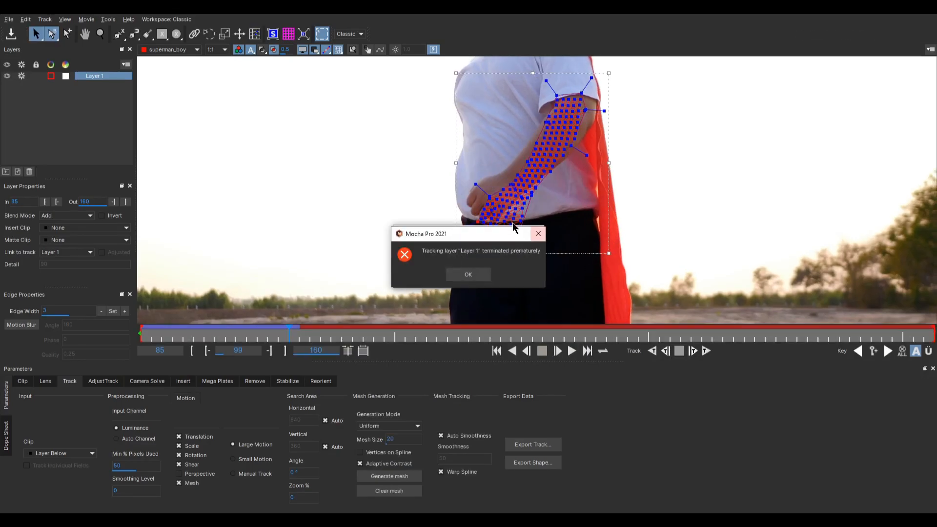
click(475, 277)
click(706, 351)
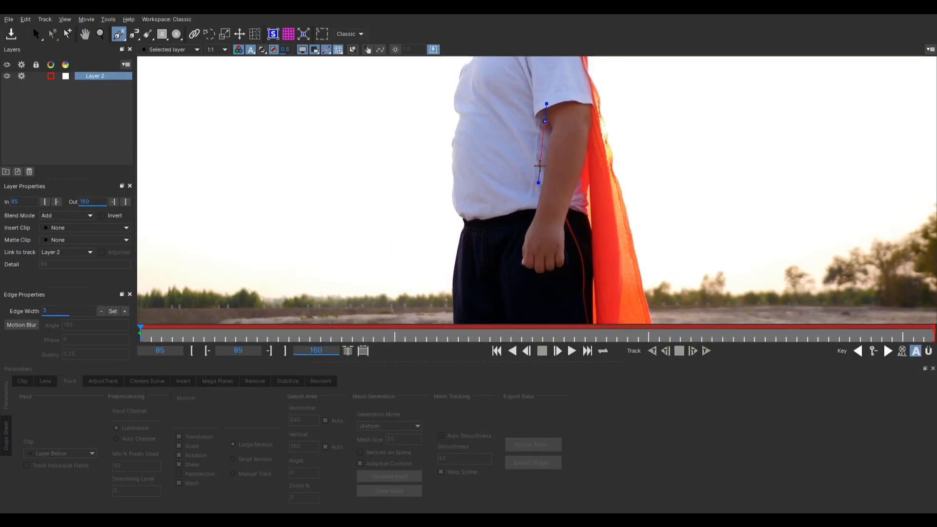
- Draw a looser X-spline around the boy's arm and hand at frame 85 as a new layer
click(540, 165)
click(534, 202)
click(518, 247)
click(520, 265)
click(525, 276)
click(548, 279)
click(570, 224)
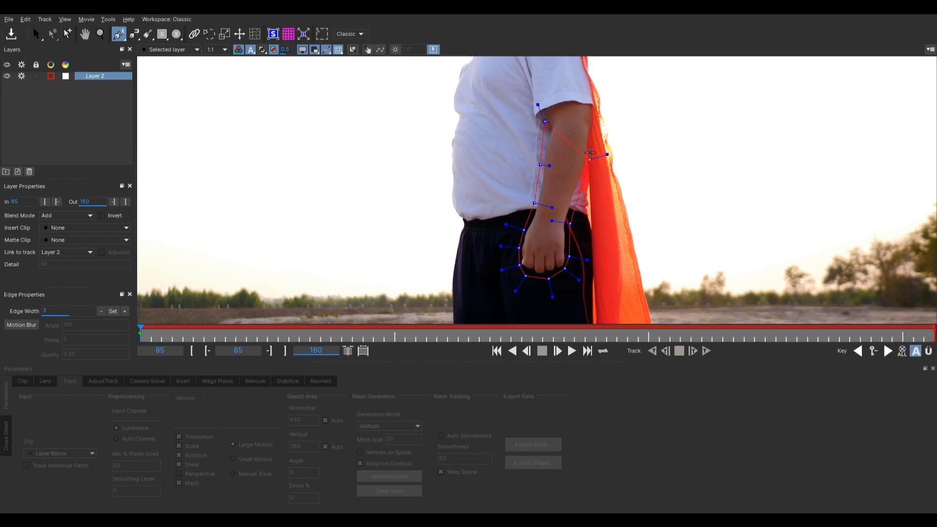
click(591, 161)
click(592, 123)
right_click(569, 115)
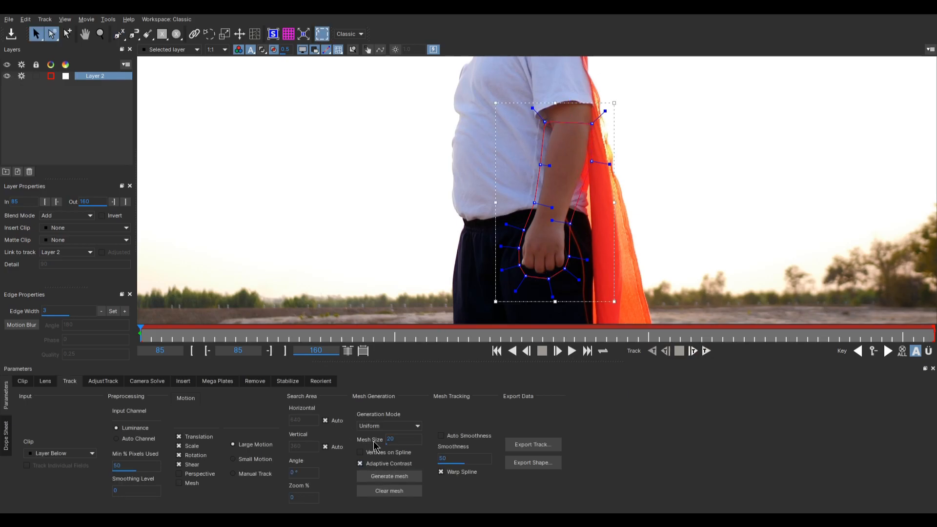
- Generate a Uniform mesh of size 20 for the new arm layer, and regenerate it in Automatic mode
click(379, 477)
click(391, 426)
click(382, 437)
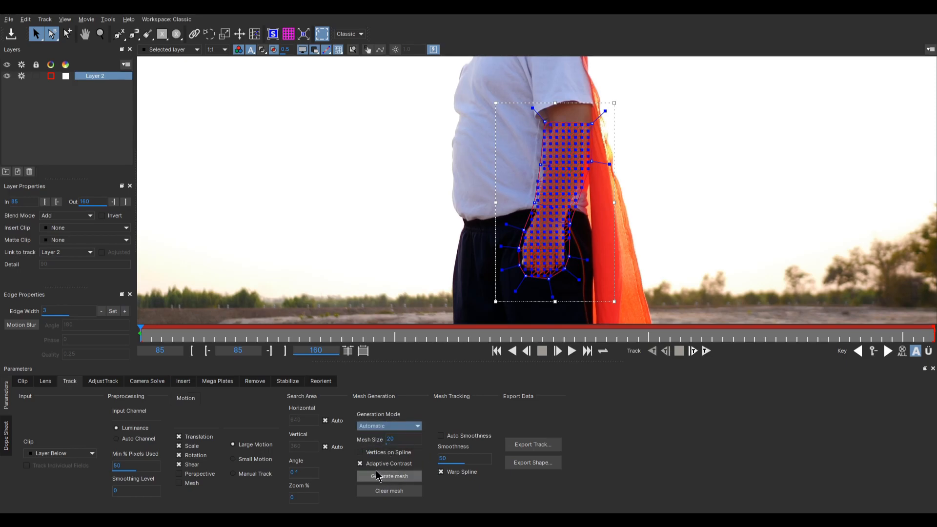
click(386, 476)
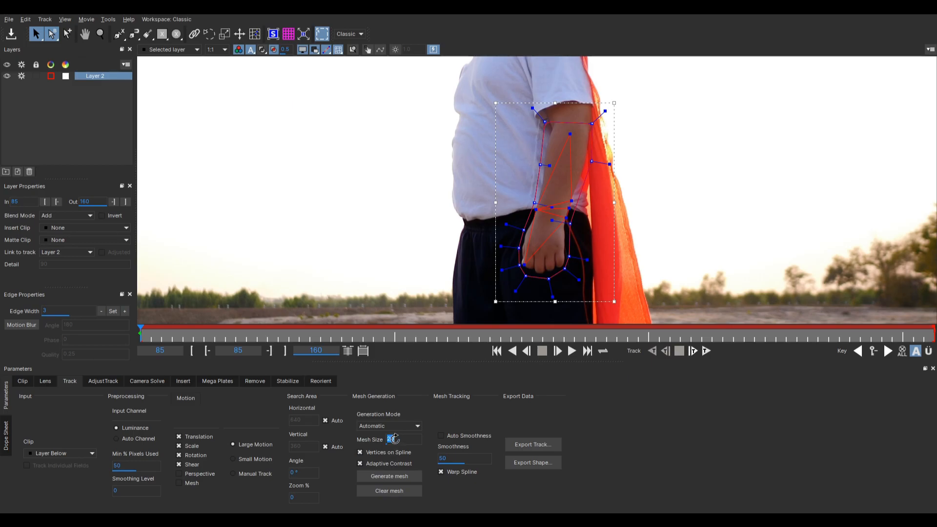
- Regenerate the arm layer's mesh in Automatic mode with Mesh Size 8 and Adaptive Contrast on
text(5)
click(388, 476)
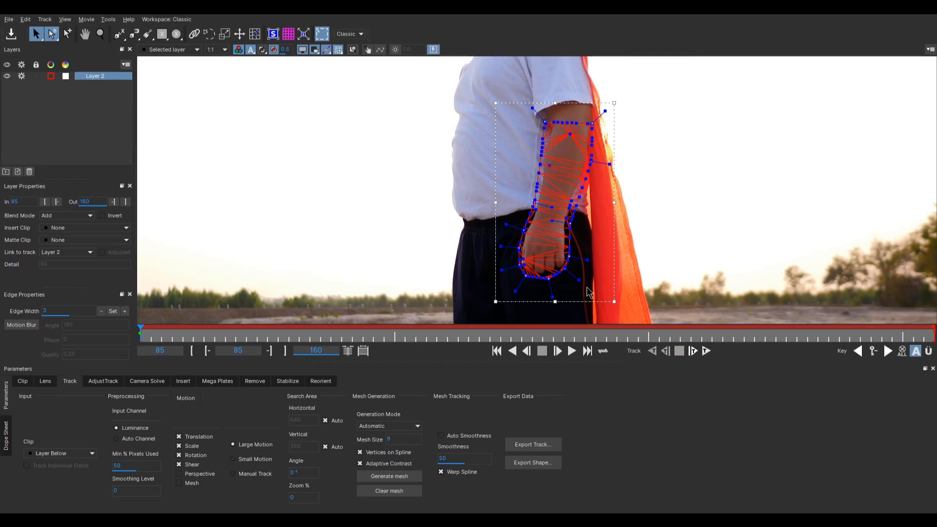
click(387, 464)
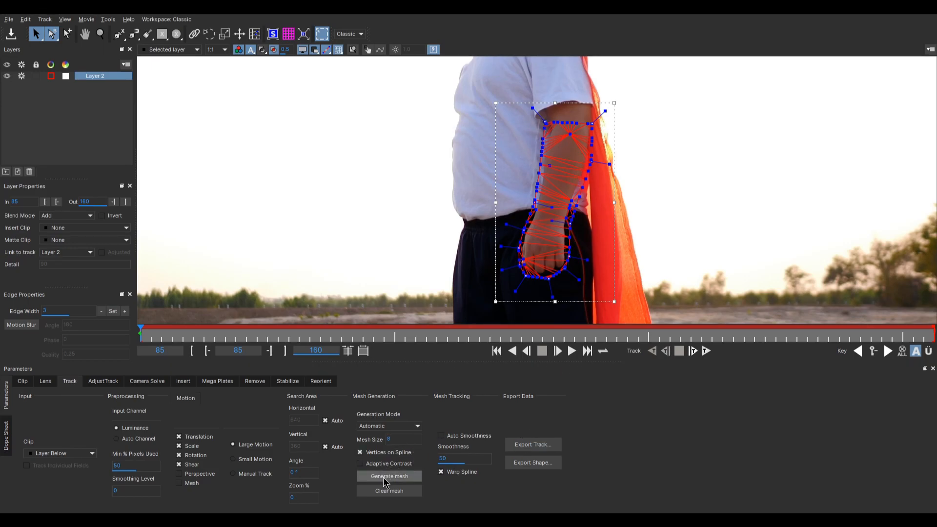
click(378, 464)
click(388, 476)
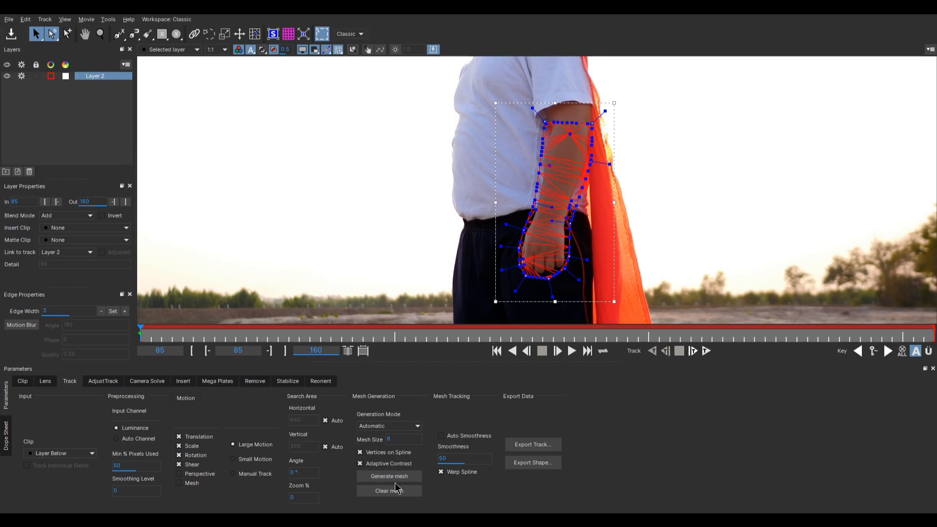
- Try tracking the arm forward from frame 85, first without Mesh motion and again with Mesh enabled
click(692, 350)
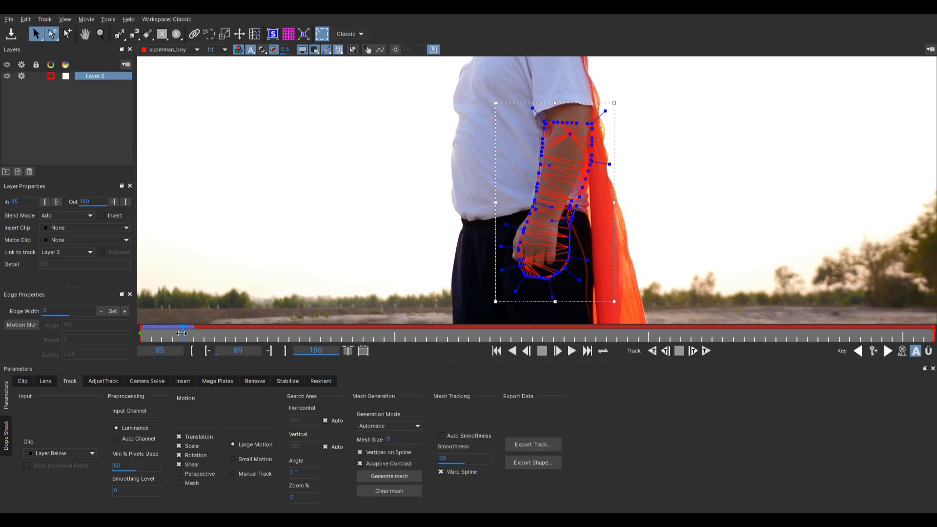
drag(181, 334, 89, 331)
click(192, 483)
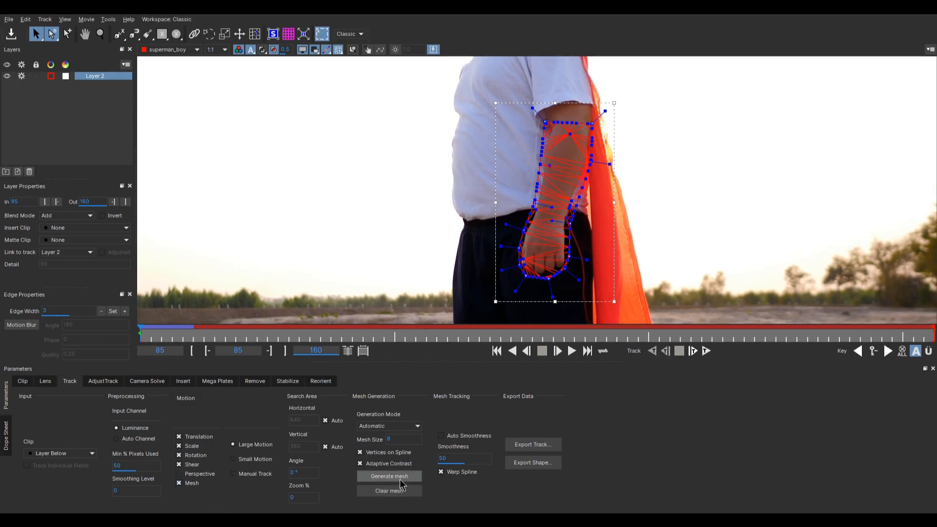
click(706, 351)
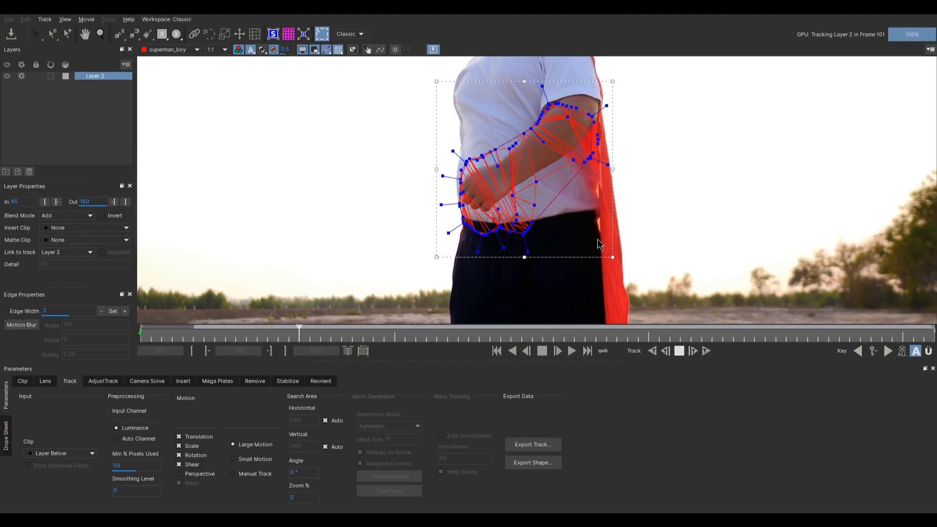
click(679, 351)
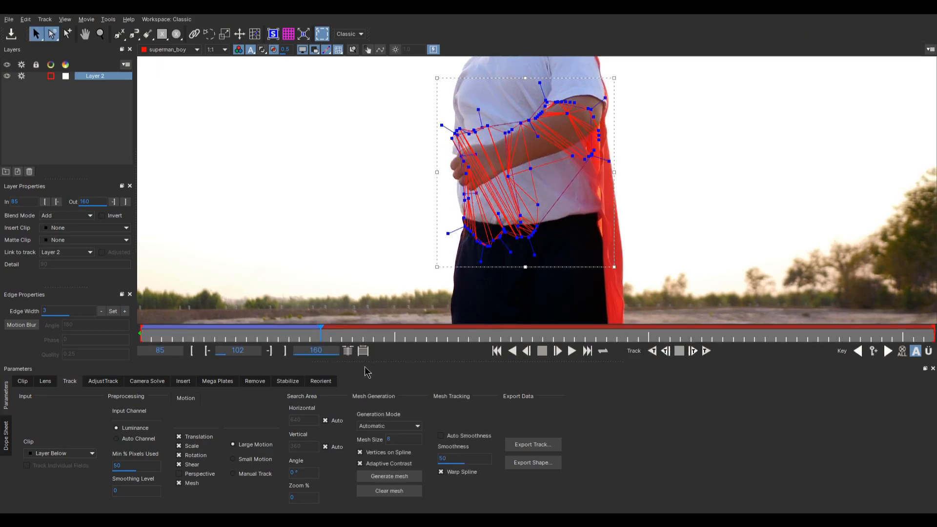
- Return to frame 85 and delete the arm layer
drag(323, 341, 151, 342)
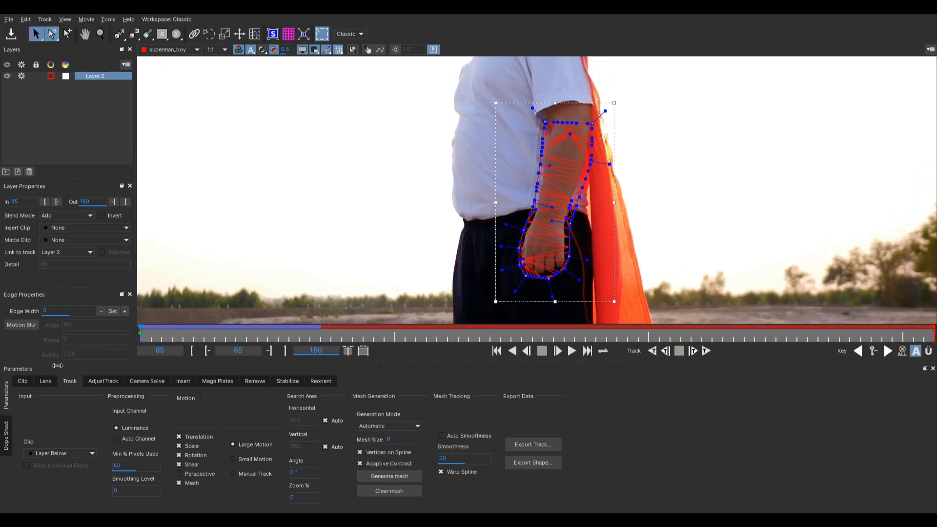
drag(260, 366, 105, 363)
key(Delete)
- Draw a new X-spline loosely around the boy's arm and hand at frame 85
click(118, 34)
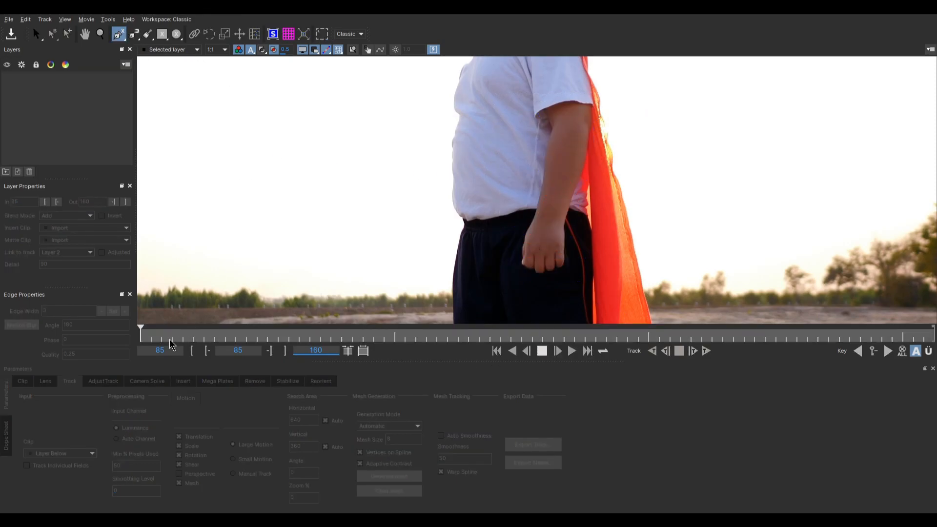
click(551, 95)
click(552, 136)
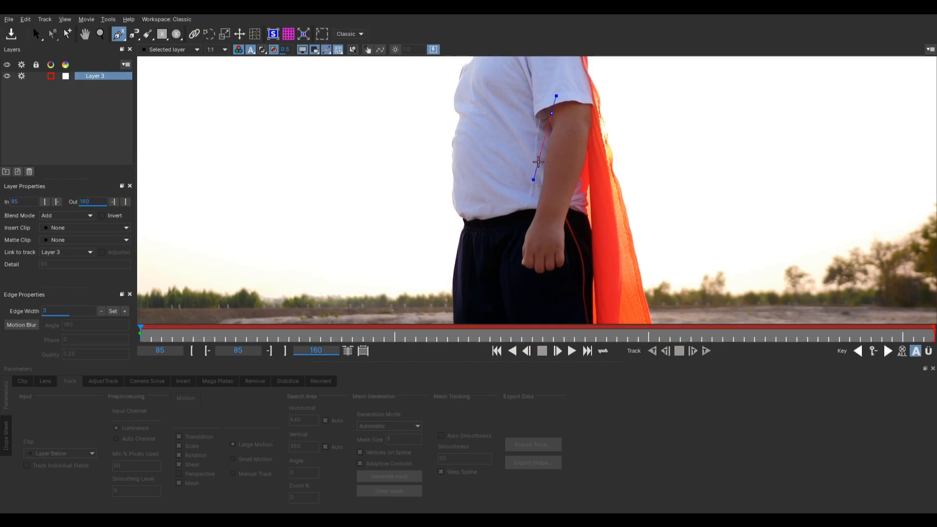
click(522, 231)
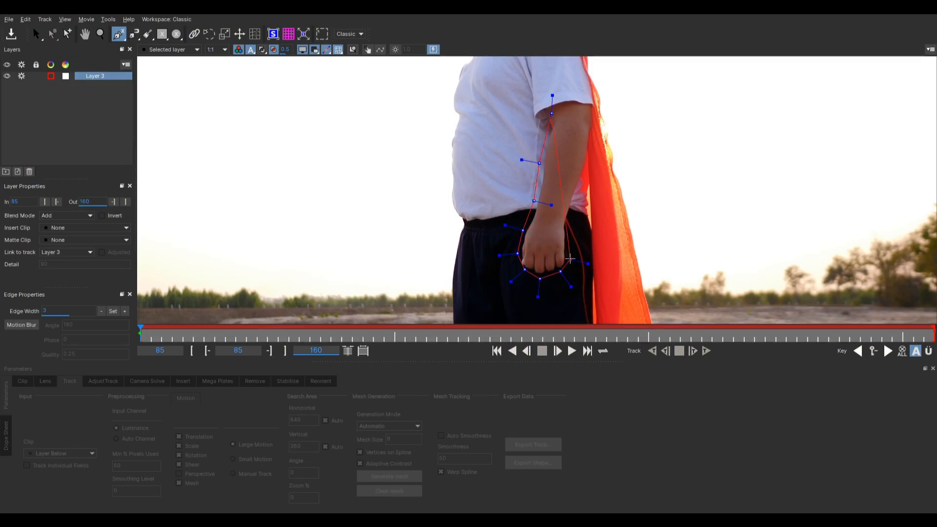
click(588, 133)
right_click(582, 112)
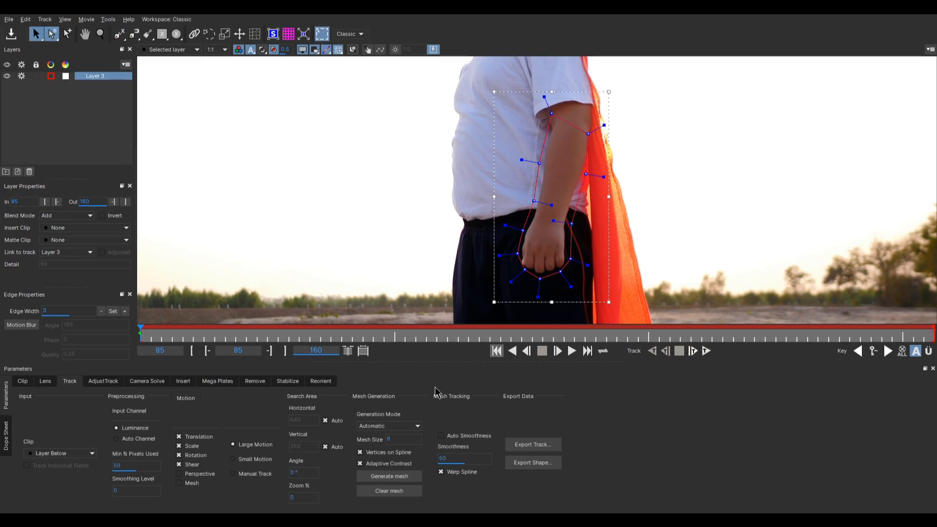
- Try tracking the new arm layer forward without a mesh, and delete the layer back at frame 85
click(706, 351)
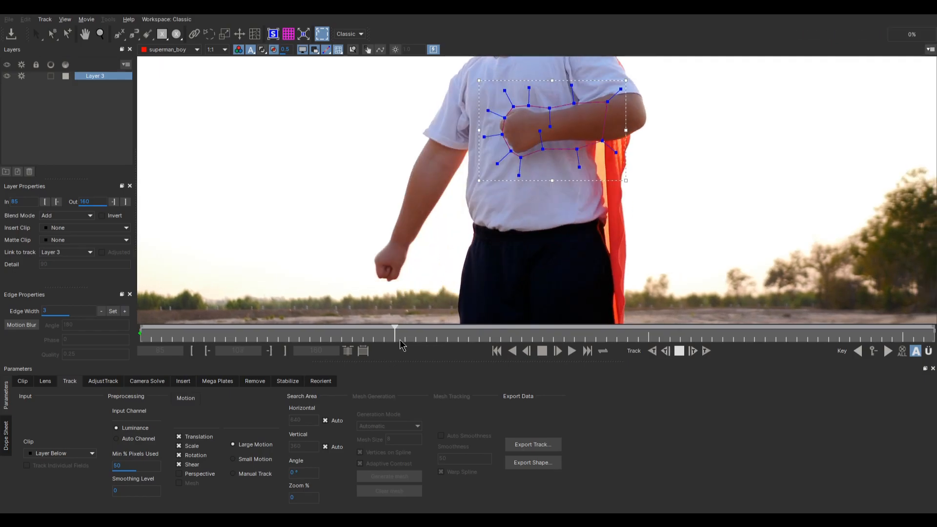
key(space)
drag(404, 335, 134, 357)
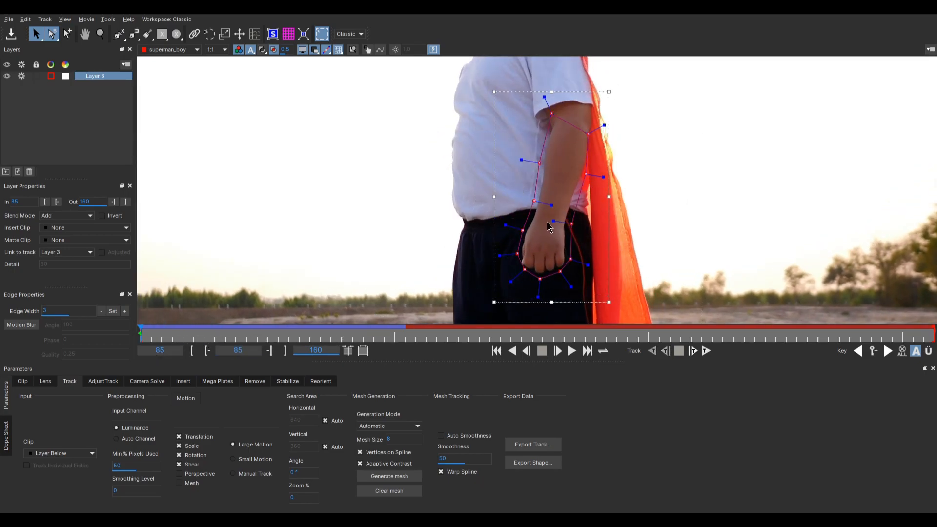
key(Delete)
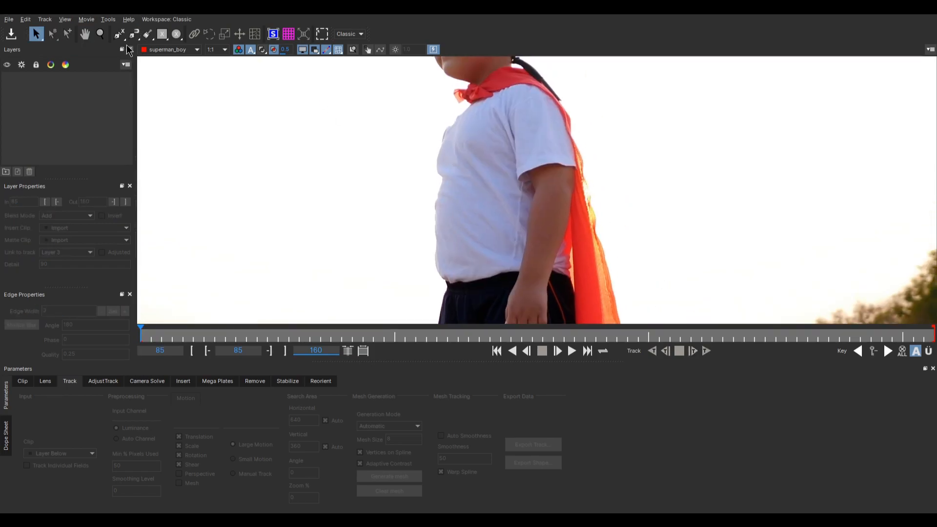
- Draw an X-spline around the front of the boy's shirt from collar to waist and refine its points
key(ctrl+l)
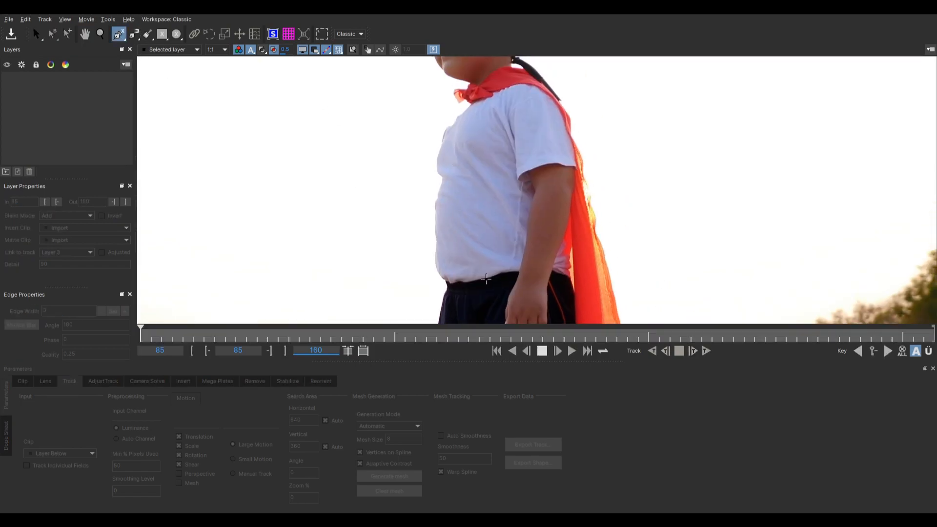
click(457, 118)
click(442, 135)
click(437, 166)
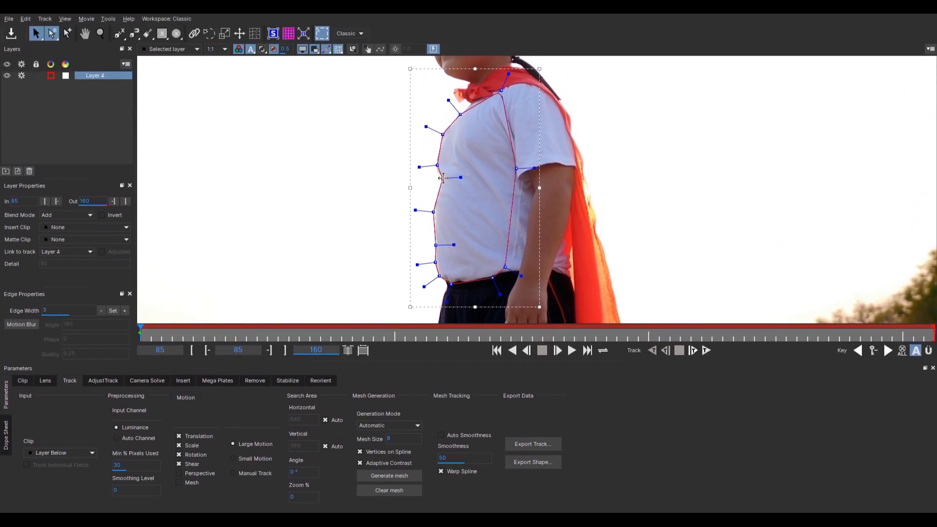
drag(433, 169, 435, 169)
drag(442, 135, 443, 133)
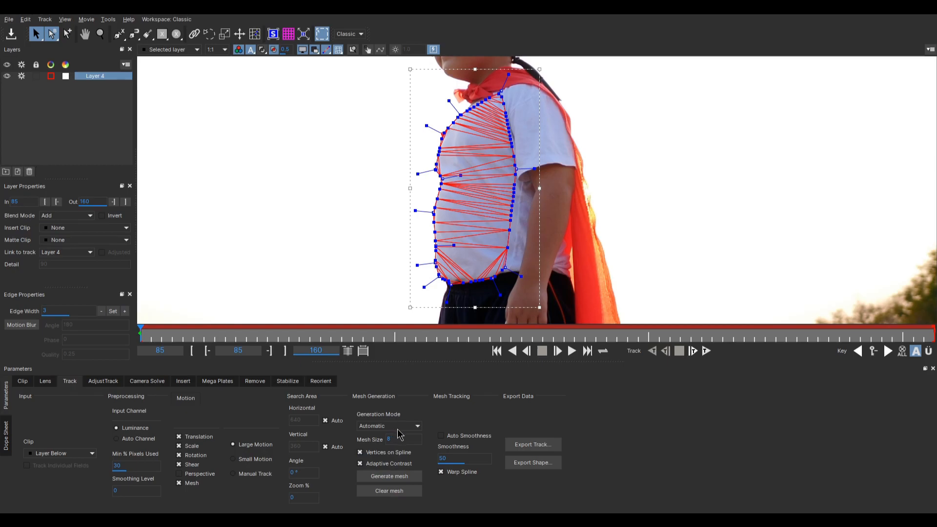
- Regenerate the shirt mesh in Automatic mode with Mesh Size 35 and Adaptive Contrast off
click(380, 468)
double_click(398, 437)
click(399, 478)
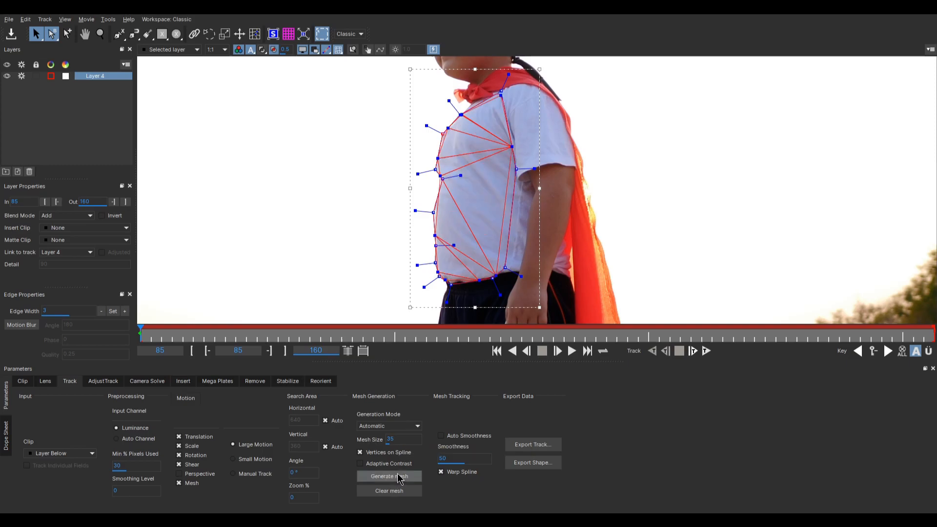
- Switch the shirt mesh to Uniform, generating it at size 35 and again at size 18 with Adaptive Contrast on
click(396, 427)
click(397, 440)
click(403, 442)
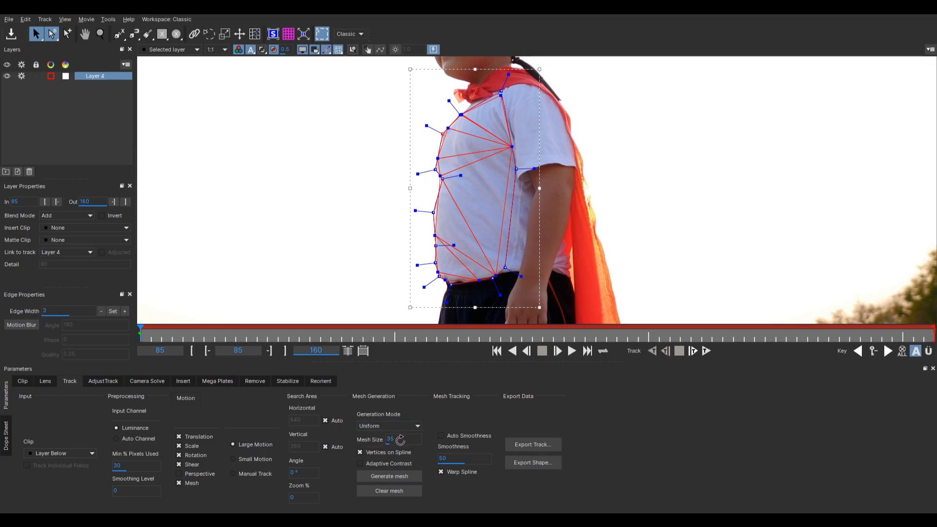
click(398, 478)
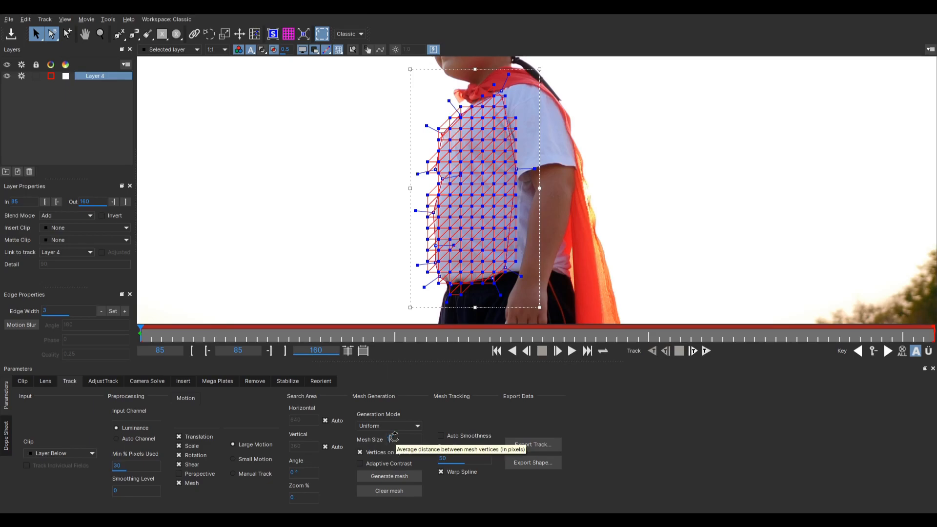
click(398, 476)
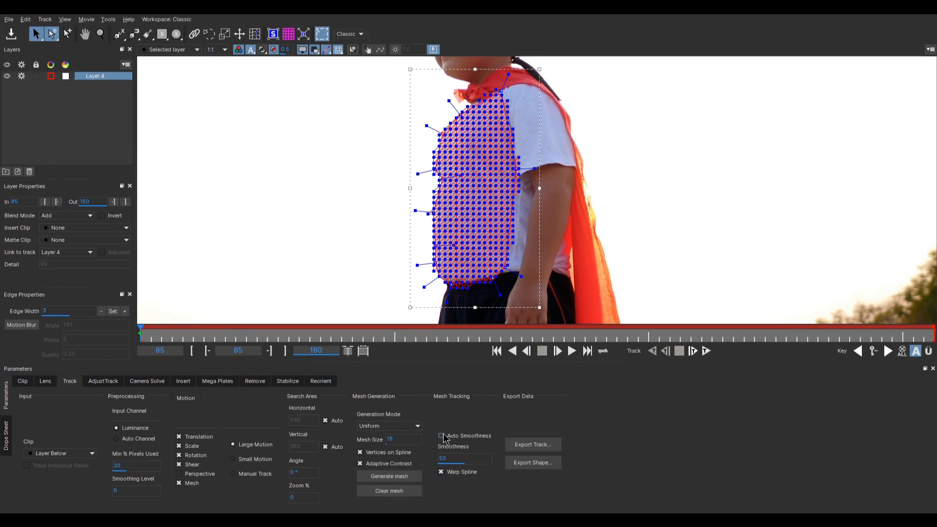
- Try tracking the shirt forward with the Uniform mesh, and delete the layer back at frame 85
click(706, 350)
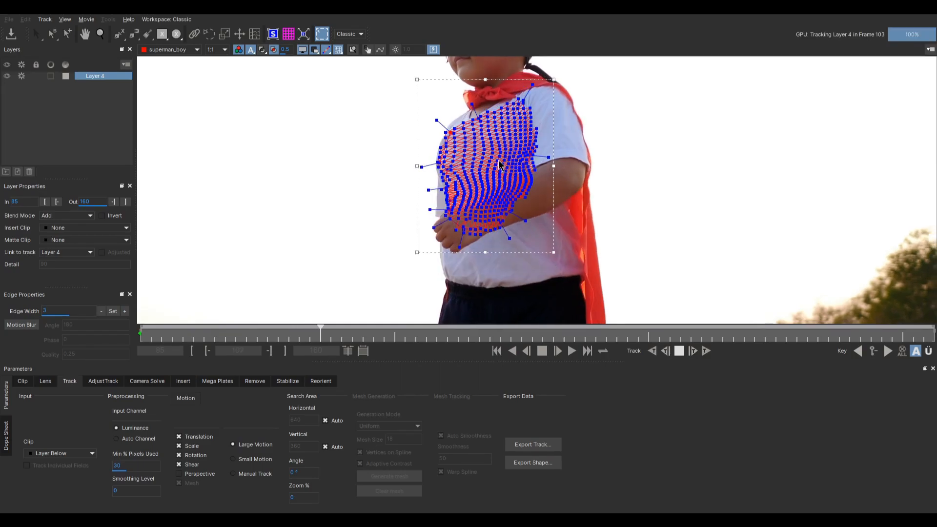
key(space)
drag(320, 335, 137, 340)
key(Delete)
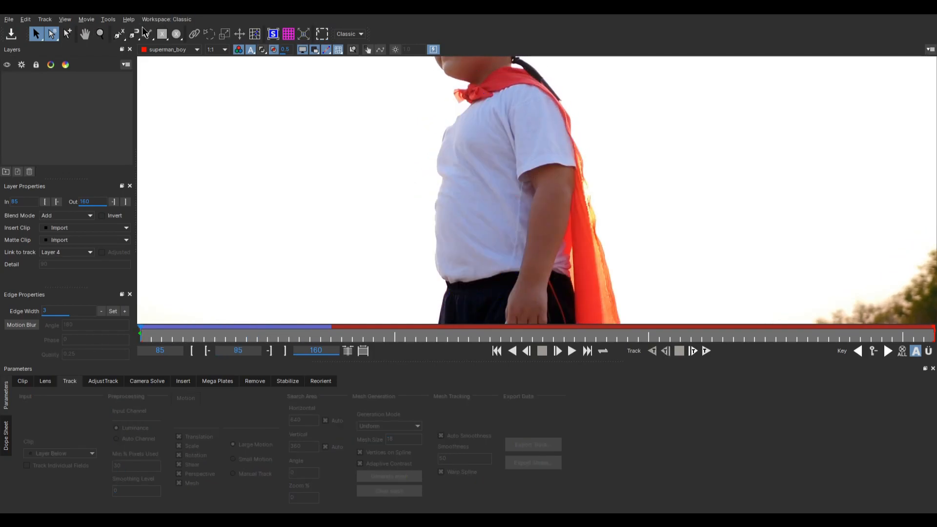
- Draw a smaller X-spline around the chest area of the shirt at frame 85 and refine its corner points
click(119, 34)
click(477, 96)
click(456, 123)
click(442, 141)
click(444, 163)
click(463, 181)
click(482, 187)
click(493, 187)
click(512, 180)
click(512, 143)
click(516, 108)
right_click(508, 101)
drag(507, 101, 512, 92)
drag(444, 163, 458, 186)
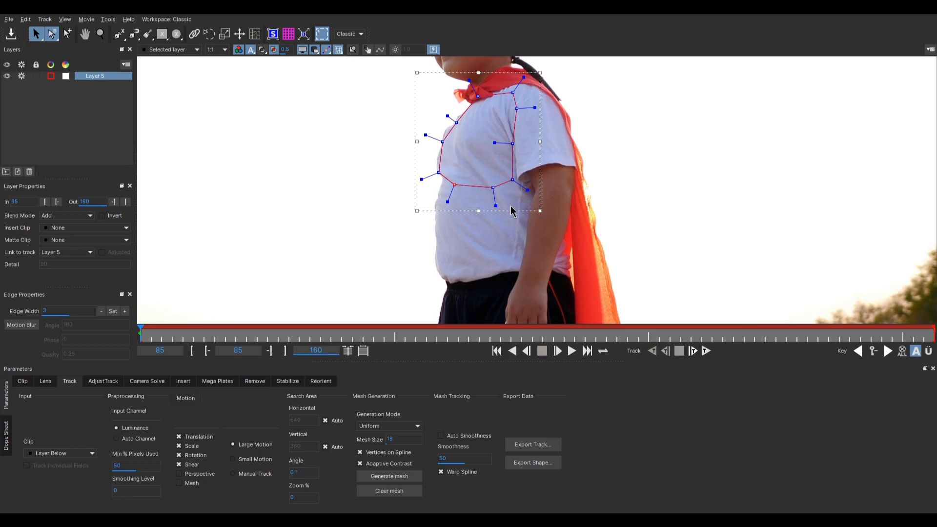
- Generate a Uniform mesh of size 18 for the chest layer and track it forward with Mesh and Perspective enabled
click(388, 476)
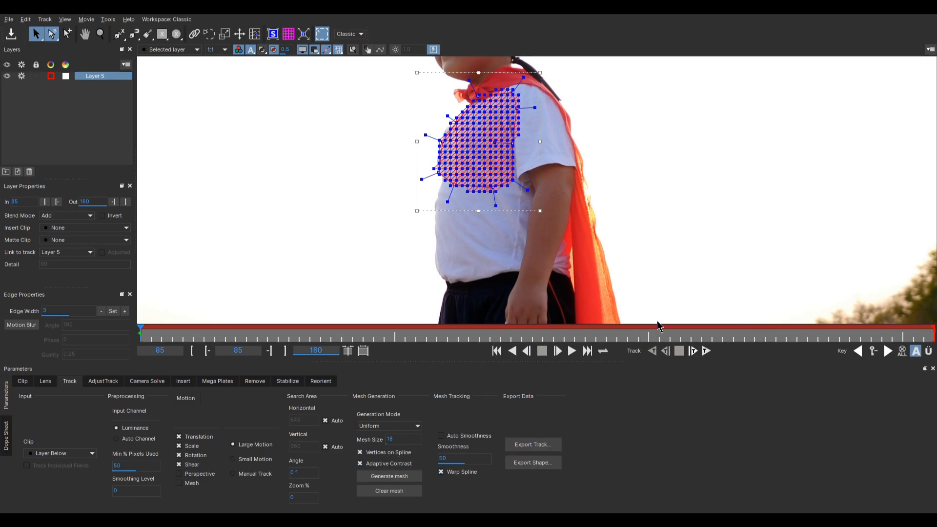
click(185, 484)
click(189, 476)
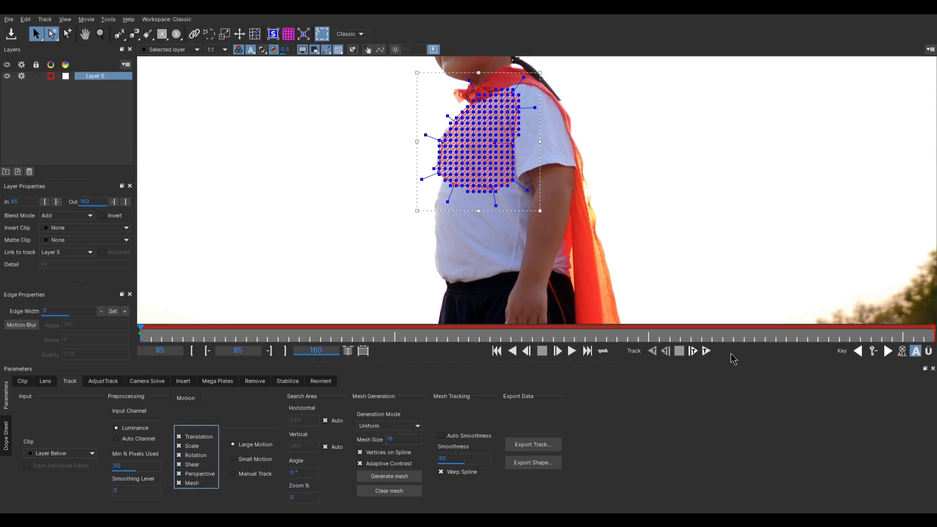
click(706, 351)
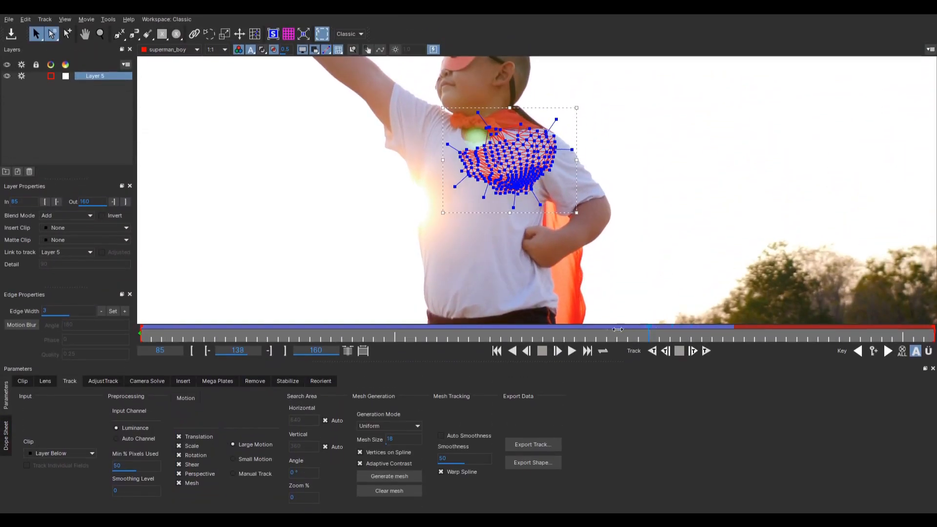
- At frame 114, hide the mesh overlay and set the chest layer's insert clip to Logo
drag(617, 330, 447, 329)
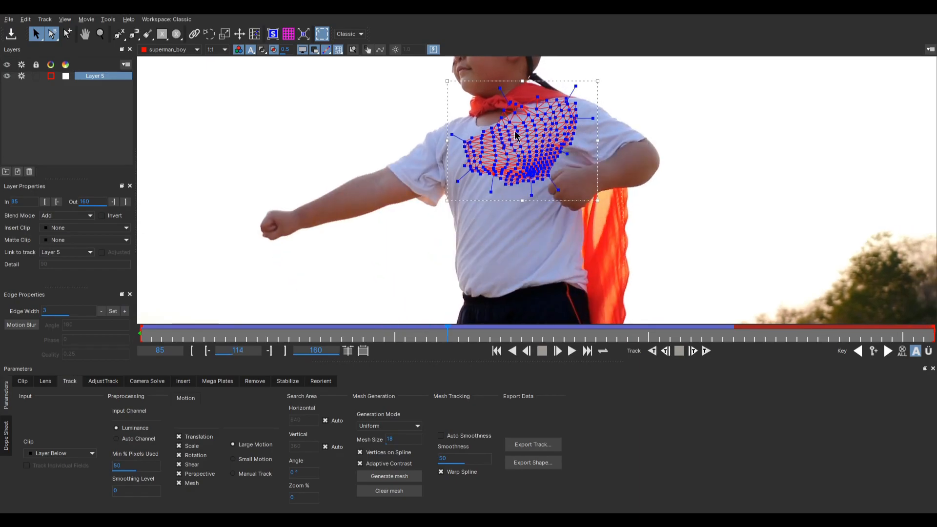
click(334, 51)
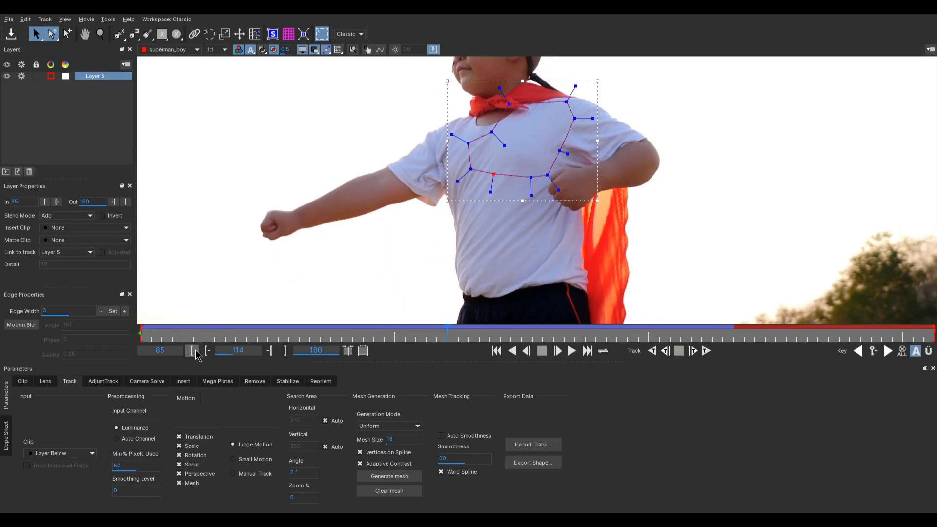
click(68, 233)
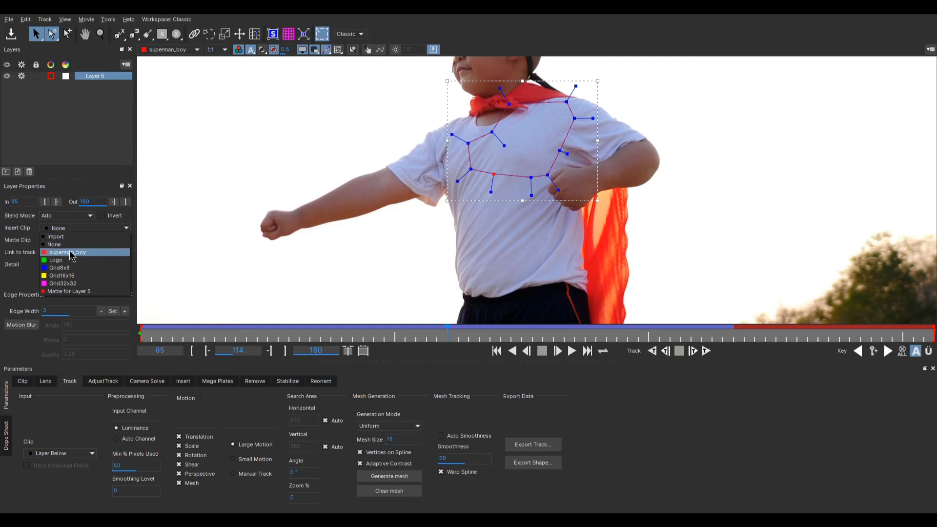
click(70, 259)
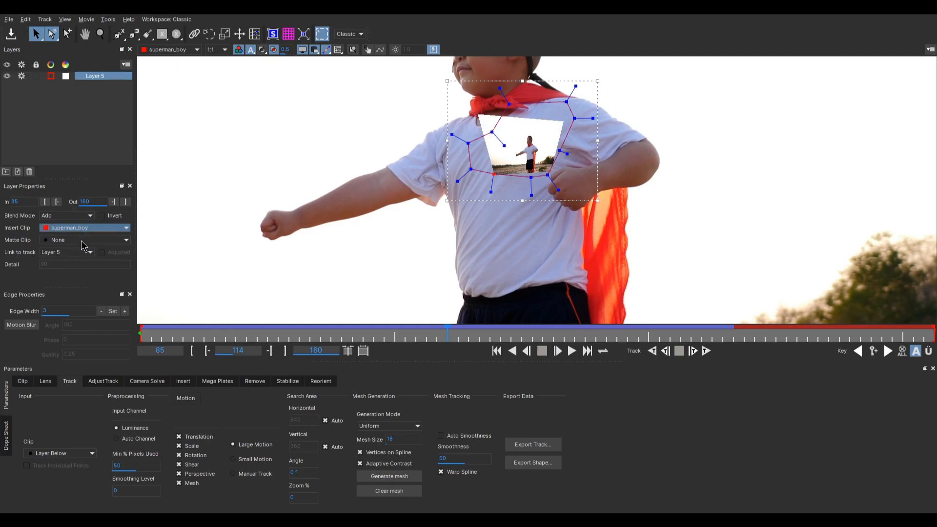
click(87, 229)
click(65, 268)
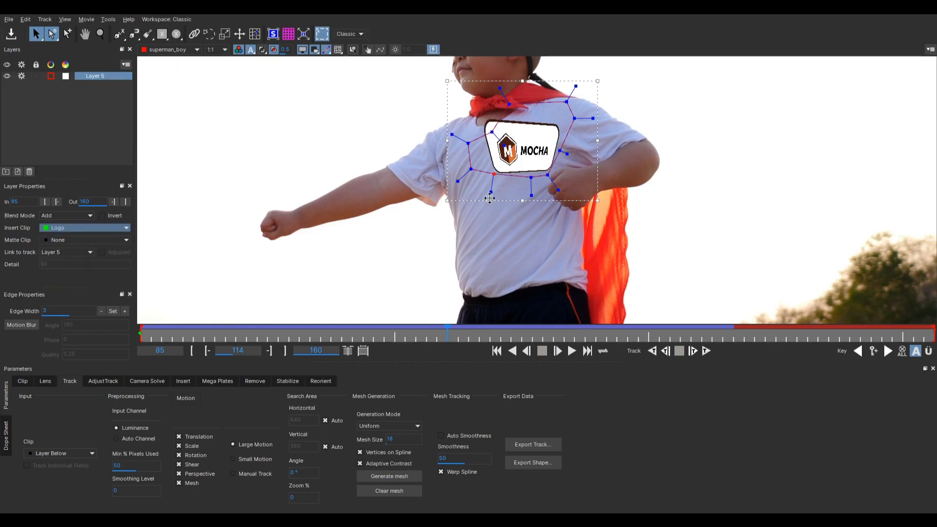
- Show the planar surface and move its two upper corners inward to square up the logo on the chest
click(273, 34)
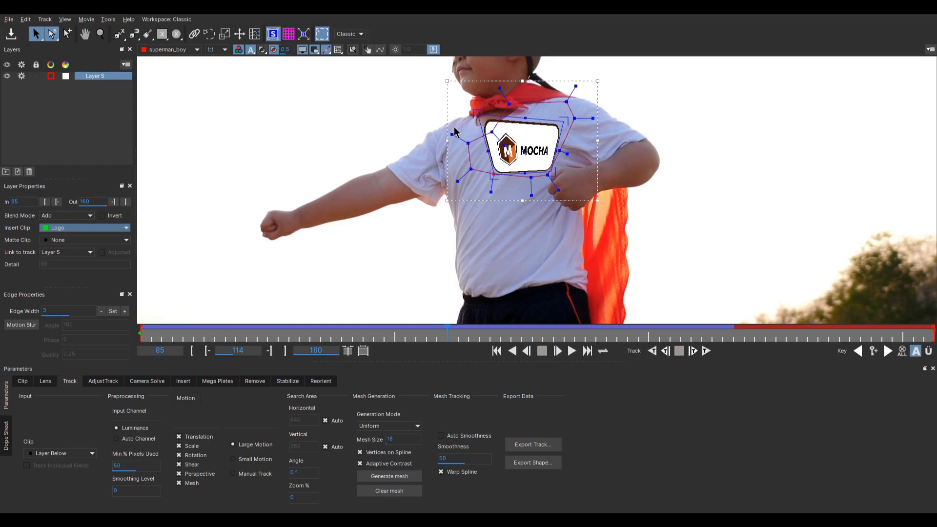
drag(478, 117, 508, 131)
drag(569, 120, 552, 121)
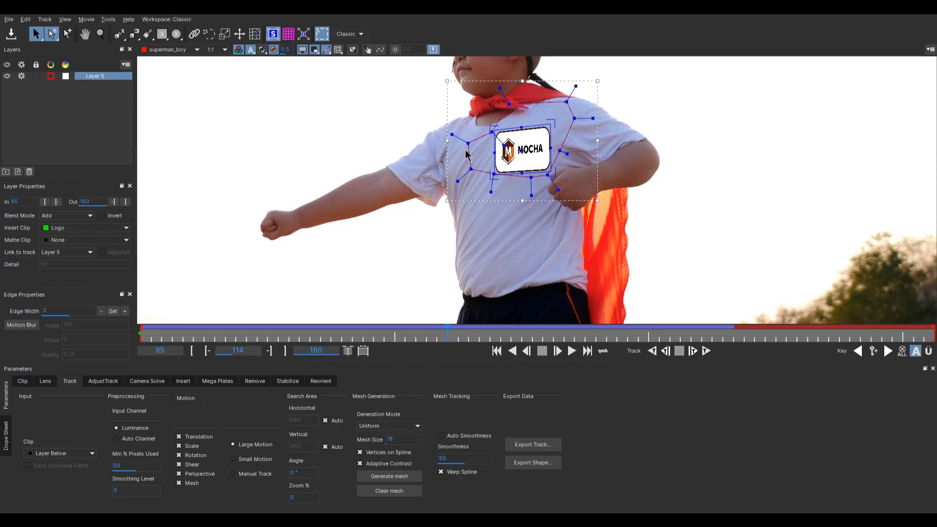
- Scrub frames 85 to 124 with the spline and surface overlays hidden to check the chest logo, and restore both overlays
click(315, 50)
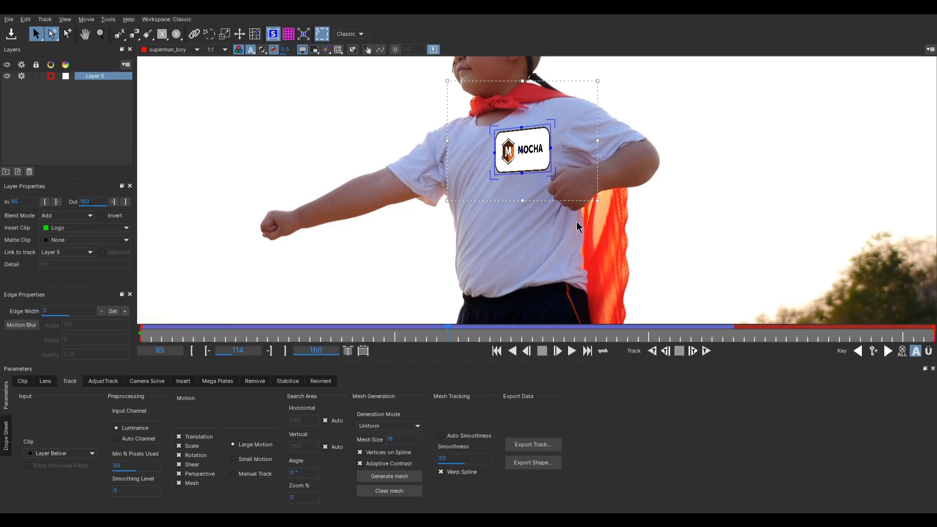
click(301, 36)
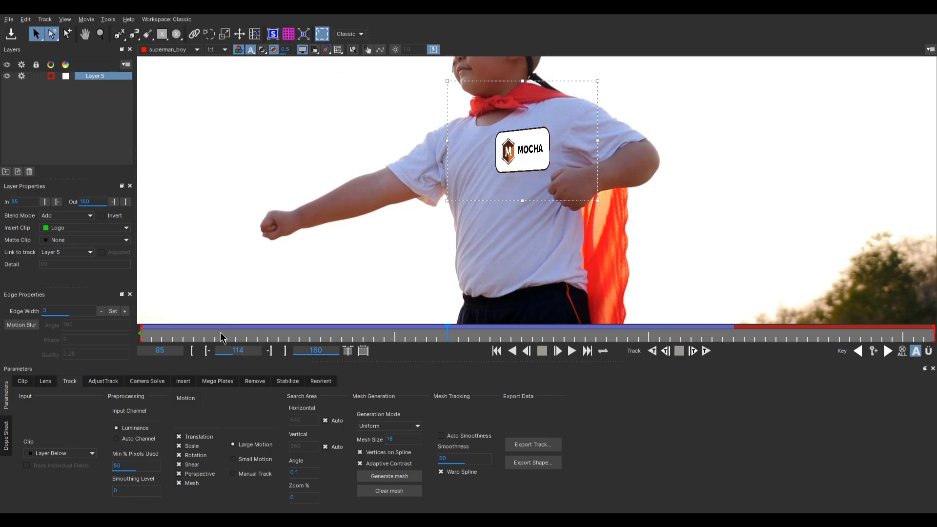
click(227, 334)
drag(162, 340, 116, 384)
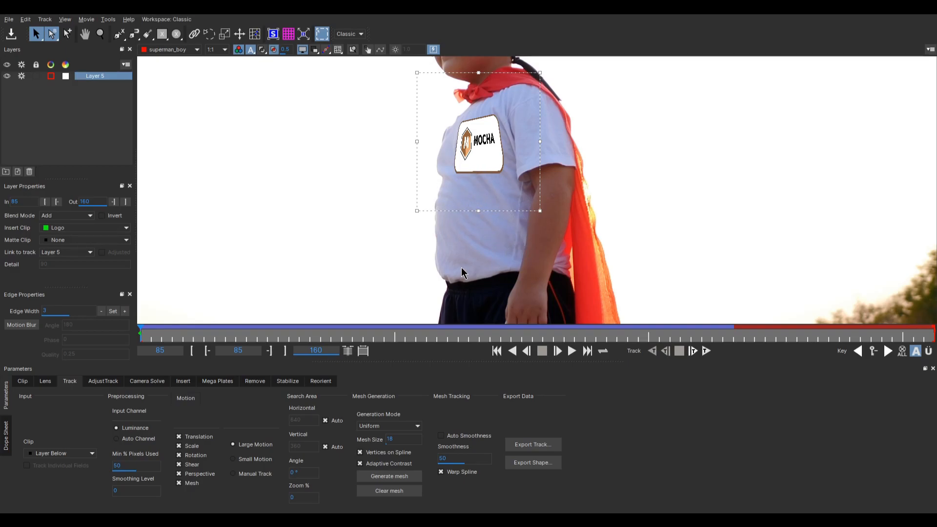
click(341, 333)
drag(339, 332, 552, 326)
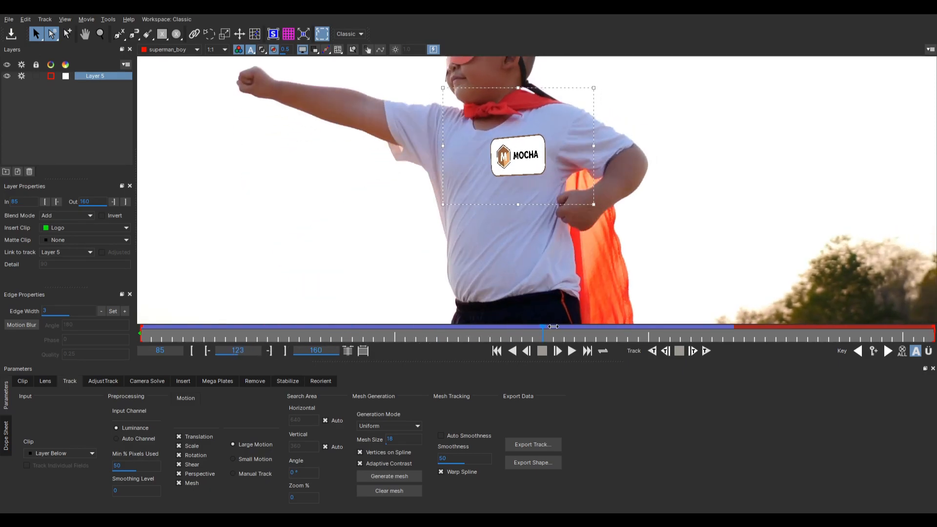
click(325, 49)
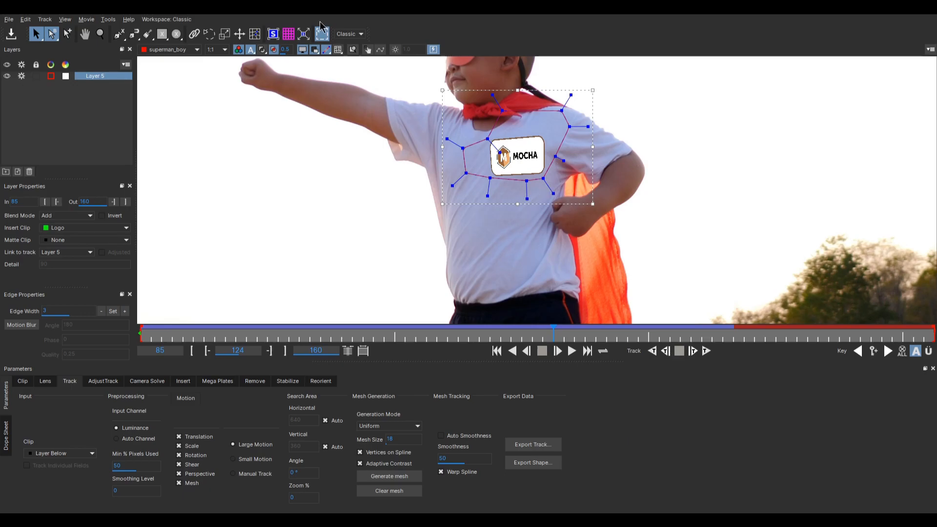
click(273, 34)
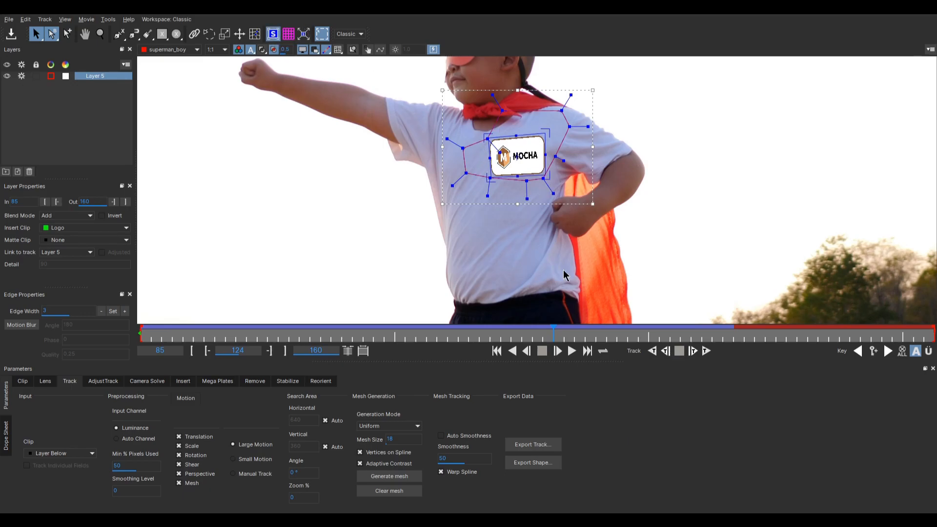
- Review the available formats for exporting the chest layer's tracking data and close the export without saving
click(533, 444)
click(432, 249)
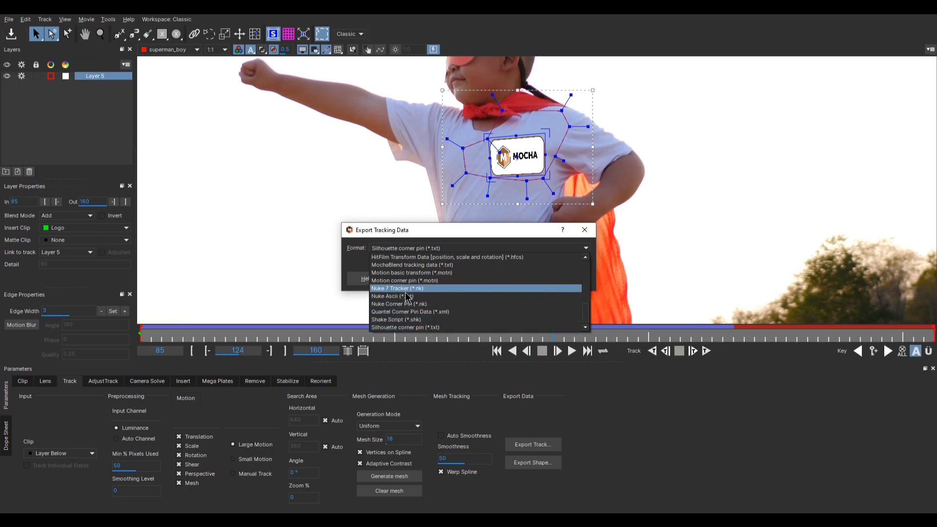
click(548, 237)
click(584, 230)
- Review the available formats for exporting the chest layer's shape data and close the export without saving
click(532, 462)
click(434, 248)
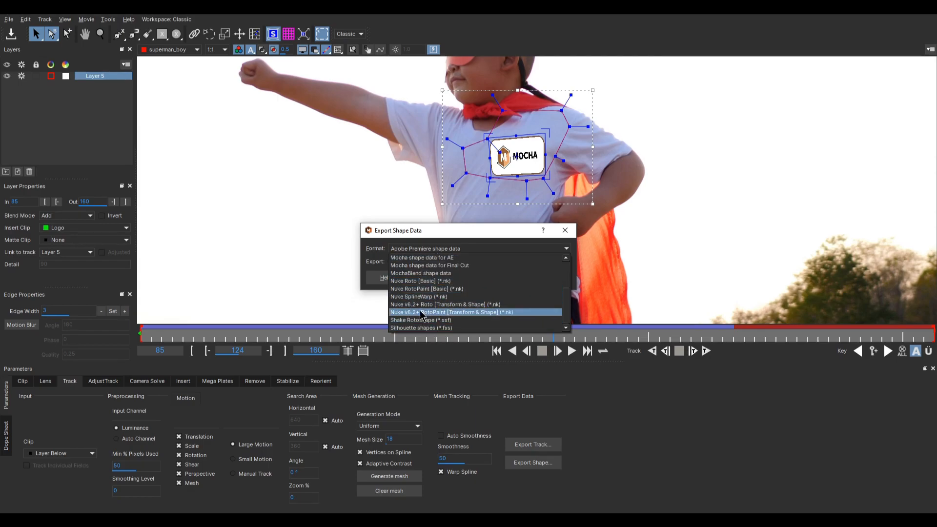
click(547, 240)
click(565, 229)
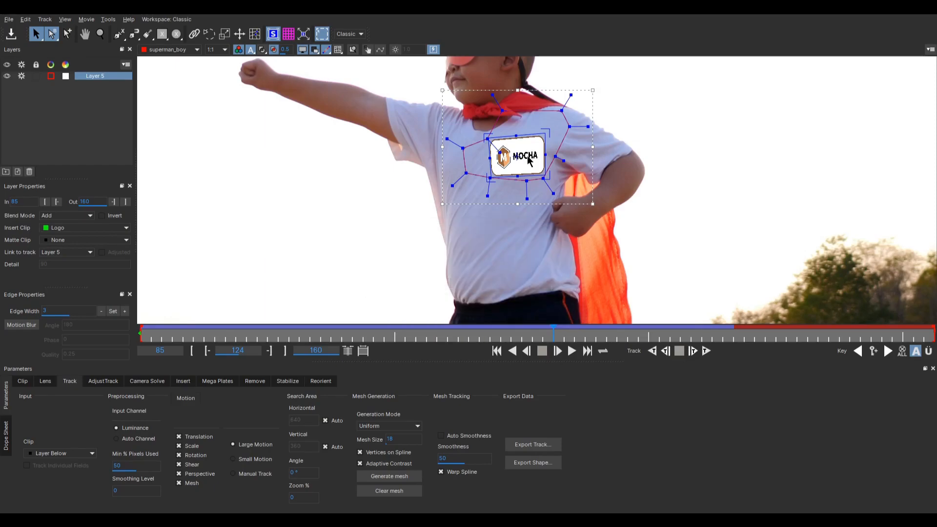
- Examine the options for exporting the chest layer as rendered shapes and close them without exporting
click(9, 19)
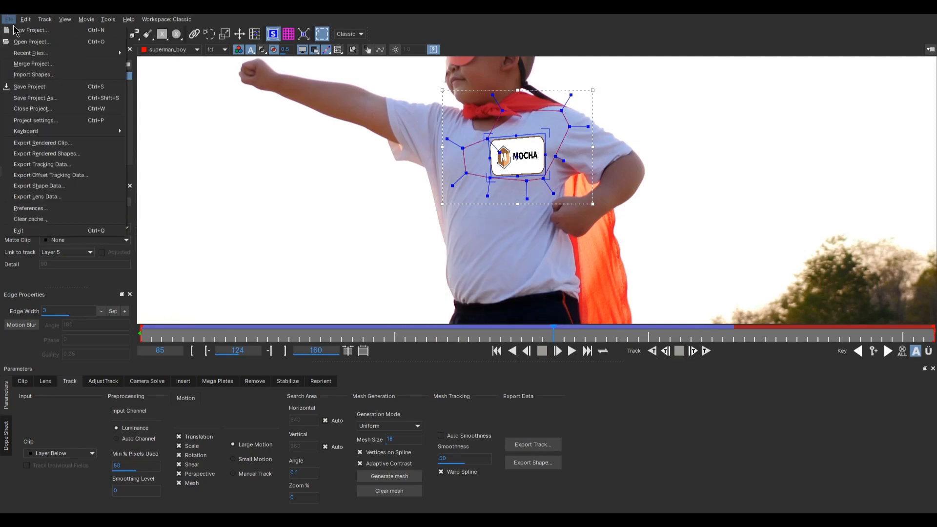
click(59, 154)
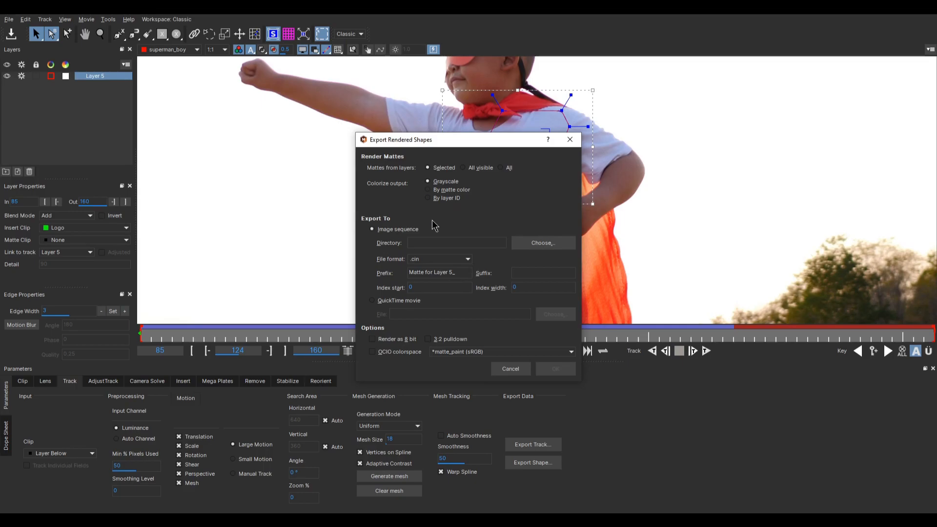
click(570, 140)
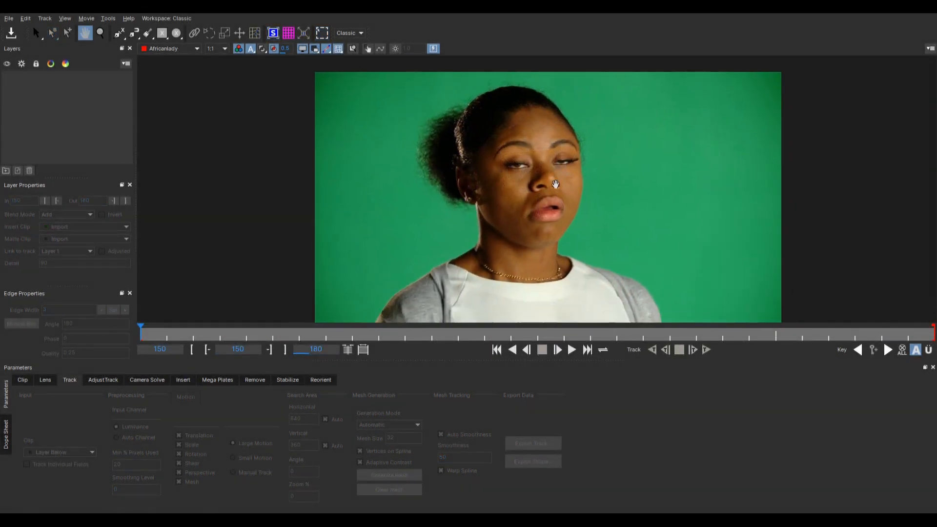
- In the Africanlady clip, draw an X-spline around the woman's face at frame 150
click(187, 334)
drag(190, 332, 115, 298)
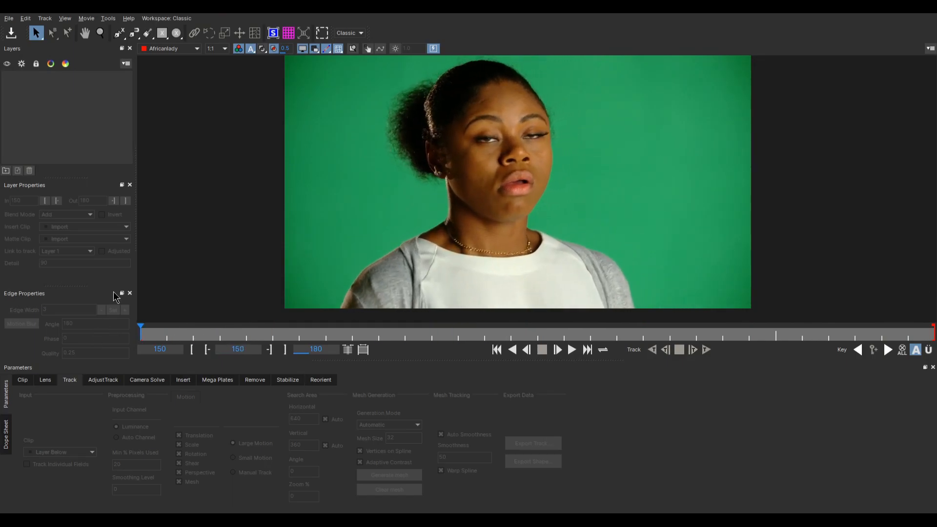
click(119, 33)
click(501, 112)
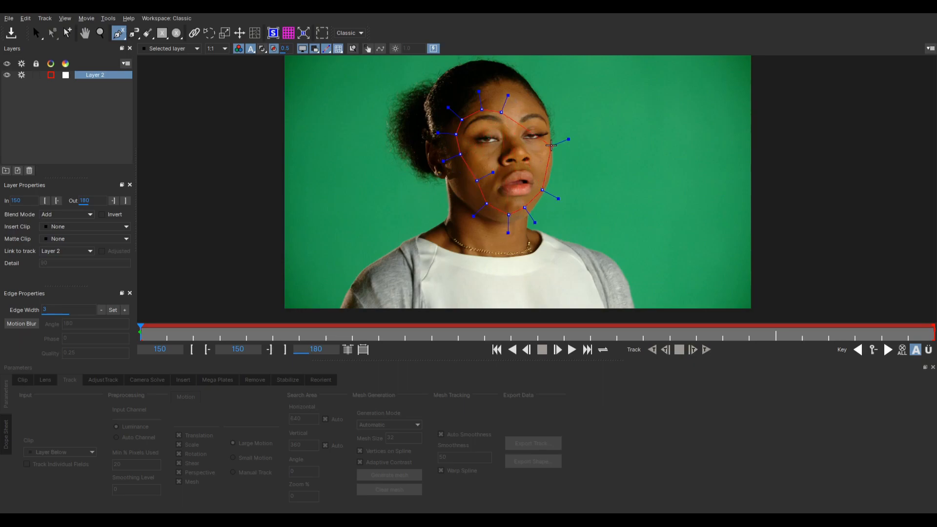
right_click(680, 135)
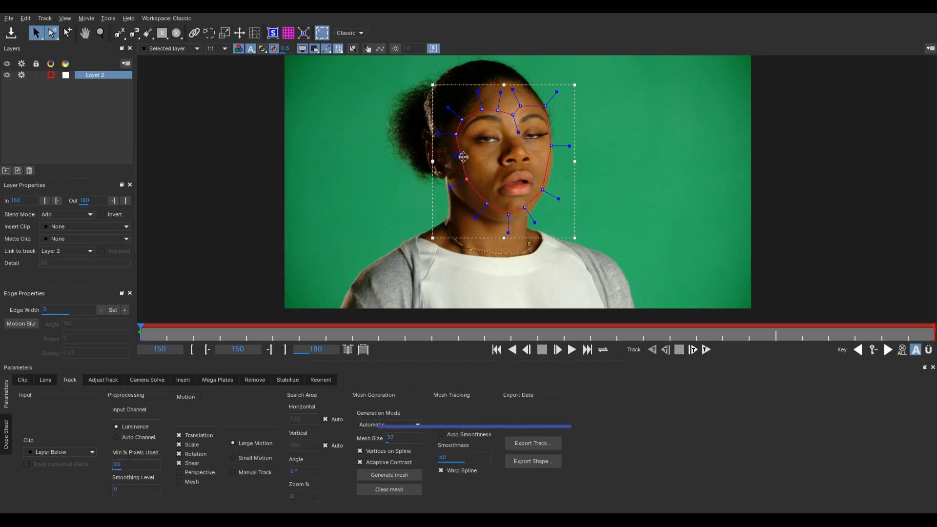
- Add a point to the face spline along the cheek and adjust the cheek and chin points
click(119, 32)
click(67, 33)
drag(547, 162, 551, 165)
drag(524, 208, 533, 211)
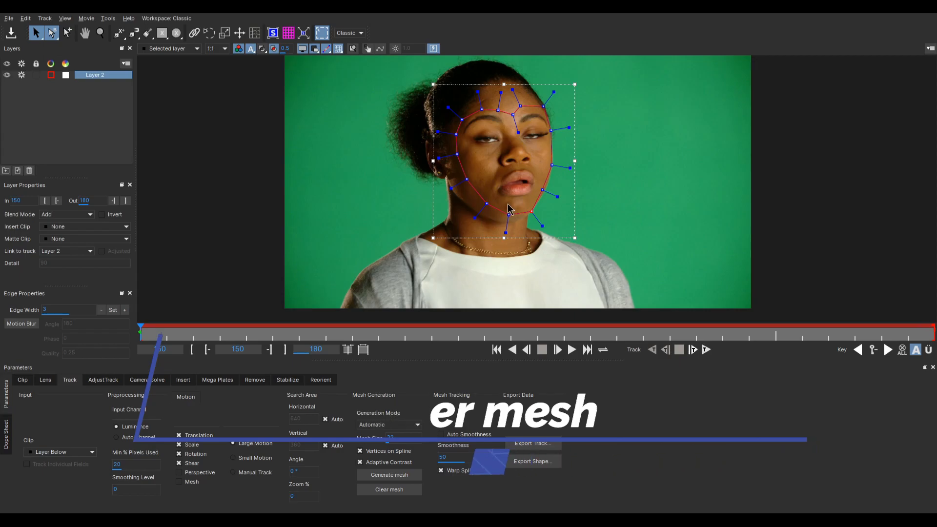
- Enable Mesh motion for the face layer and generate the Automatic mesh with Adaptive Contrast off, with and without Vertices on Spline
click(179, 482)
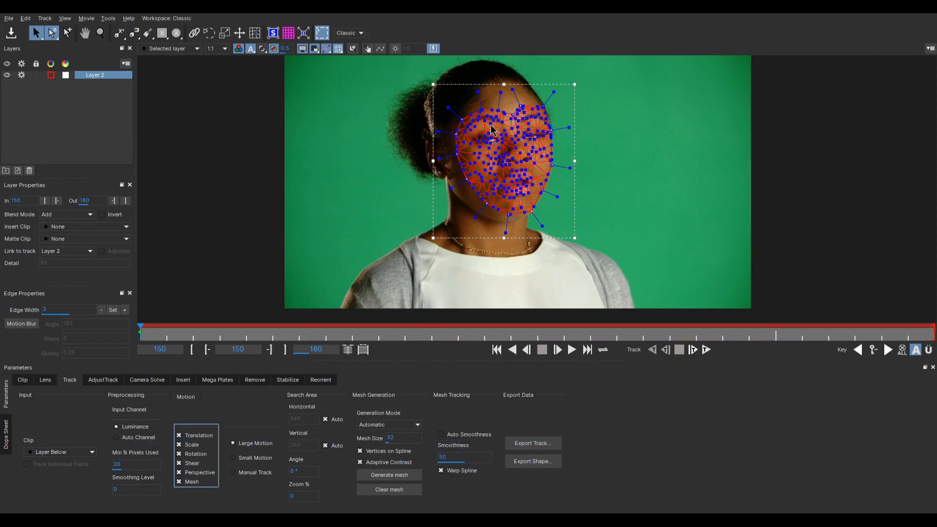
click(376, 461)
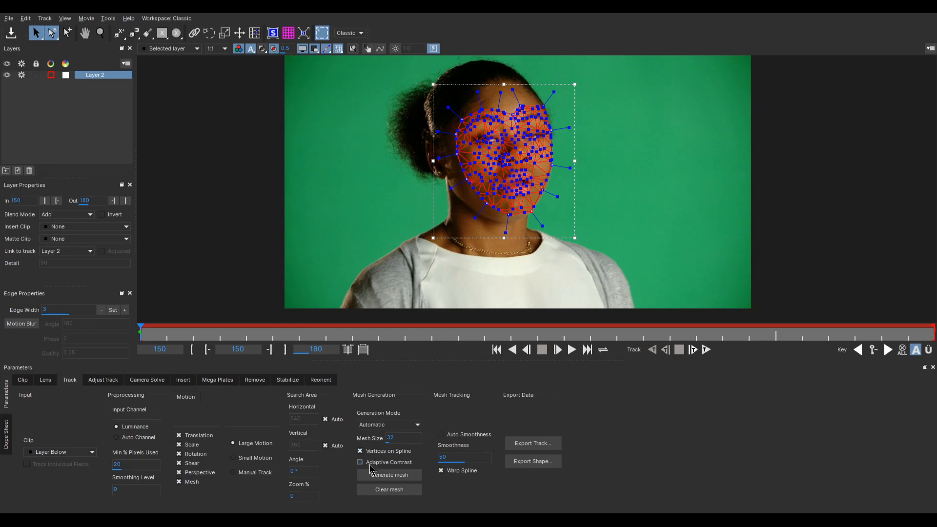
click(391, 475)
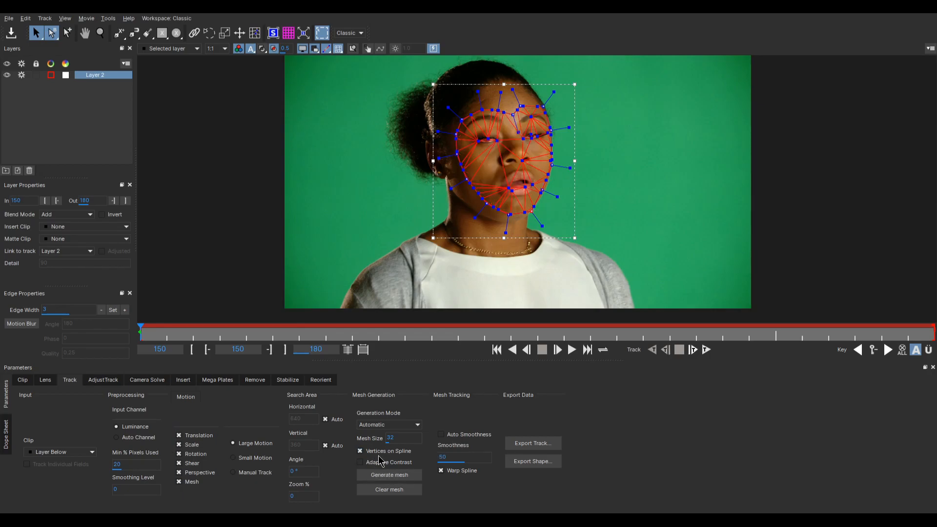
click(389, 474)
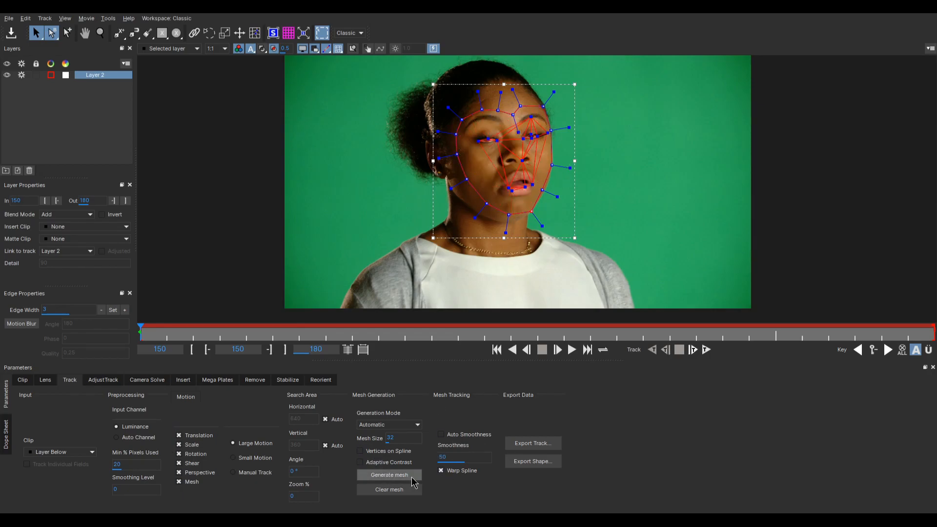
- Turn Vertices on Spline and Adaptive Contrast back on and regenerate the face's Automatic mesh at size 32
click(360, 450)
click(389, 475)
click(360, 462)
click(389, 474)
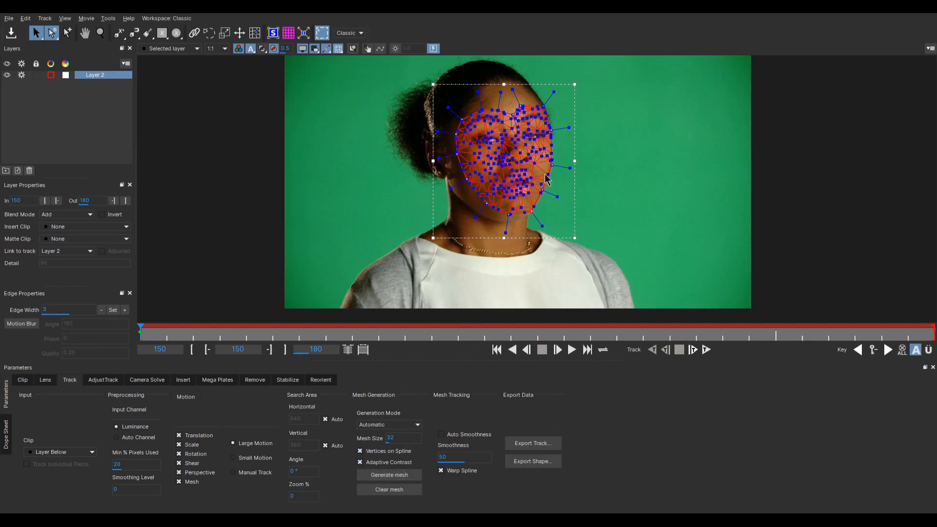
- Enable Auto Smoothness and track the face mesh forward from frame 150 to 180
scroll(546, 180, up, 4)
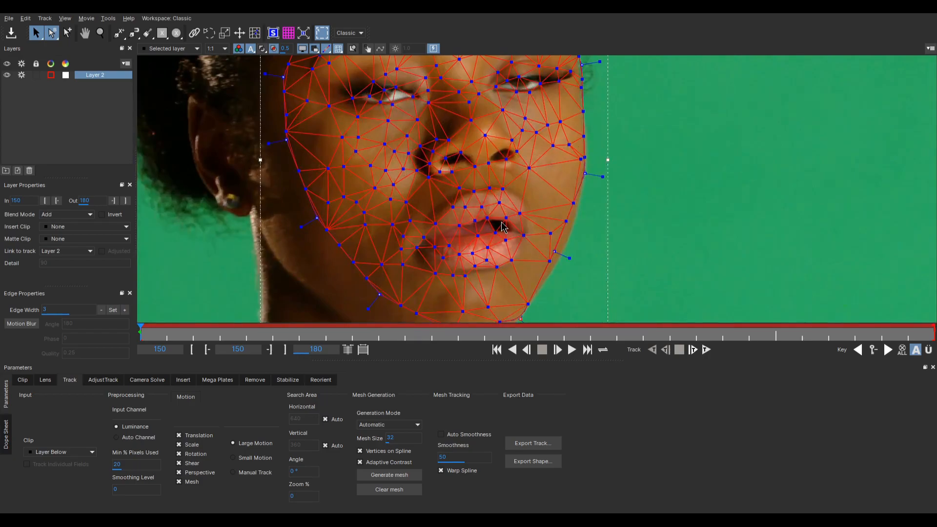
scroll(490, 229, down, 2)
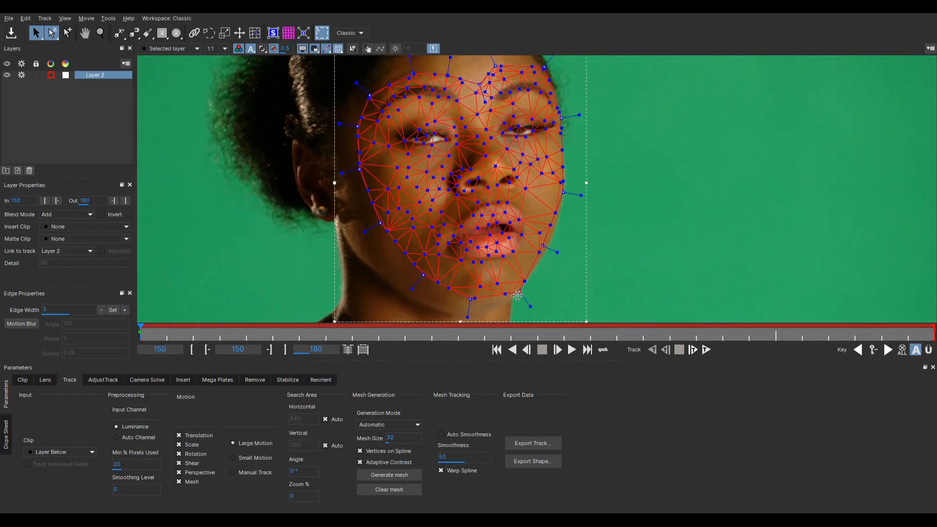
scroll(472, 215, down, 3)
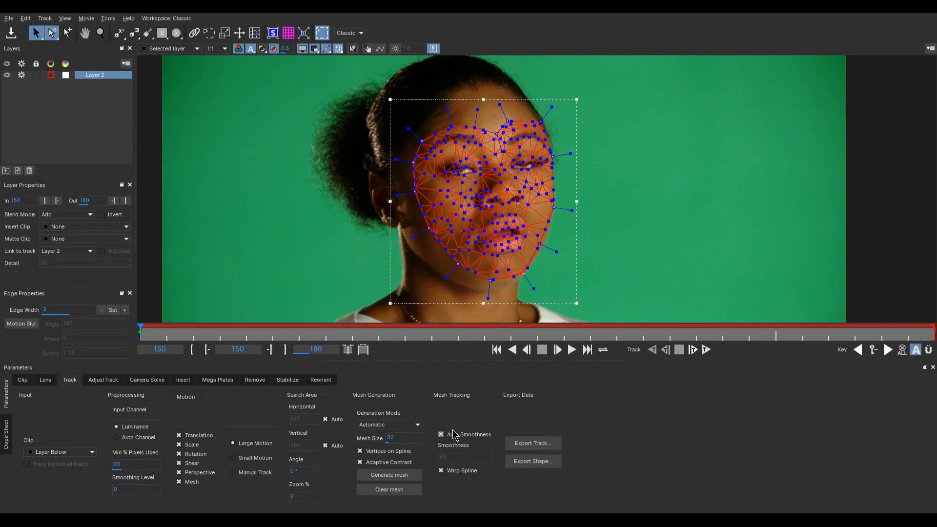
drag(540, 169, 562, 151)
scroll(651, 167, down, 3)
scroll(585, 192, up, 1)
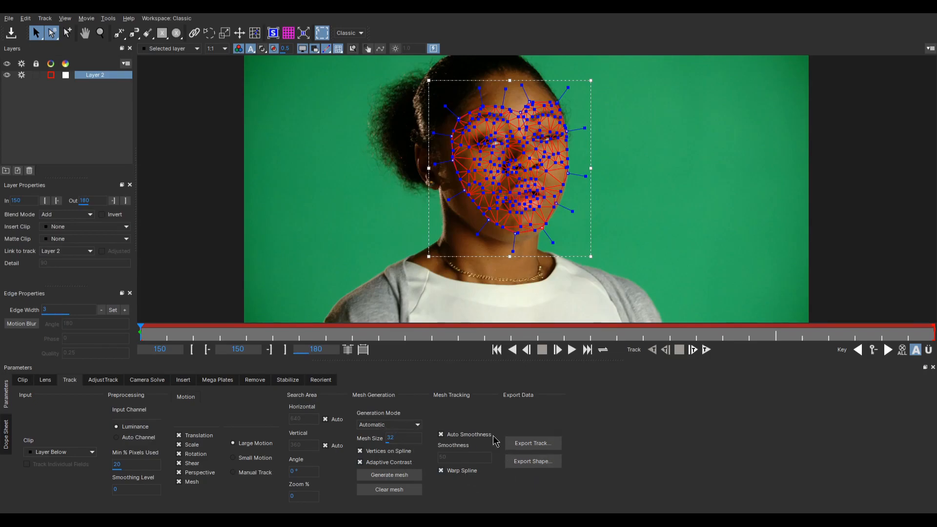
click(707, 350)
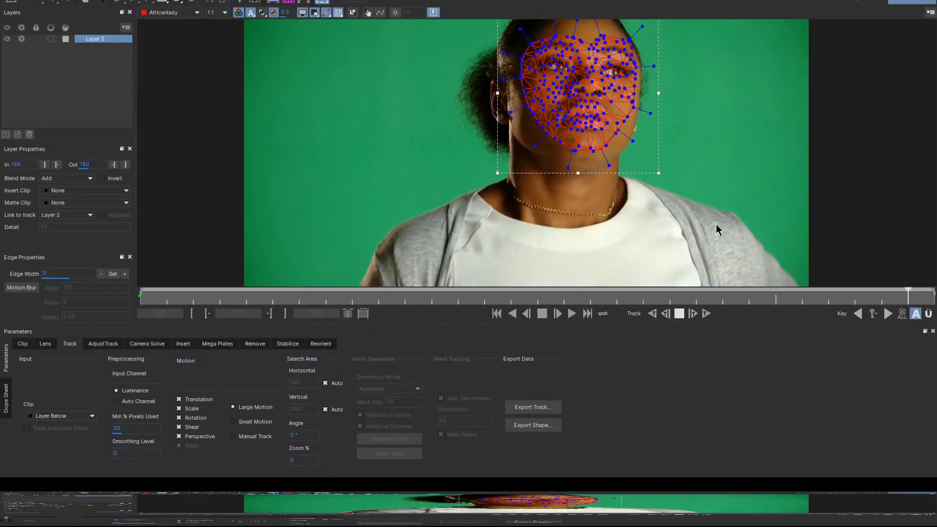
- Scrub the tracked face back from frame 180 to 156 and examine how the mesh follows the mouth and jaw
scroll(626, 115, up, 3)
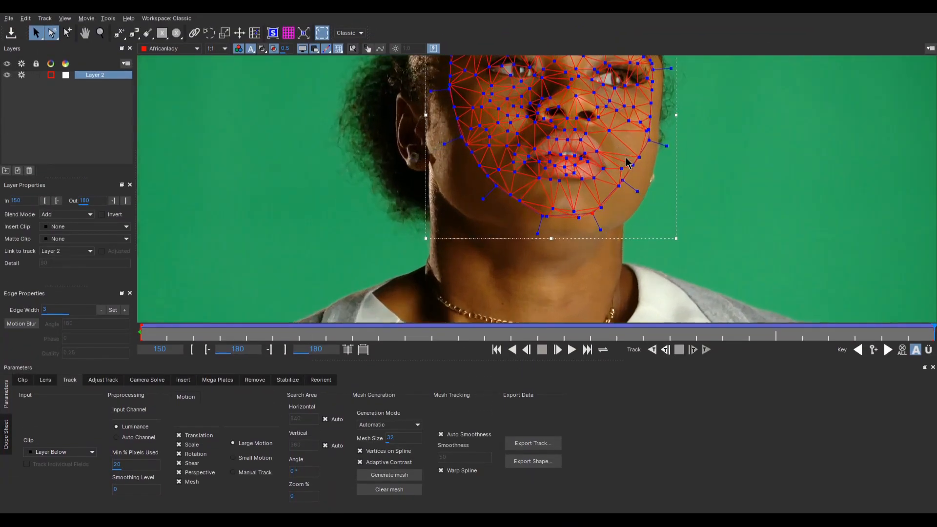
drag(625, 156, 608, 212)
drag(932, 330, 299, 337)
scroll(495, 208, up, 1)
scroll(493, 207, up, 3)
scroll(695, 198, down, 5)
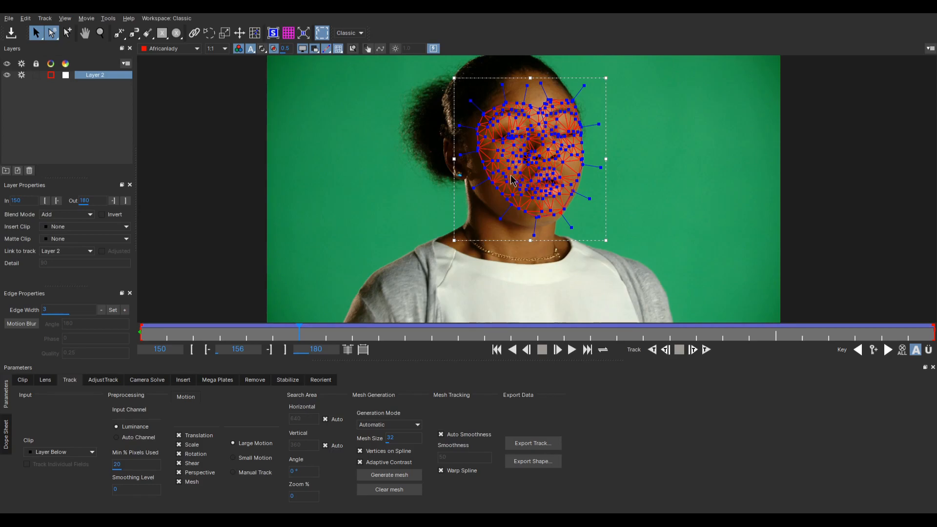
- Use the Edit Mesh tool at frame 156 to reposition mesh vertices along the chin and jawline
click(255, 33)
scroll(566, 187, up, 5)
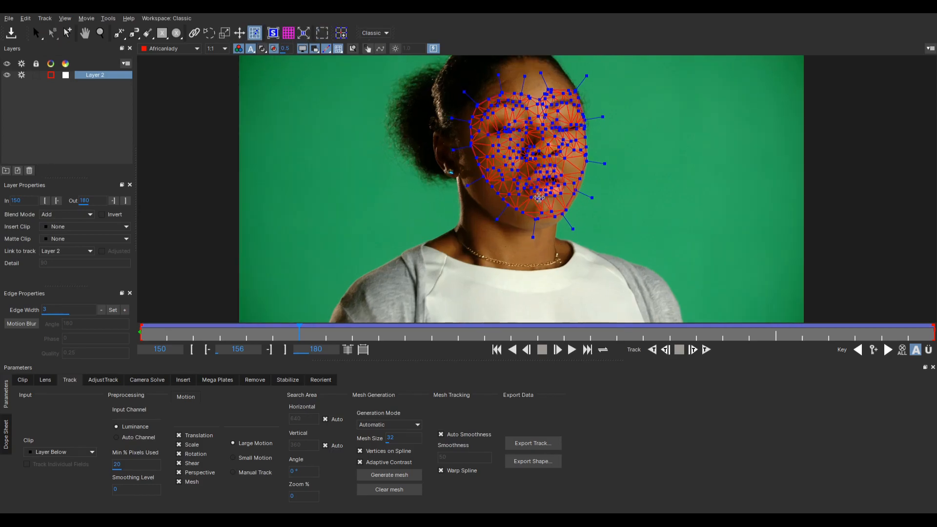
drag(561, 177, 575, 189)
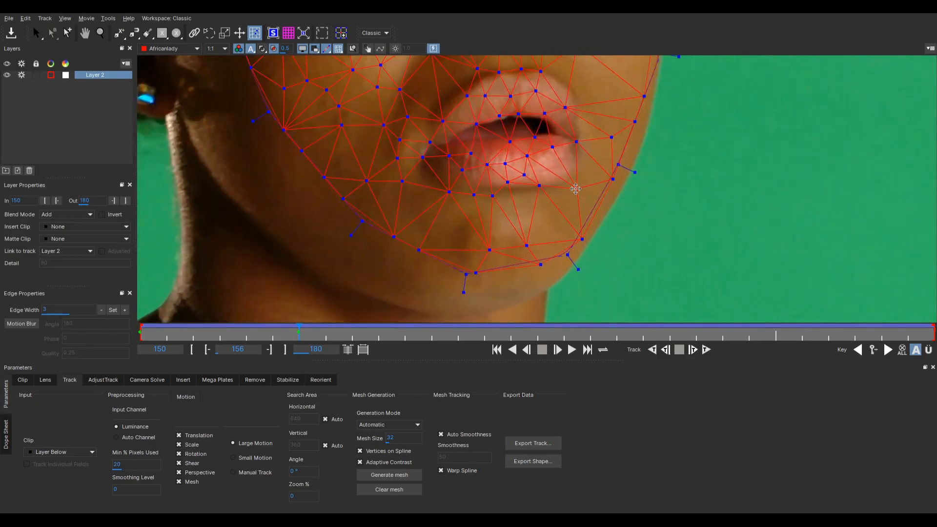
click(583, 239)
drag(540, 264, 536, 271)
drag(476, 270, 455, 282)
scroll(515, 243, down, 5)
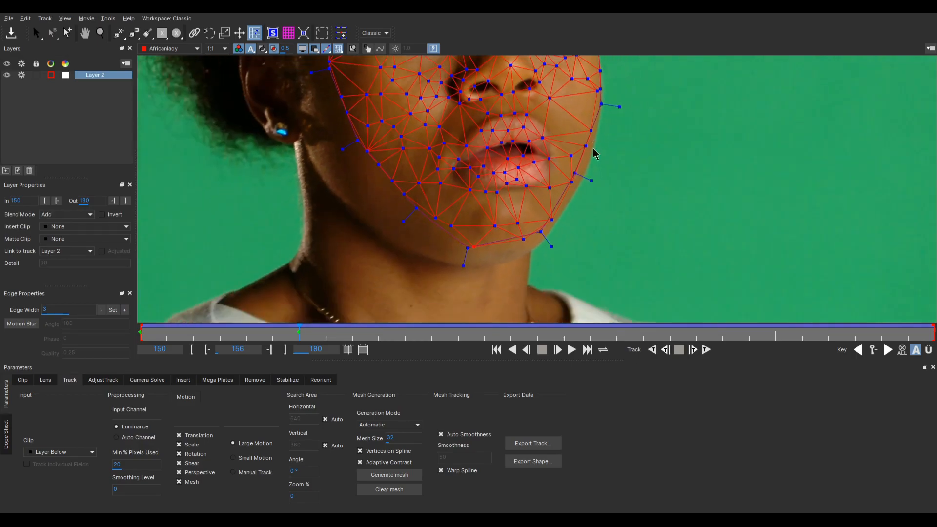
scroll(591, 142, down, 3)
scroll(526, 152, up, 2)
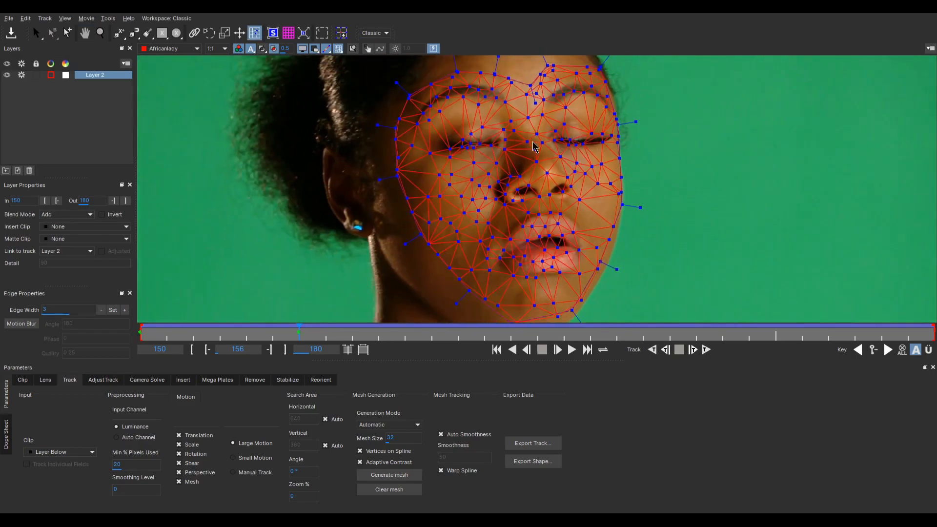
scroll(547, 172, down, 5)
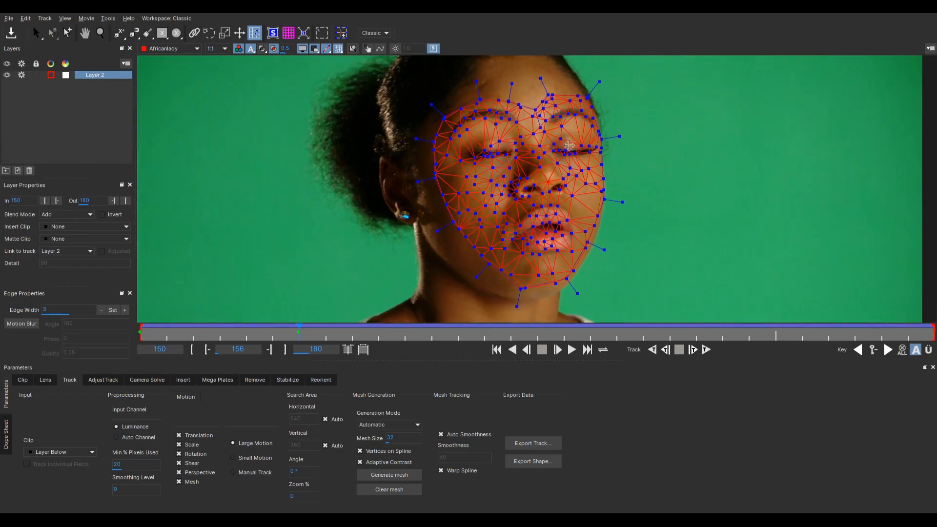
click(539, 443)
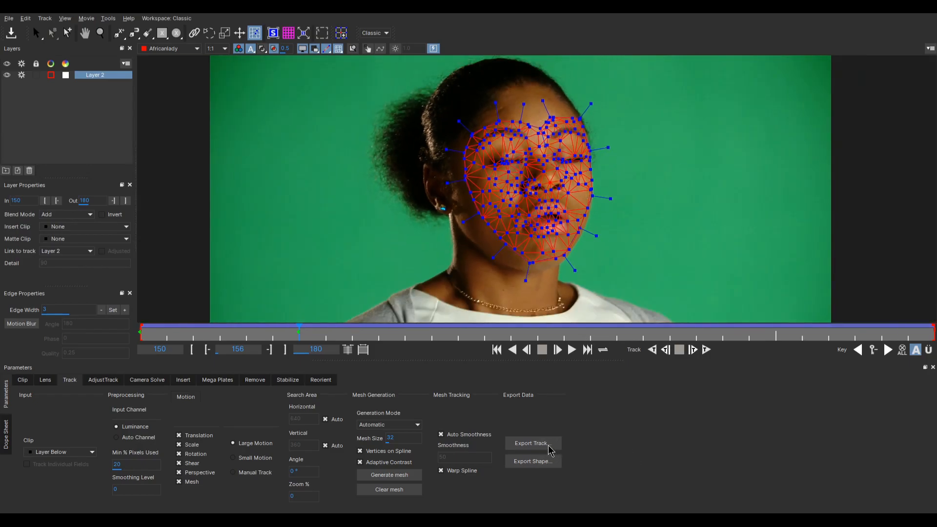
click(477, 248)
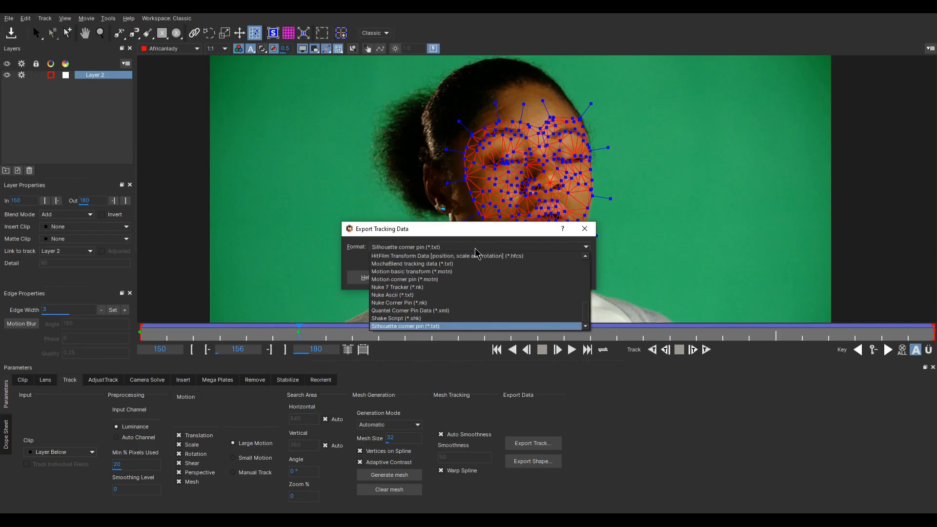
scroll(442, 308, up, 2)
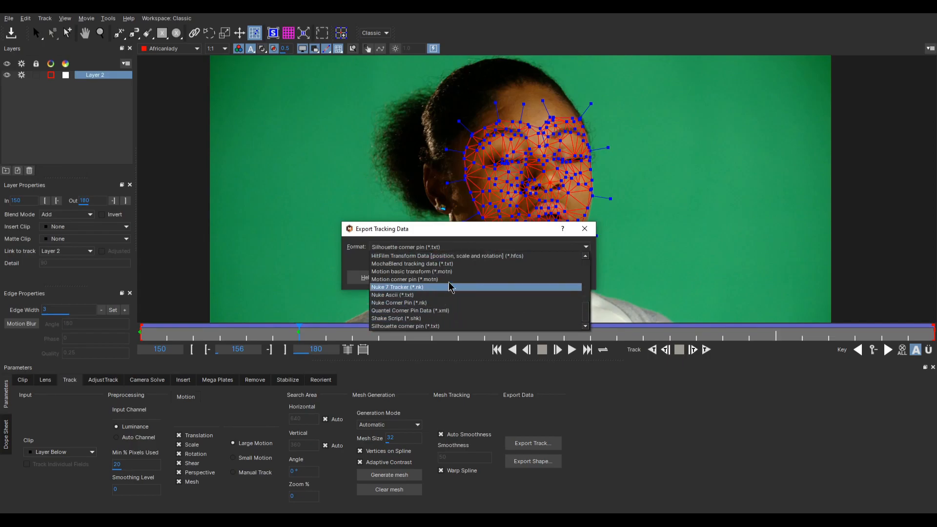
scroll(454, 298, up, 1)
scroll(447, 288, up, 4)
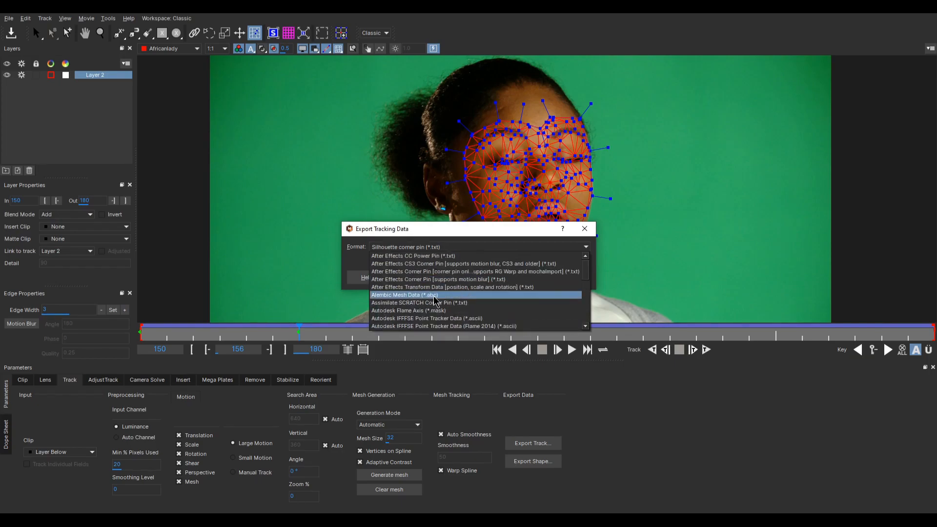
click(431, 295)
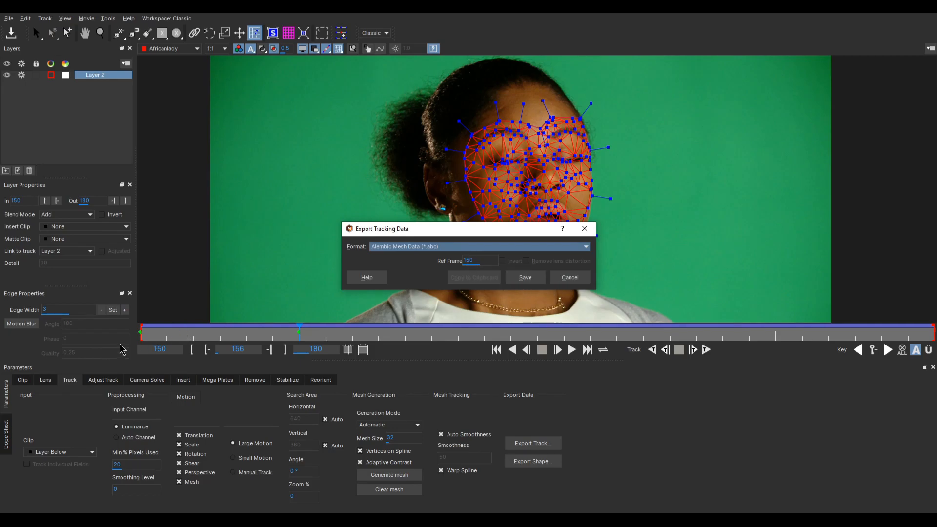
click(569, 278)
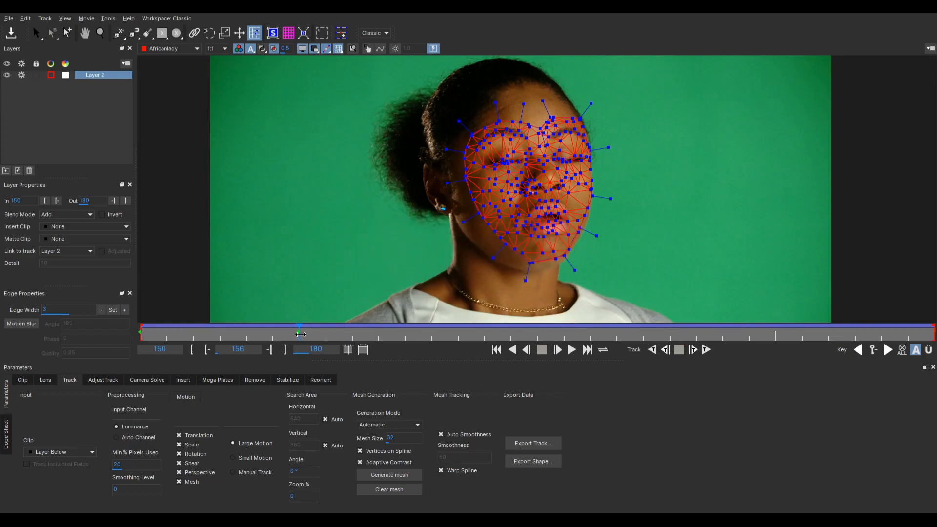
- Go to frame 150 and set the face's tracking data export format to Alembic Mesh Data (*.abc)
click(874, 353)
drag(298, 332, 141, 333)
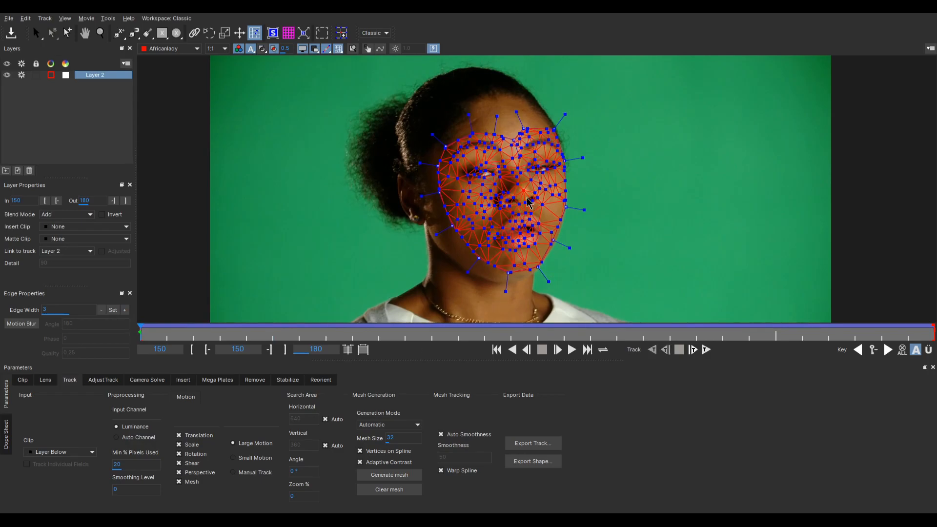
click(521, 443)
click(417, 247)
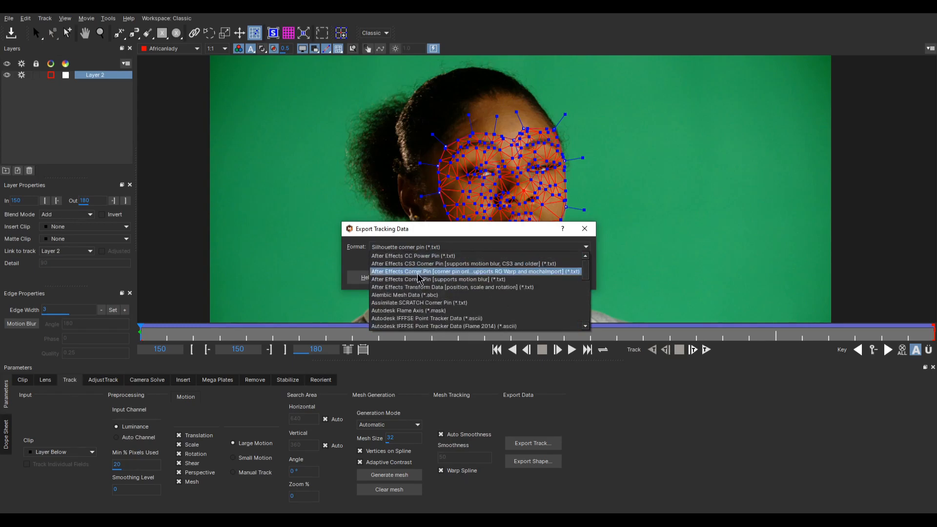
click(401, 293)
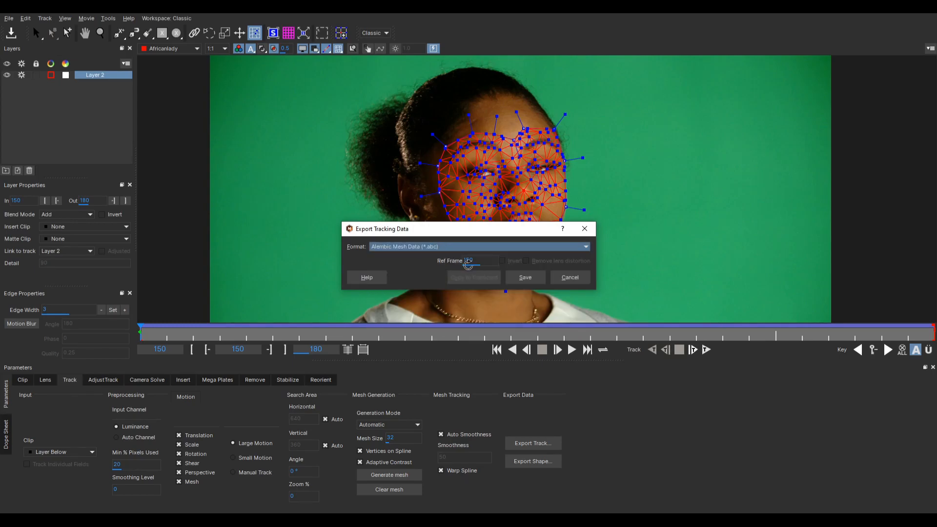
drag(470, 262, 475, 240)
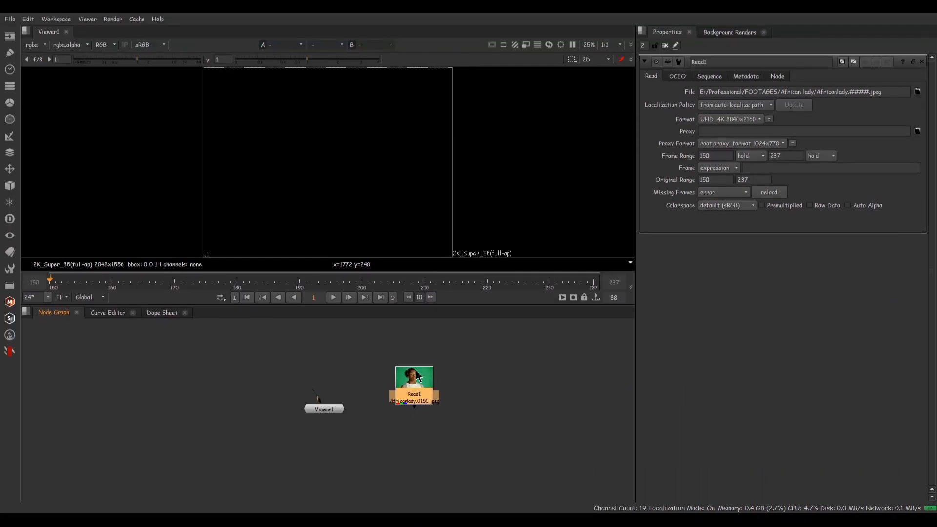
- Switch to Nuke, view the Africanlady footage and add a ReadGeo node beside its Read node
click(442, 397)
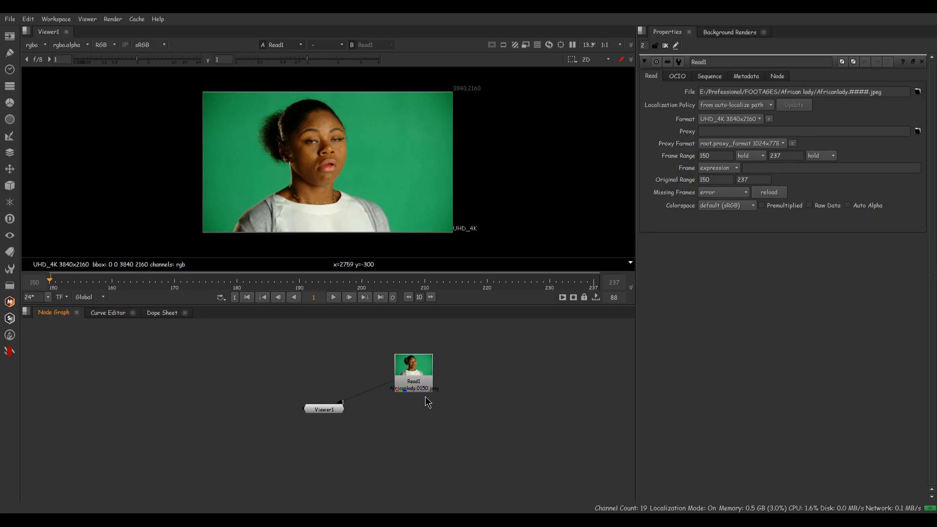
click(425, 385)
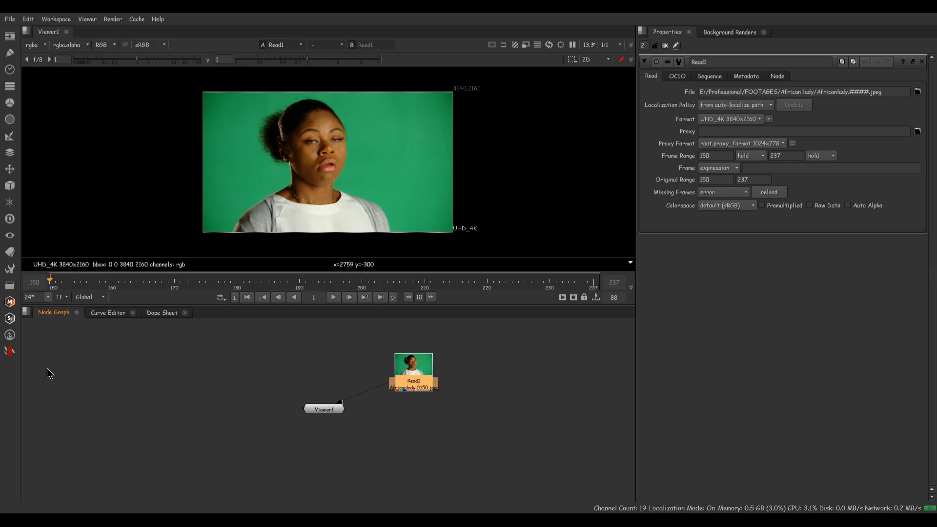
key(Tab)
text(read)
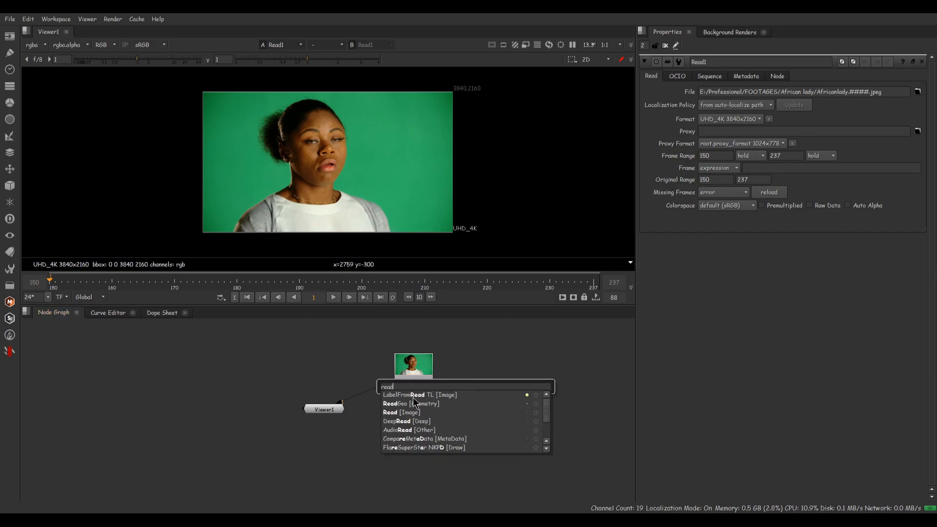
click(418, 405)
drag(464, 380, 477, 381)
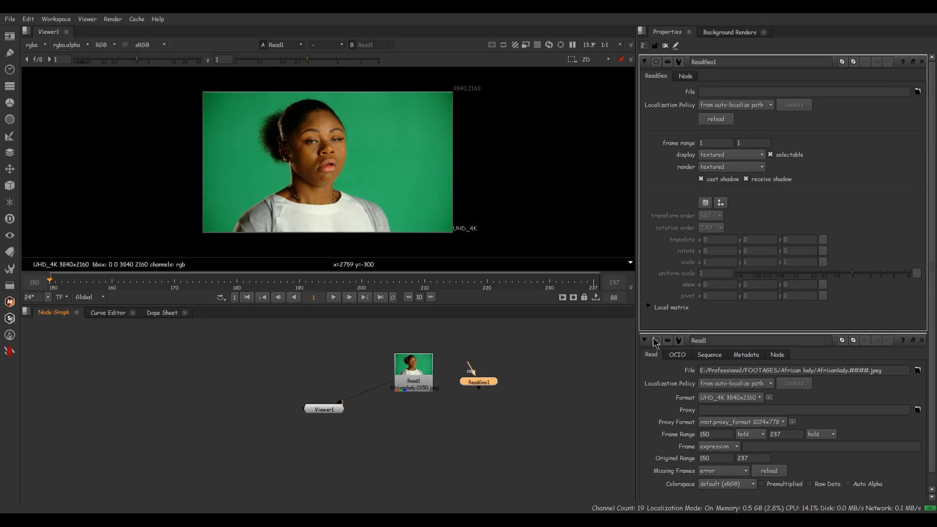
- Load D:/Africanlady.abc into the ReadGeo node and import the whole root, including mocha-camera and Layer 2, as an all-in-one node
click(917, 91)
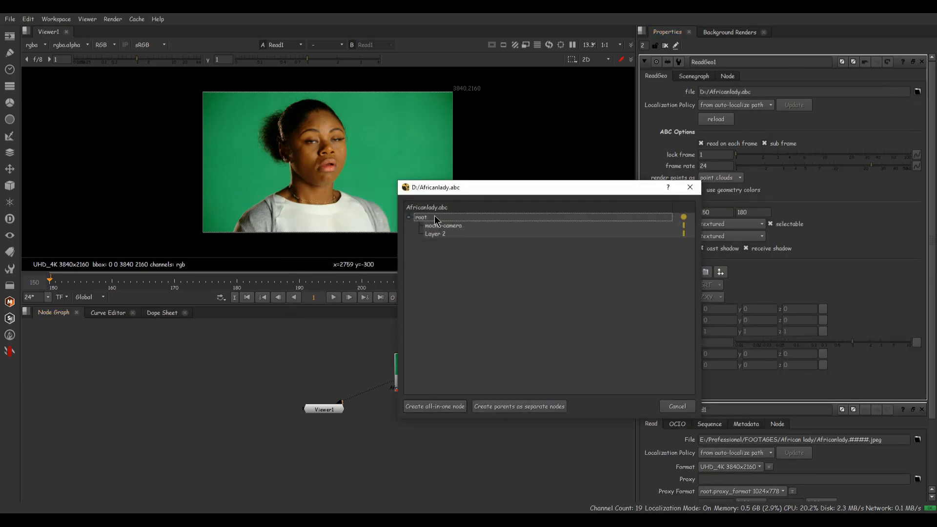
drag(472, 189, 299, 172)
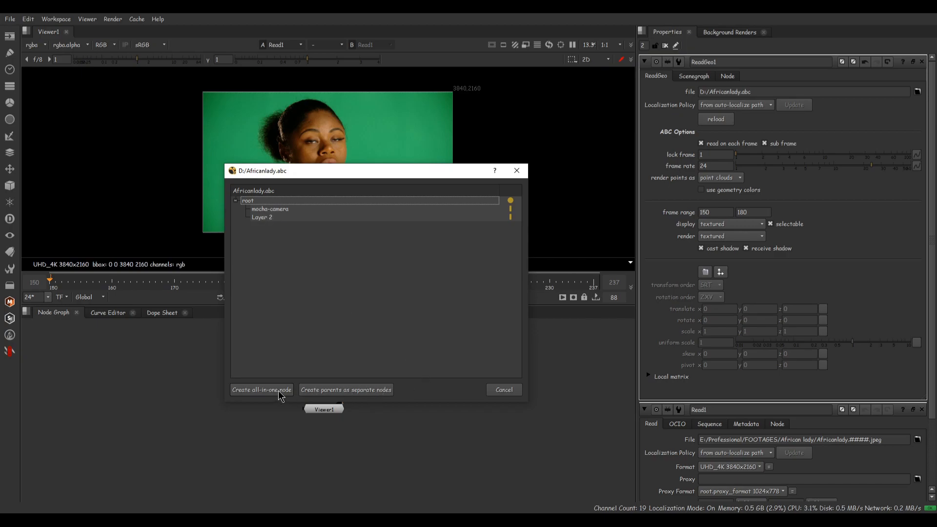
click(262, 390)
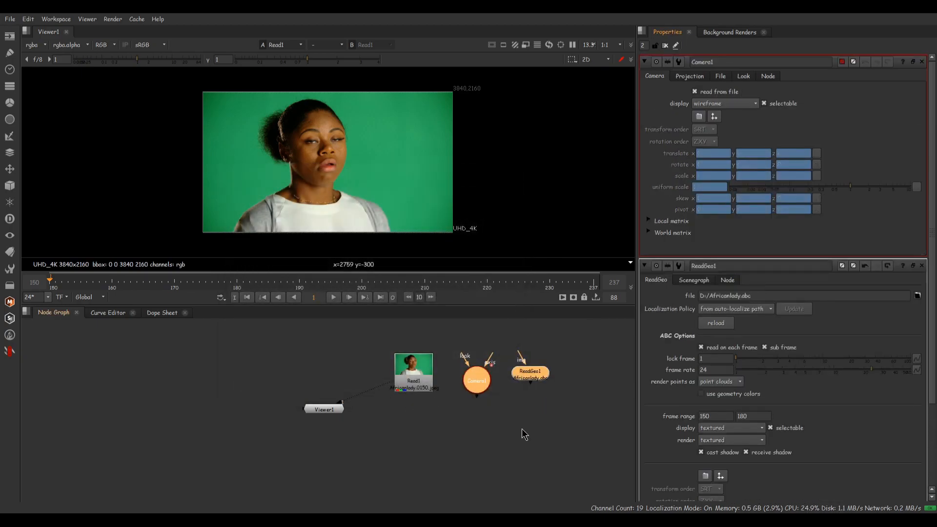
- Rearrange the imported geometry and camera nodes and add a ScanlineRender node to the graph
click(524, 434)
drag(530, 373, 479, 402)
click(476, 383)
click(463, 431)
key(Tab)
text(sca)
key(Down)
key(Return)
drag(466, 423, 488, 393)
- Connect the mesh geometry to the ScanlineRender's obj/scn input and the imported camera to its cam input
scroll(435, 437, up, 2)
drag(424, 444, 526, 461)
scroll(548, 424, down, 4)
drag(544, 403, 584, 449)
drag(492, 449, 527, 419)
click(533, 382)
scroll(532, 397, up, 4)
- Add a Merge (over) node with the ScanlineRender as input A and the woman's footage as input B
drag(438, 449, 512, 475)
key(m)
drag(398, 471, 407, 475)
drag(468, 409, 414, 423)
- Add a ColorWheel node feeding the ReadGeo's img input and view the Merge result
click(450, 375)
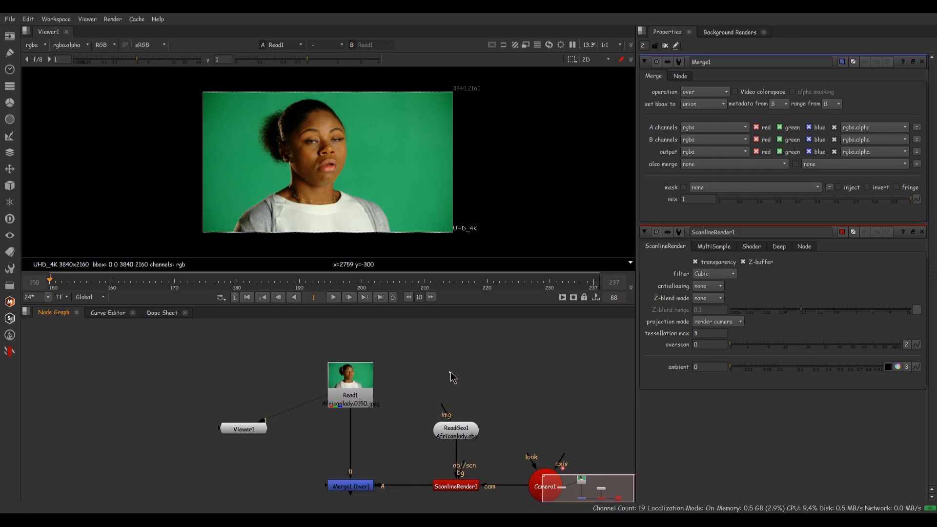
key(Tab)
text(Color)
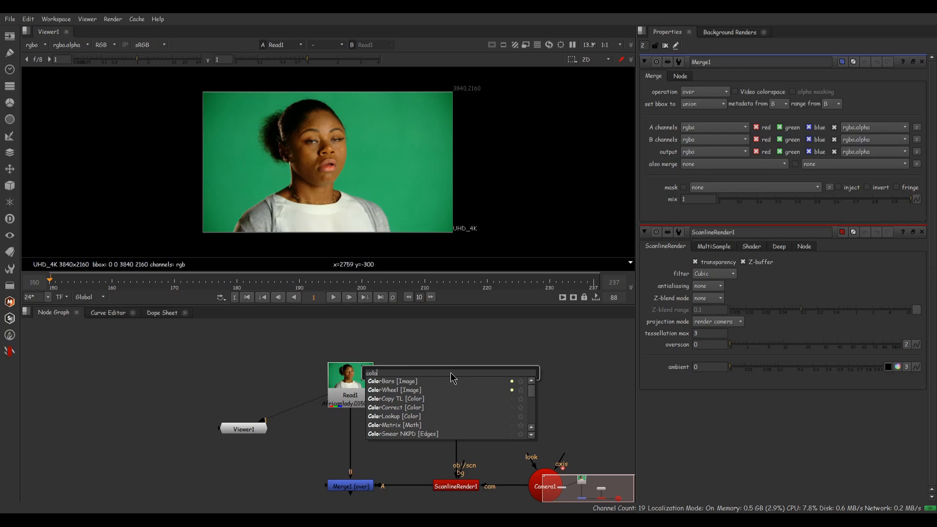
key(Down)
key(Return)
drag(443, 408, 459, 376)
drag(363, 399, 364, 399)
drag(389, 435, 324, 503)
key(2)
- Set the project's full size format to UHD_4K 3840x2160
key(s)
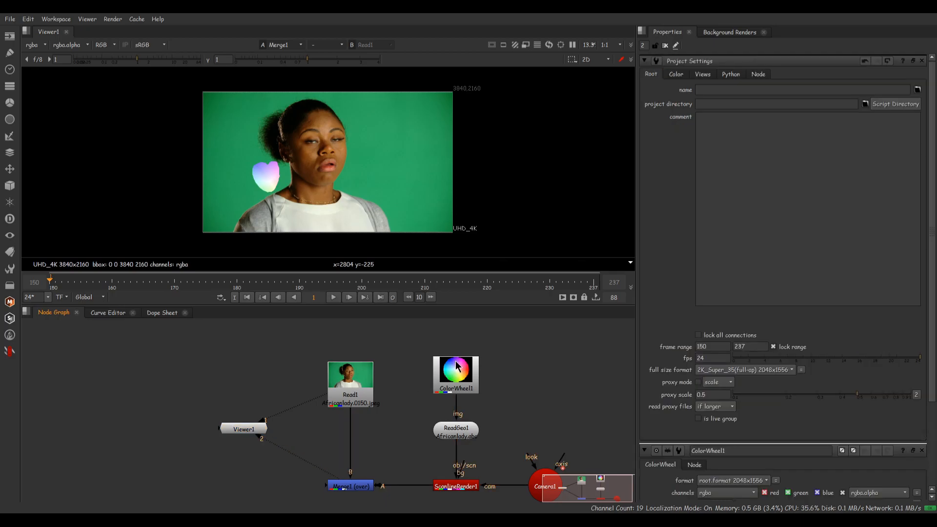
click(790, 370)
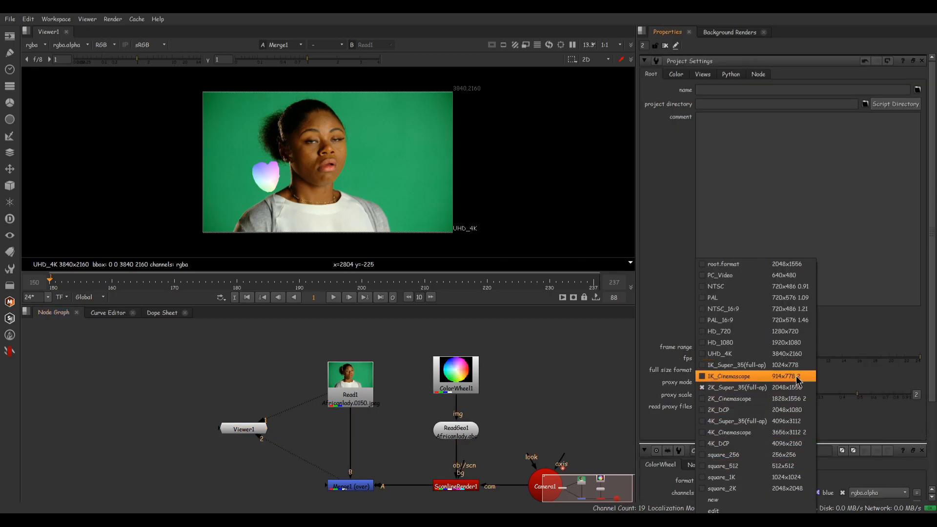
click(785, 354)
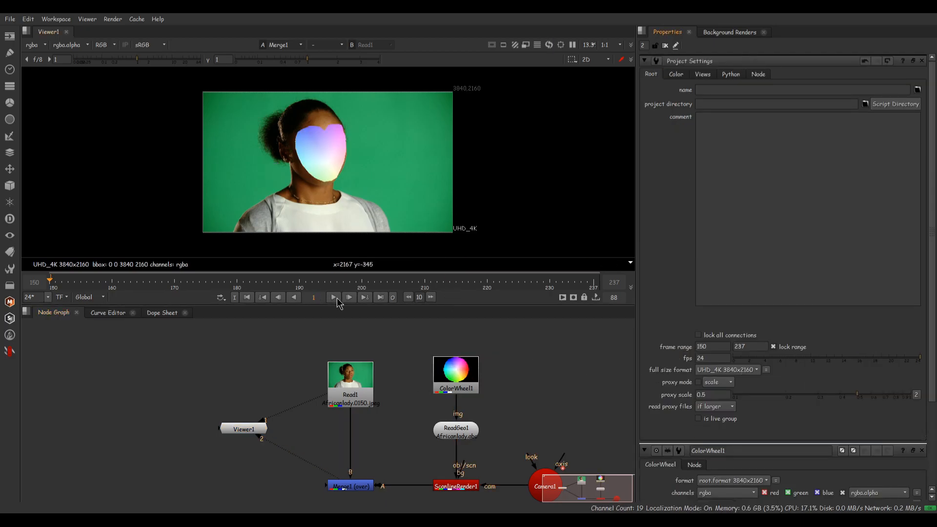
- Play back the composite and examine how the color wheel texture follows the woman's face
click(333, 297)
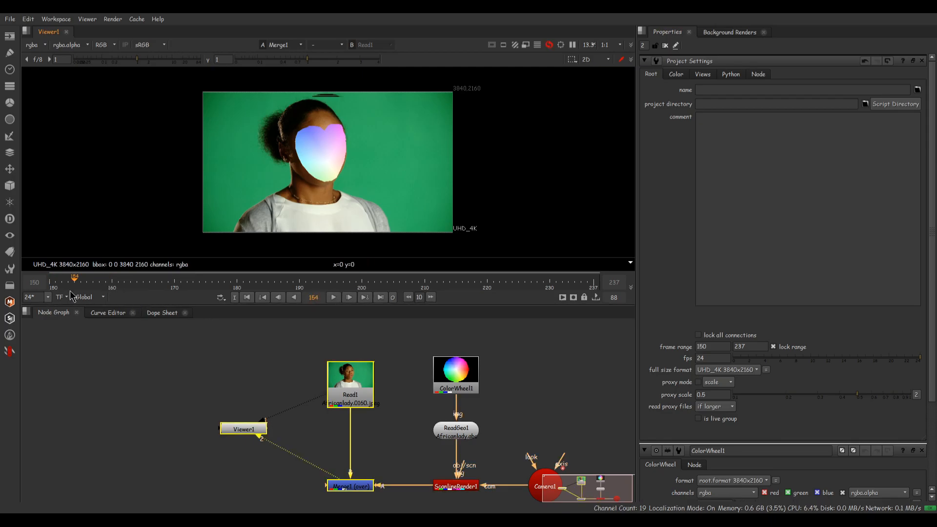
click(333, 297)
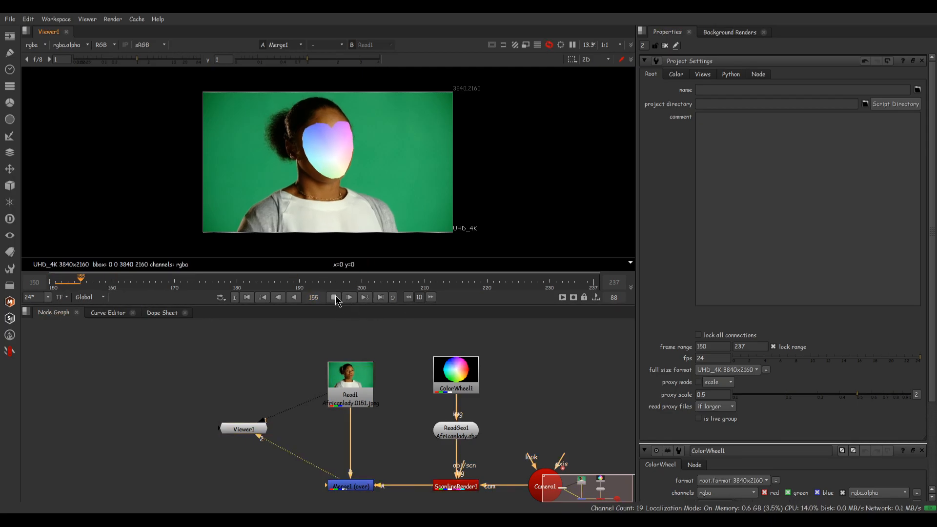
scroll(340, 147, up, 4)
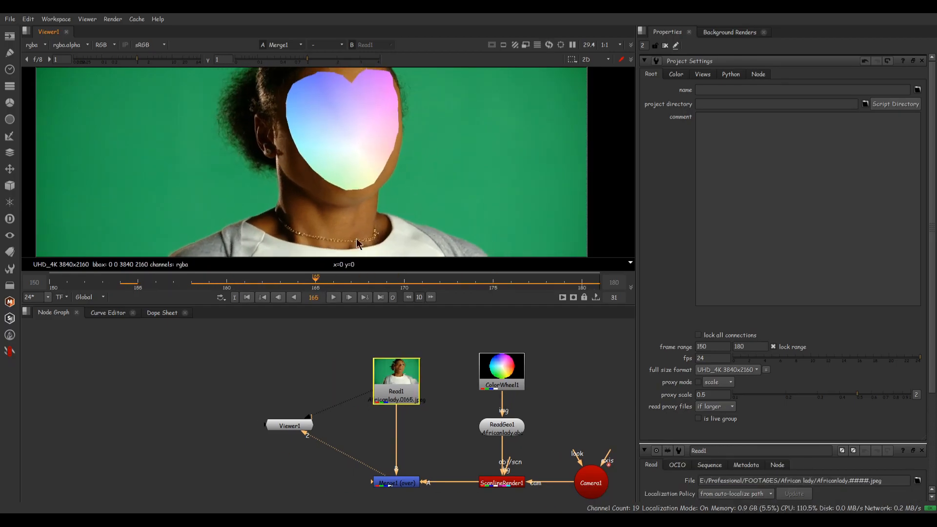
scroll(356, 243, down, 4)
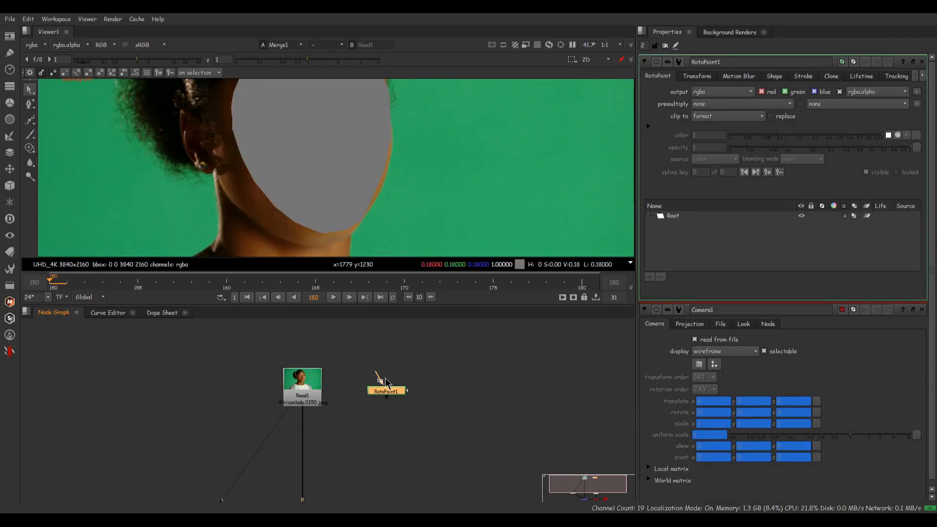
- Connect the RotoPaint node to the footage's Read node and view the original footage around the mouth
mouse_move(385, 378)
mouse_down()
mouse_move(307, 391)
mouse_move(399, 386)
mouse_up()
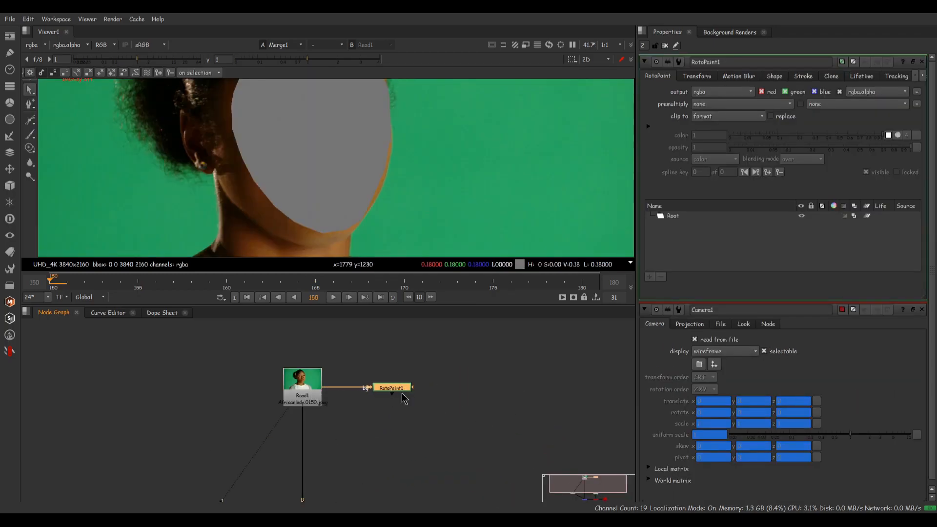
click(312, 394)
key(1)
click(405, 389)
scroll(298, 177, up, 3)
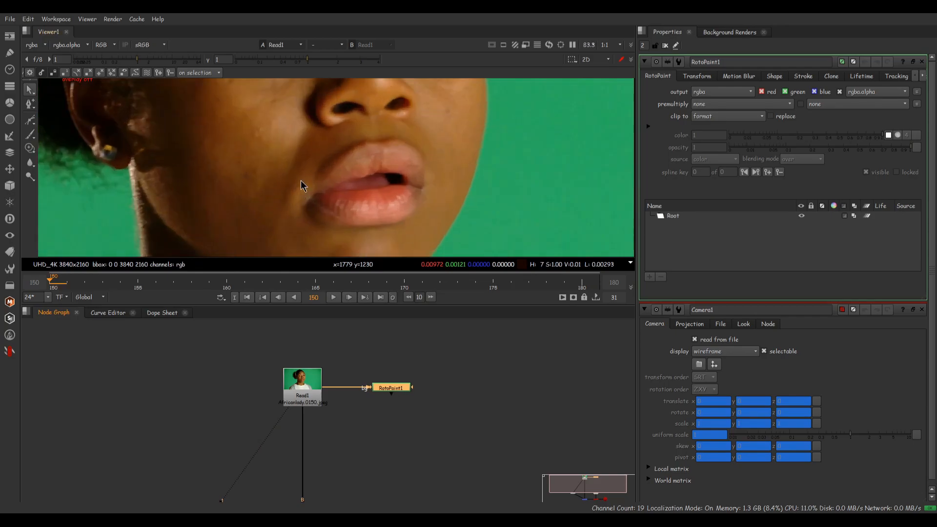
- Paint out the woman's lips at frame 150 with RotoPaint Clone strokes sampled from the surrounding skin
click(30, 148)
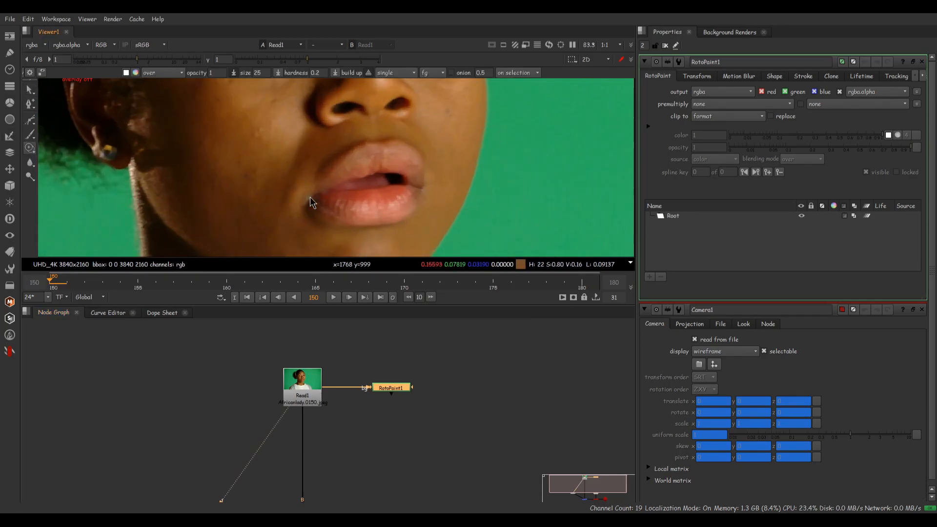
drag(261, 192, 322, 197)
drag(310, 179, 374, 189)
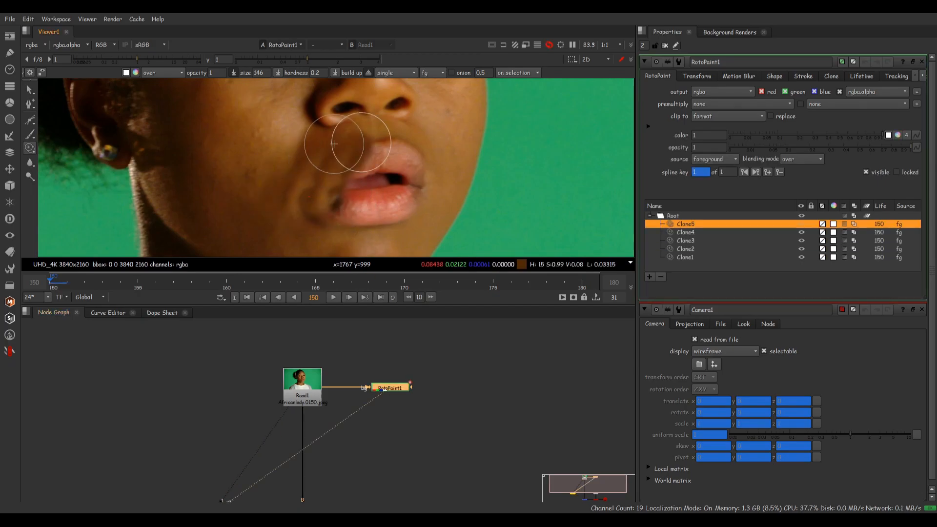
key(1)
drag(391, 147, 381, 171)
ctrl+click(411, 146)
drag(383, 158, 376, 130)
drag(376, 132, 375, 119)
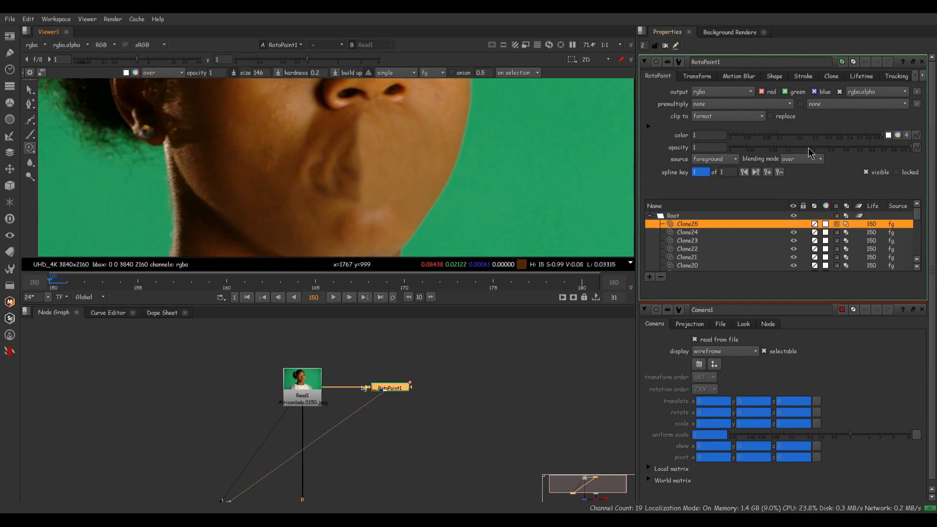
scroll(476, 192, down, 5)
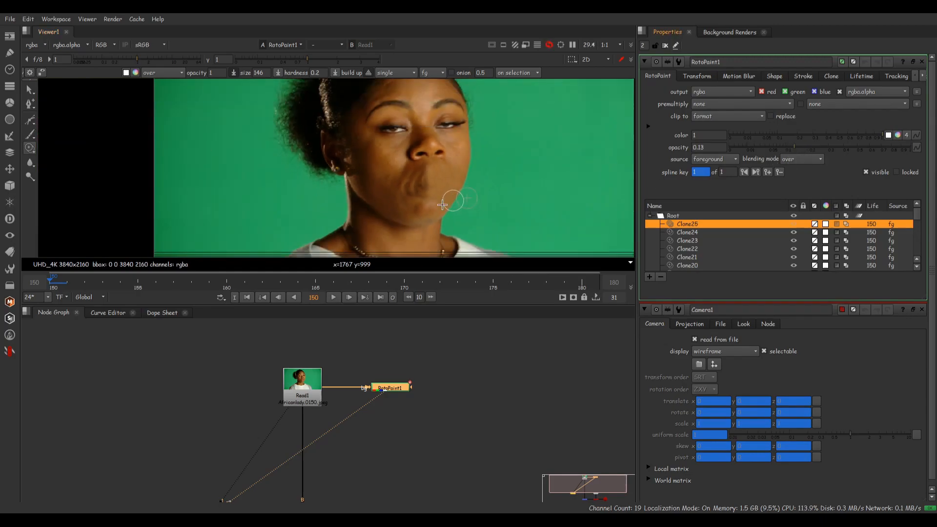
key(1)
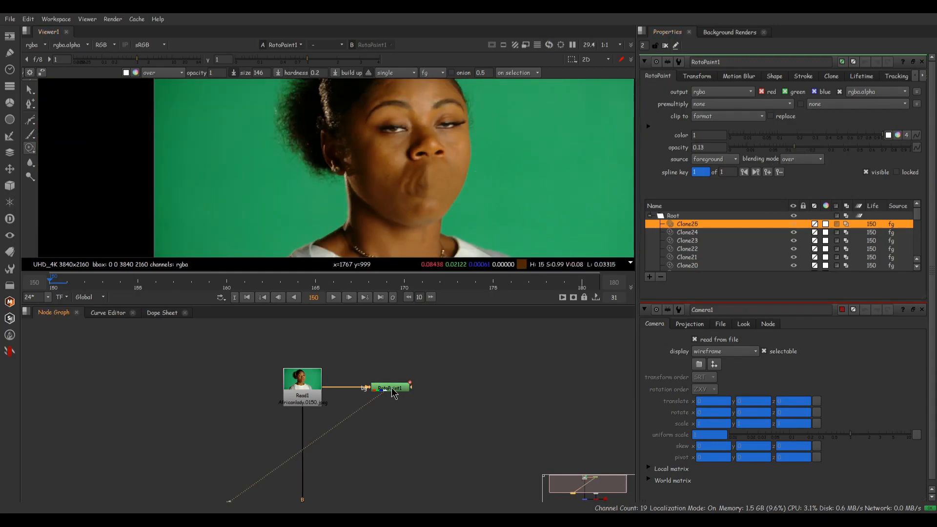
- Add a FrameHold node after the RotoPaint node
key(Tab)
text(frame)
key(Return)
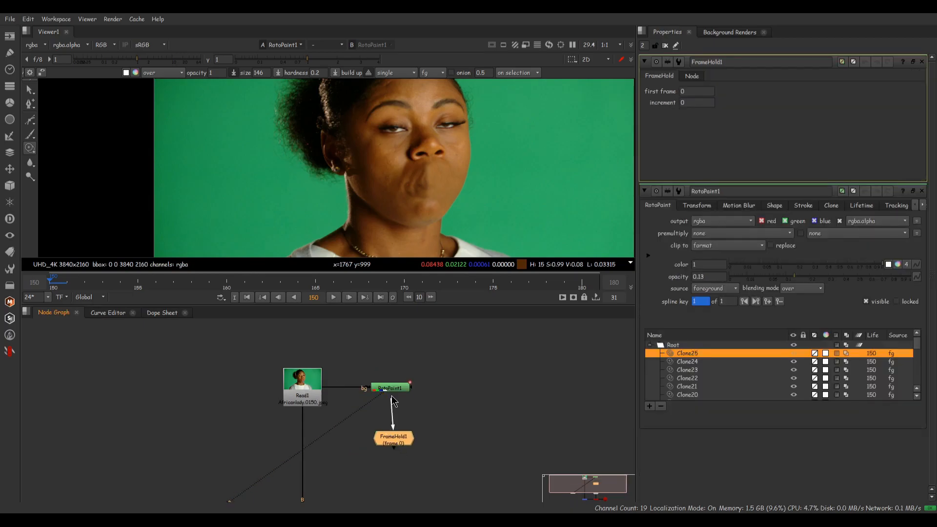
- Add a Copy node and a Premult node in sequence below the FrameHold node
key(k)
key(Tab)
text(pr)
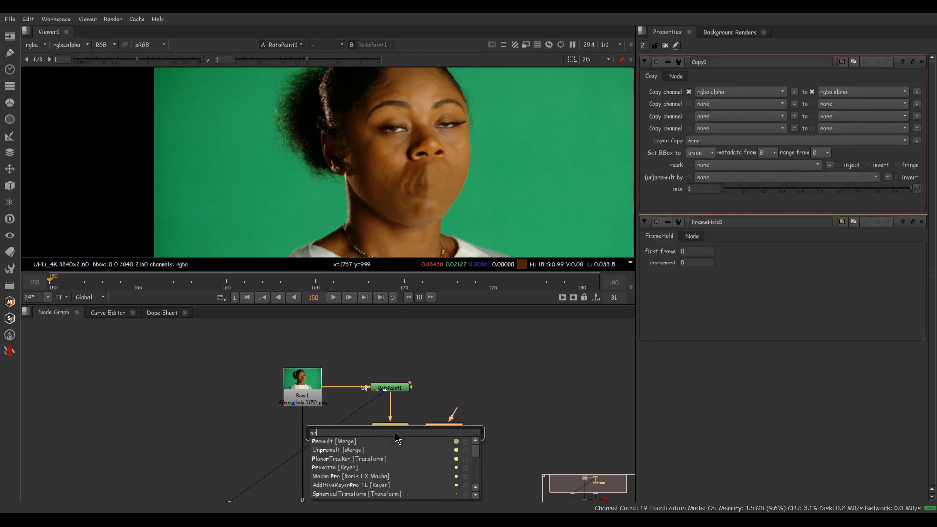
key(Return)
drag(480, 427, 389, 466)
click(389, 467)
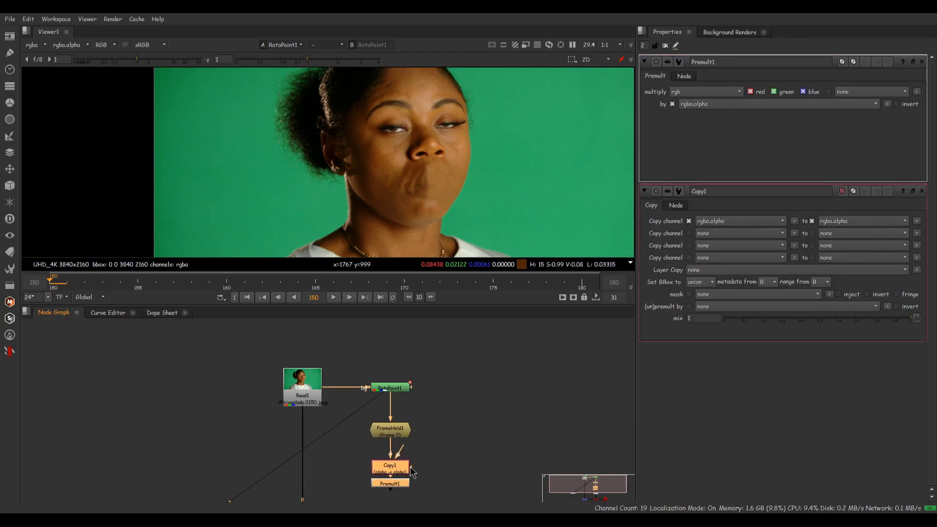
- Add a Roto node to the Copy node's A input and draw a closed Bezier shape around the painted-out mouth
key(o)
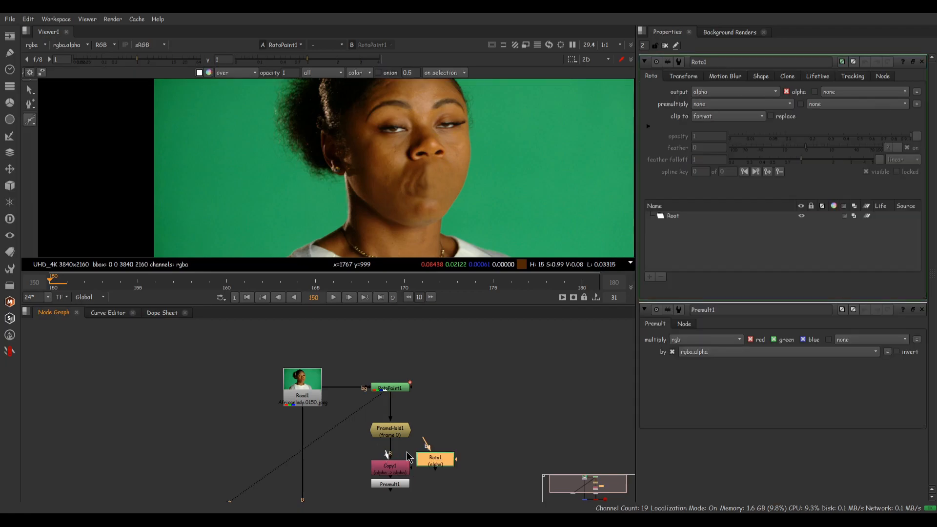
scroll(414, 153, up, 5)
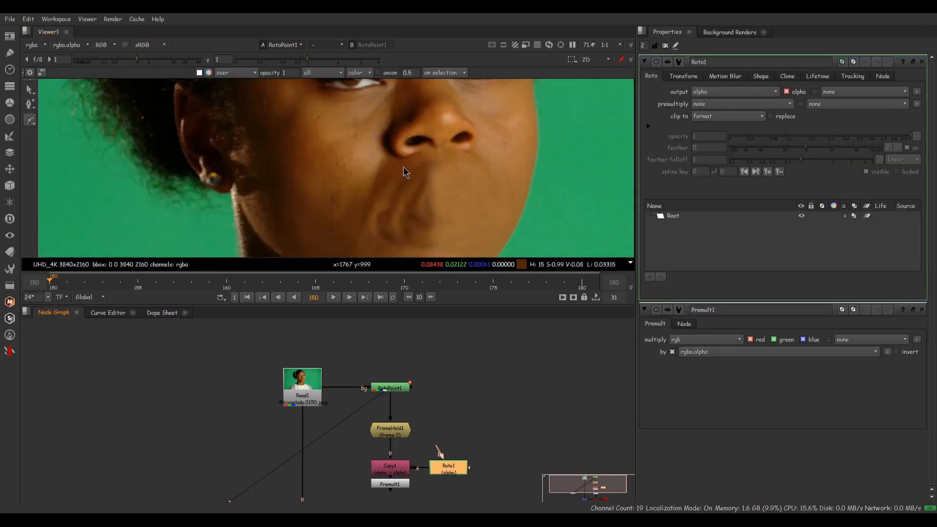
click(403, 166)
click(475, 151)
click(496, 164)
drag(504, 206, 502, 164)
click(506, 154)
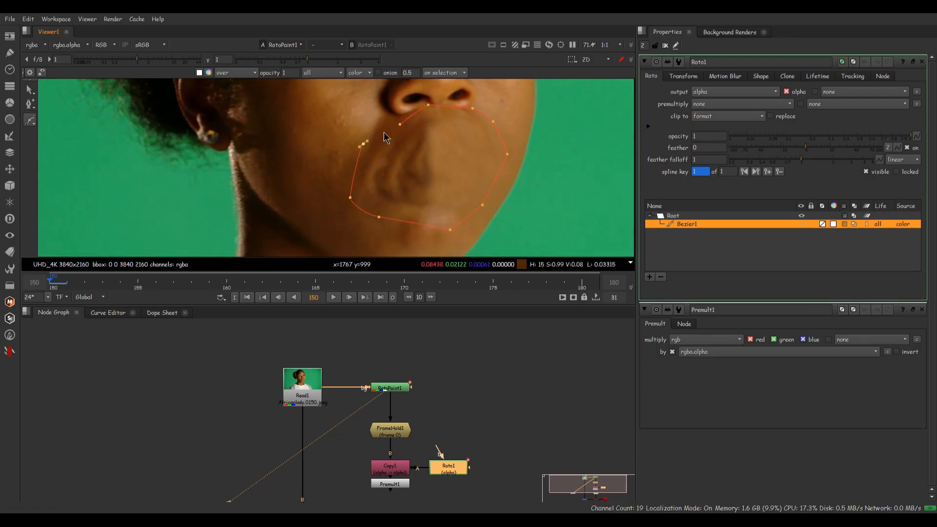
click(400, 125)
- Connect the Premult output to the ReadGeo node's img input and view the Merge result
click(400, 485)
key(1)
drag(400, 485, 385, 376)
scroll(368, 405, down, 3)
drag(354, 421, 318, 439)
key(2)
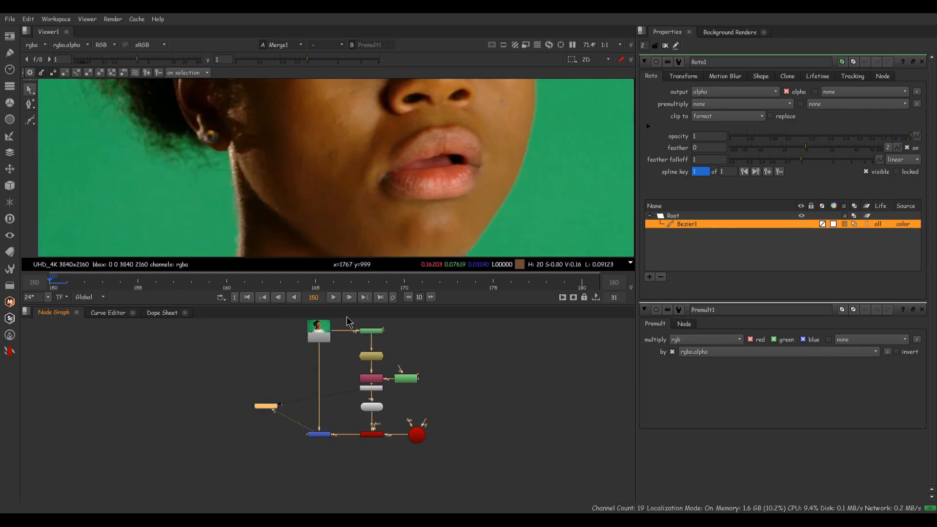
key(1)
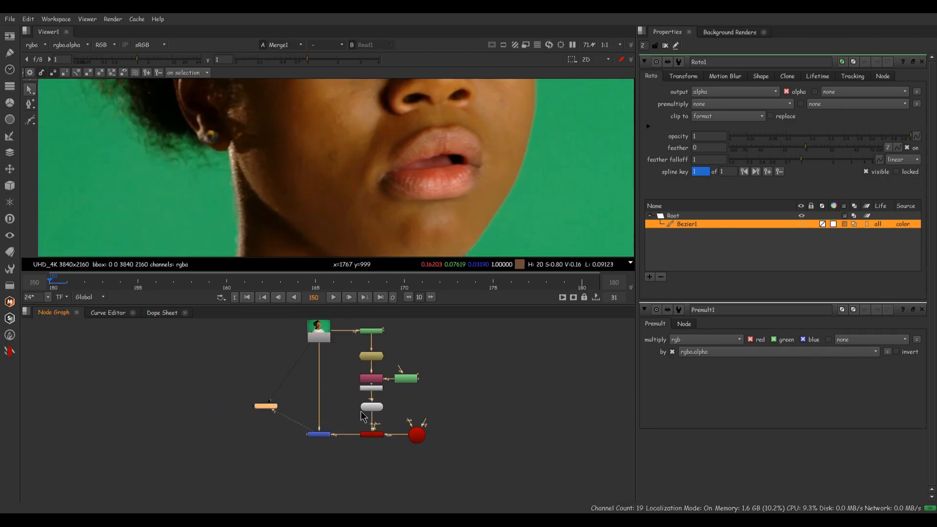
- Set the FrameHold node's first frame to 150
double_click(379, 409)
scroll(376, 415, up, 3)
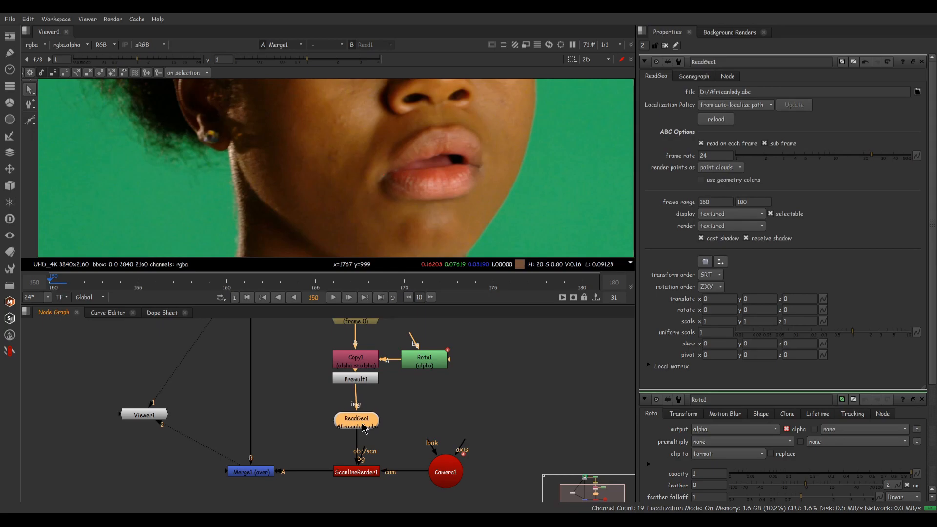
scroll(363, 428, down, 4)
drag(370, 342, 378, 368)
double_click(378, 367)
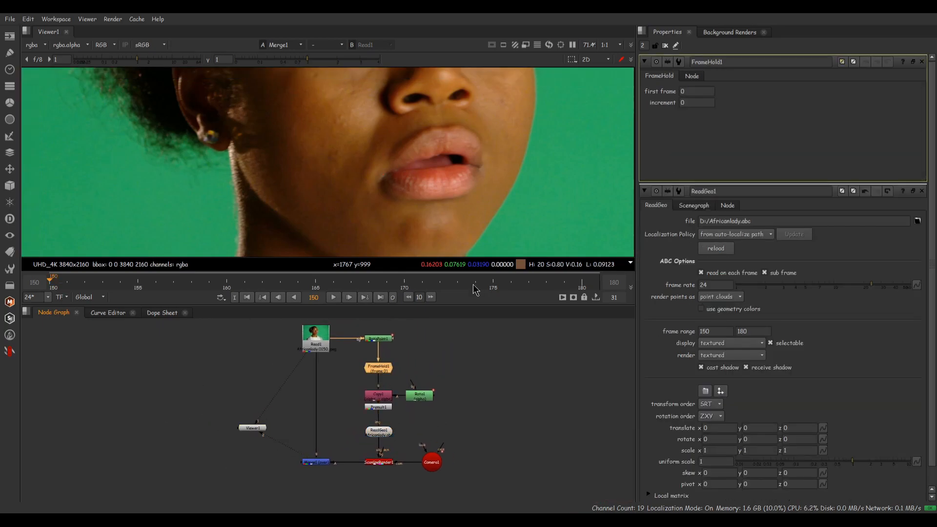
text(150)
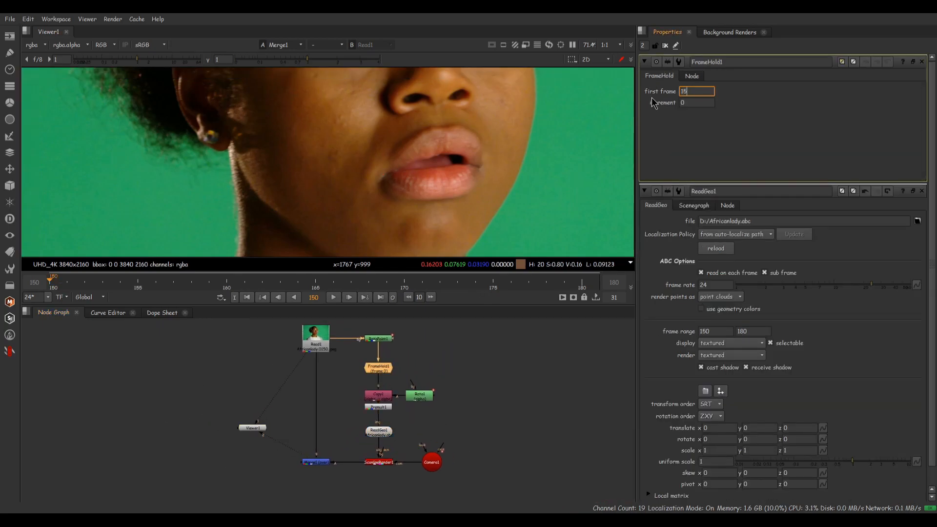
key(Return)
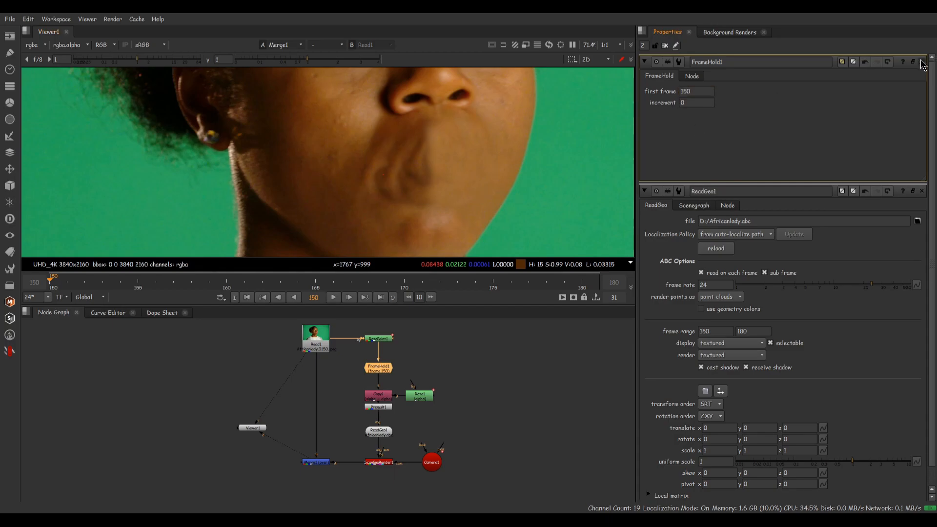
- Close all node properties and play back the merged composite in an enlarged viewer to examine the mouth removal
ctrl+click(921, 62)
scroll(407, 143, down, 3)
click(333, 396)
key(1)
drag(337, 434, 274, 510)
key(1)
click(334, 297)
key(space)
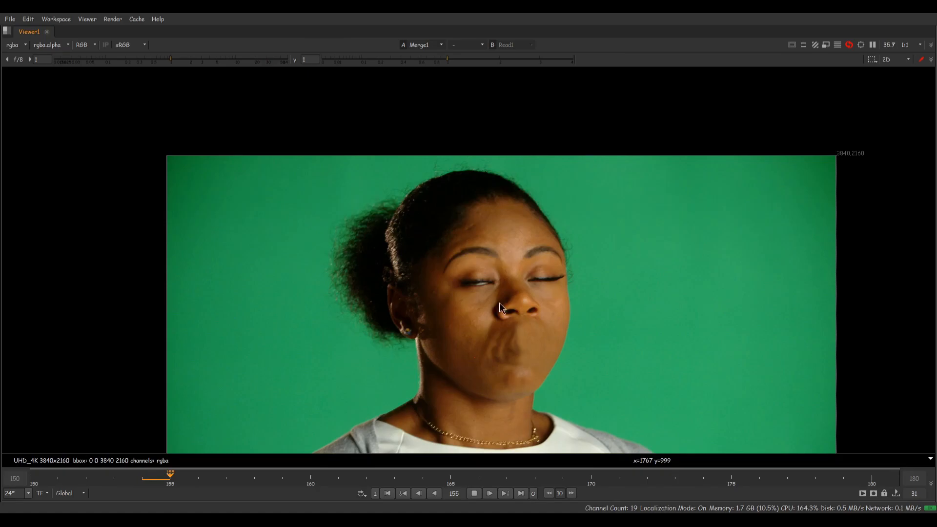
scroll(538, 274, up, 3)
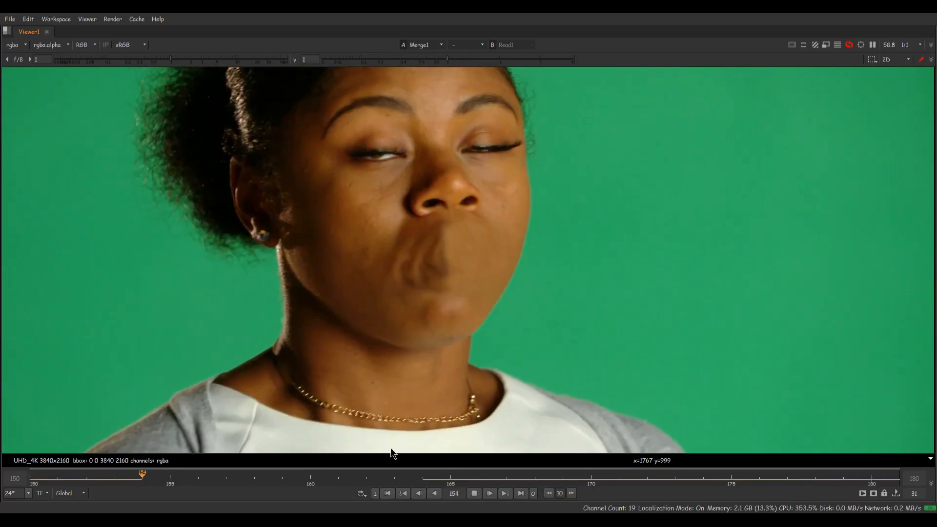
- Stop the playback and add a Blur node between the Roto and Copy nodes to soften the mask edge
click(474, 493)
key(space)
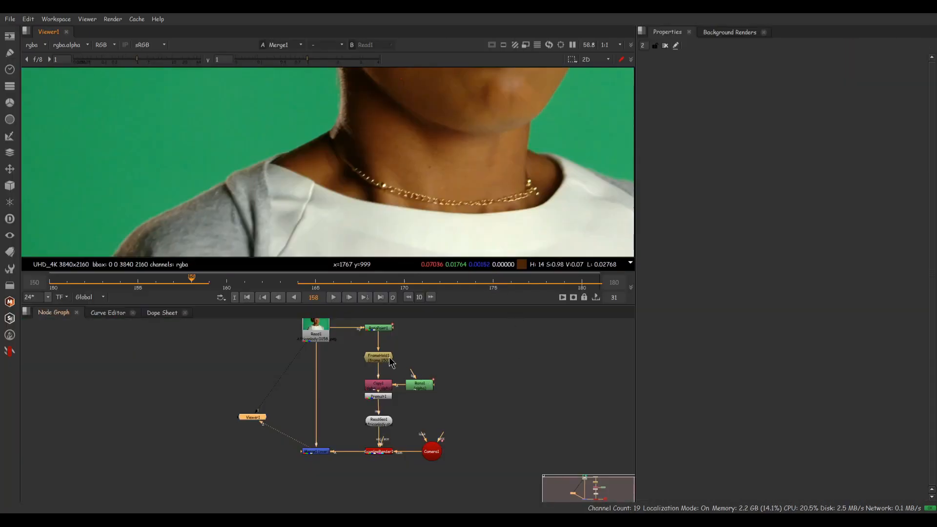
key(b)
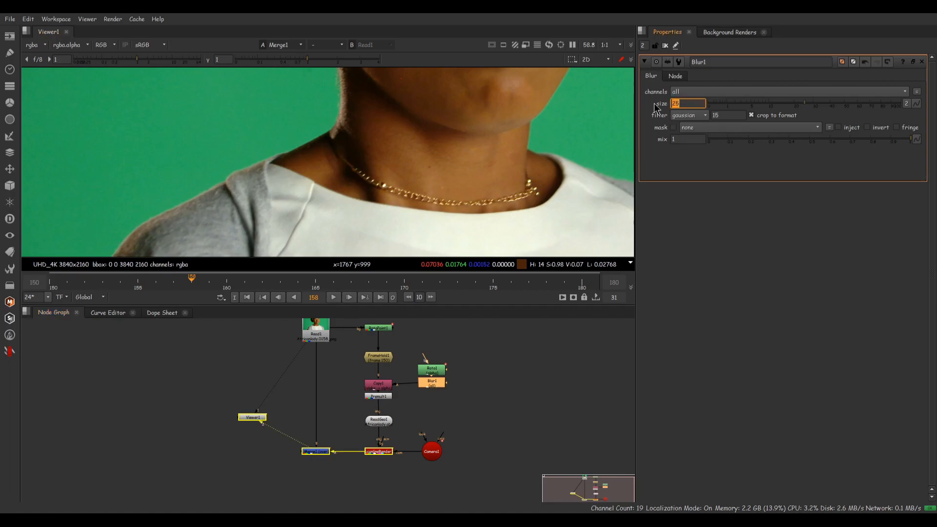
- Enlarge the viewer and scrub through the composite to frame 176, examining how the blurred mouth patch follows the face
key(space)
key(l)
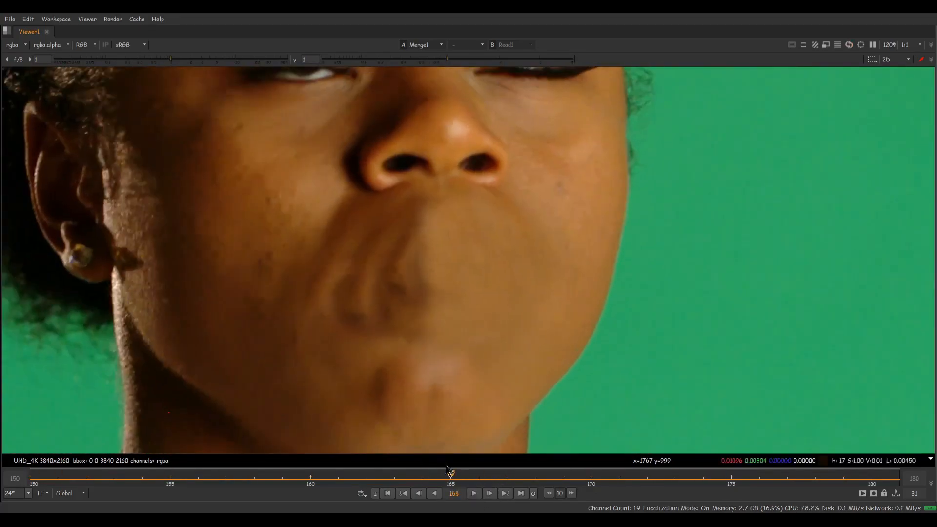
click(637, 483)
drag(636, 482, 728, 452)
key(Right)
drag(832, 480, 762, 461)
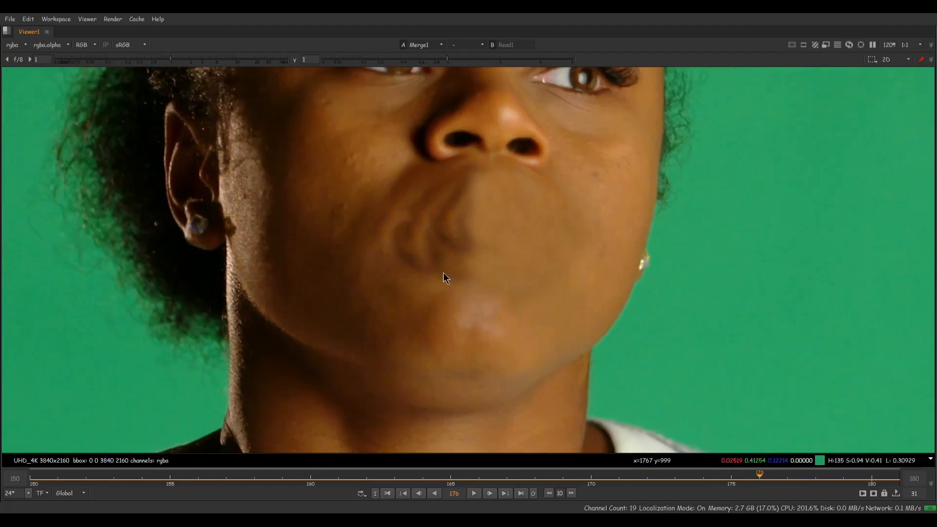